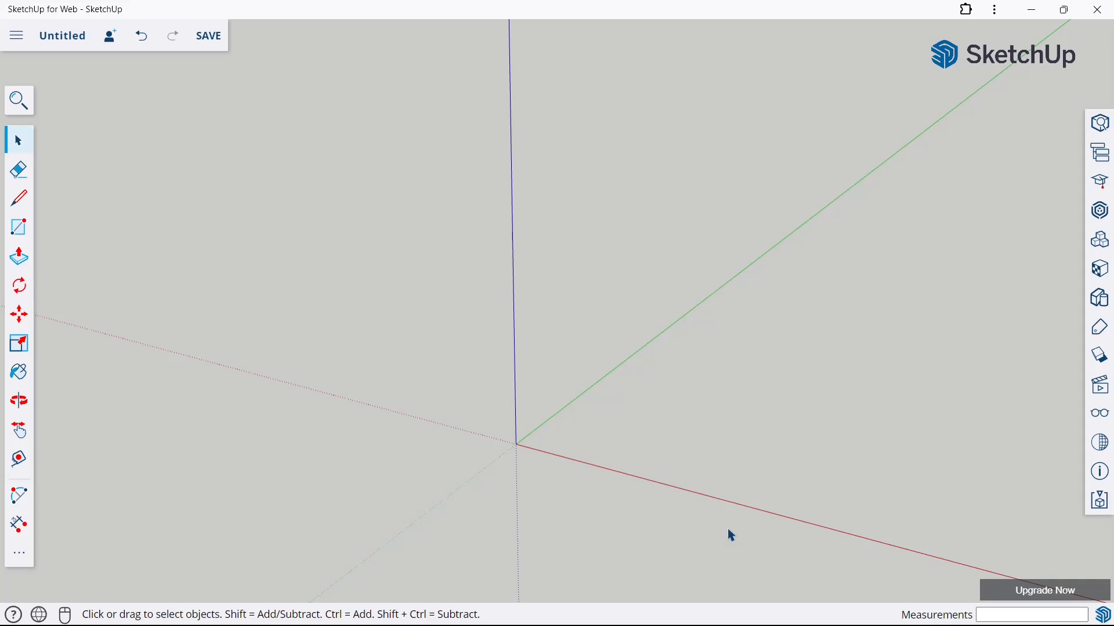
Draw an 850 mm vertical line up from the origin along the blue axis
{"action": "left_click", "coordinate": [18, 175]}
{"action": "left_click", "coordinate": [18, 203]}
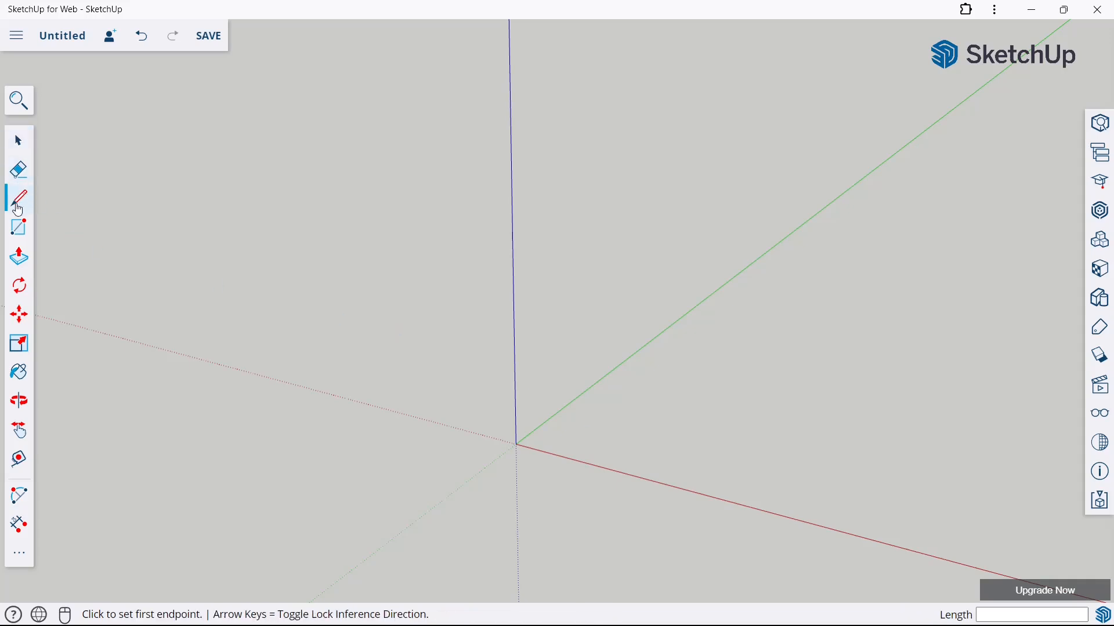
{"action": "left_click", "coordinate": [517, 445]}
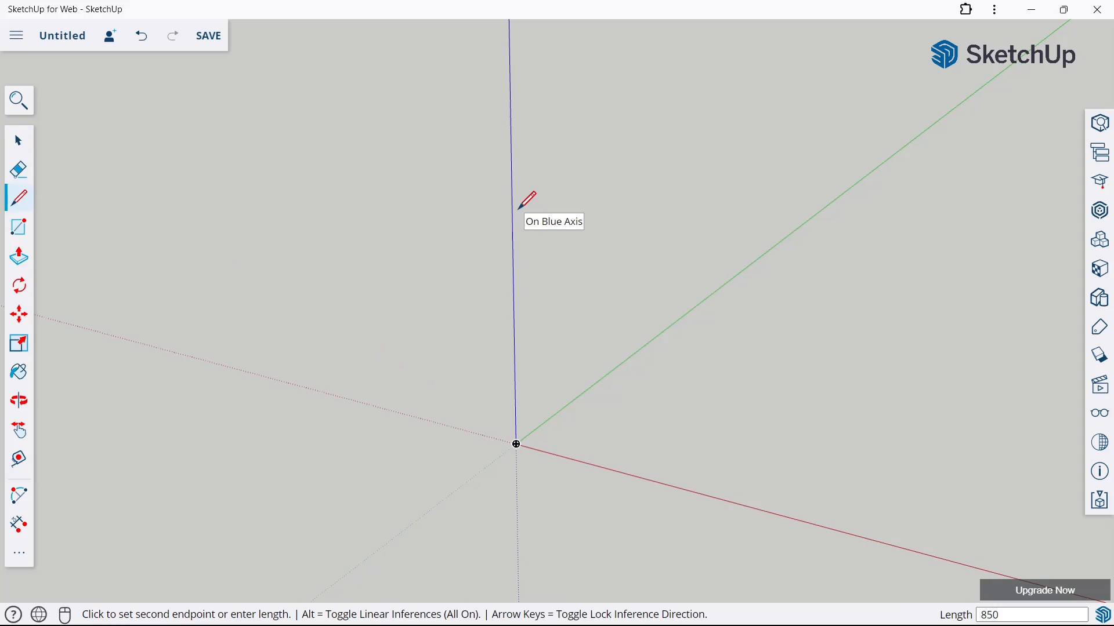
{"action": "key", "text": "Return"}
{"action": "left_click", "coordinate": [18, 140]}
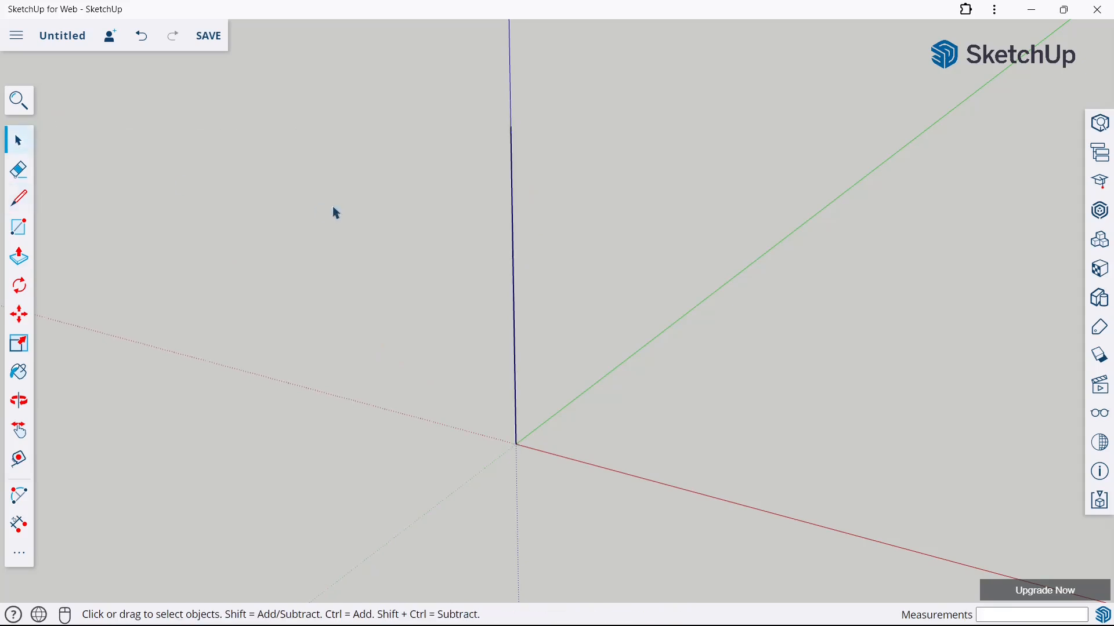
Draw the seat profile's 250 mm upper edge along the red axis from the vertical line's upper end, plus a 30 mm edge downward
{"action": "left_click", "coordinate": [1092, 385]}
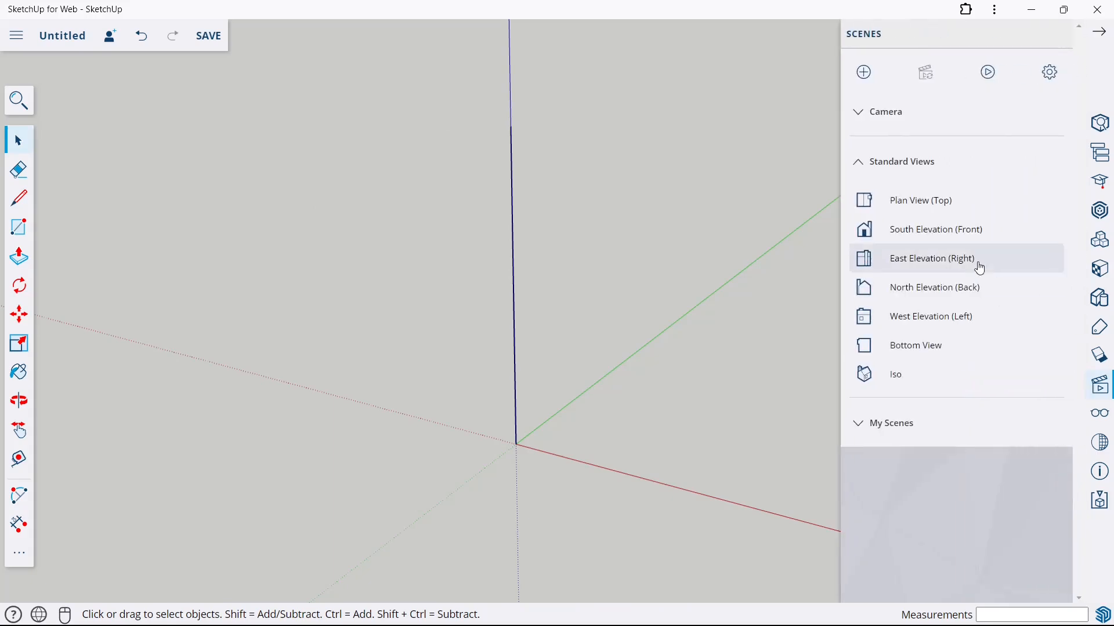
{"action": "left_click", "coordinate": [969, 238]}
{"action": "left_click", "coordinate": [1099, 32]}
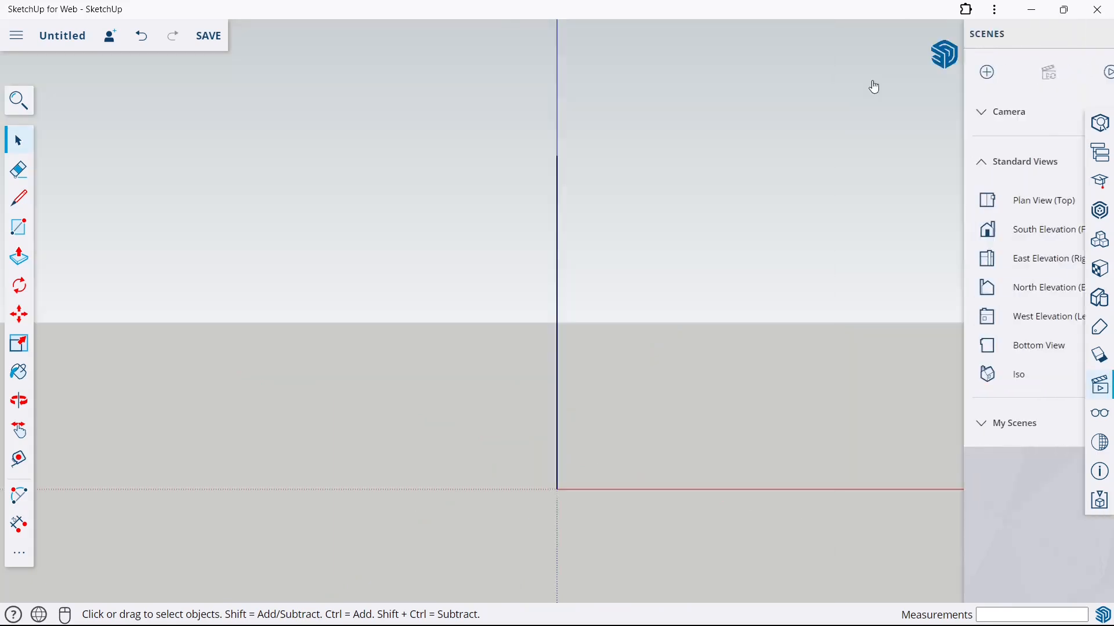
{"action": "left_click", "coordinate": [19, 199]}
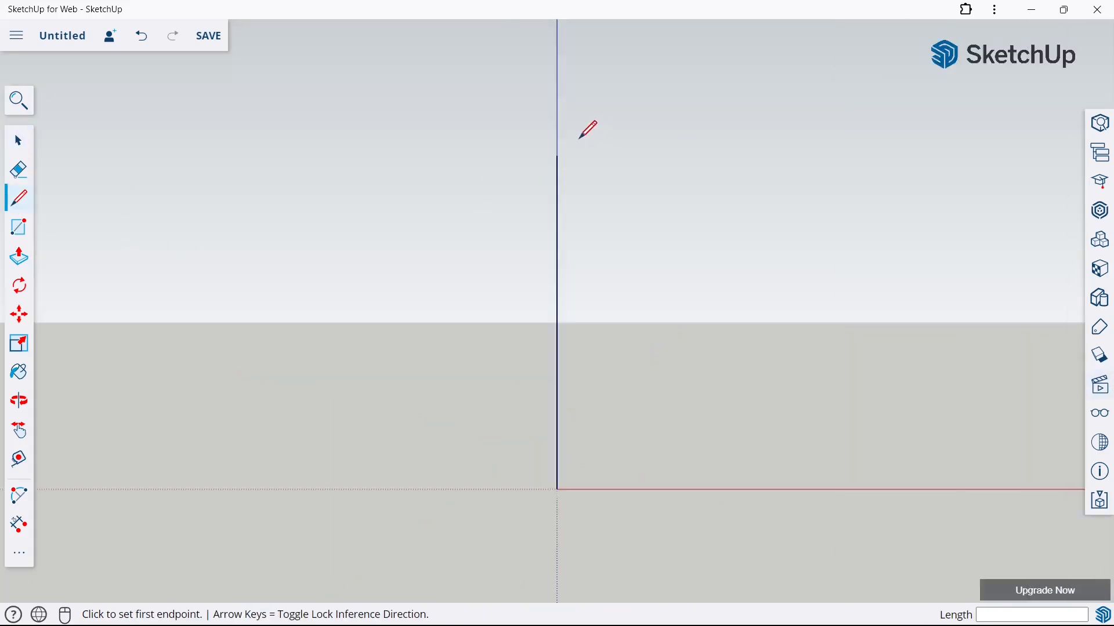
{"action": "left_click", "coordinate": [557, 155]}
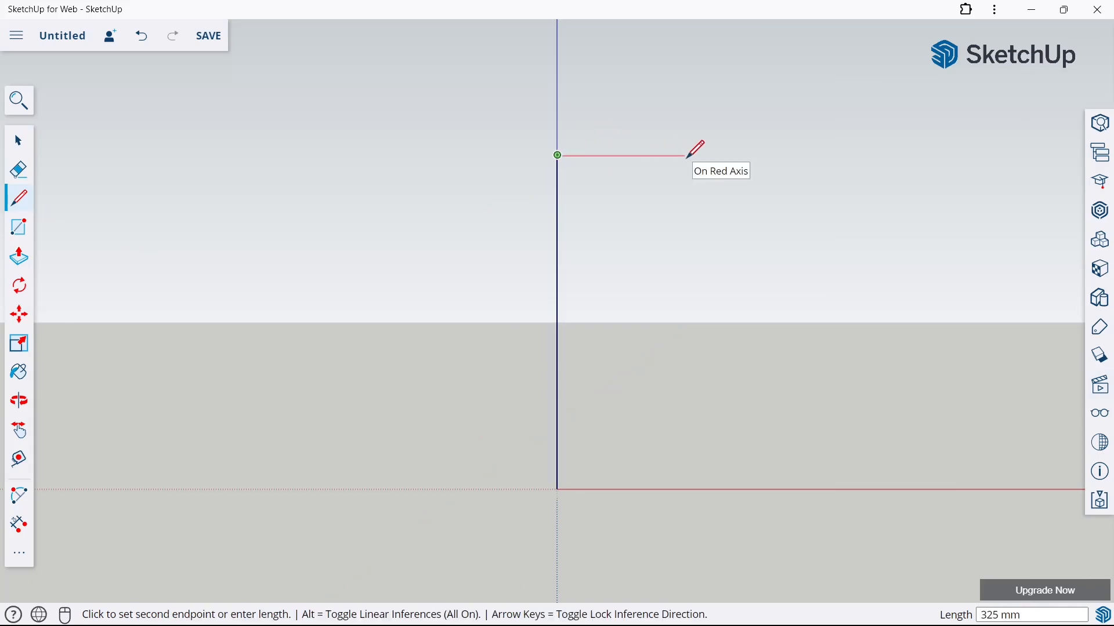
{"action": "type", "text": "250"}
{"action": "key", "text": "Return"}
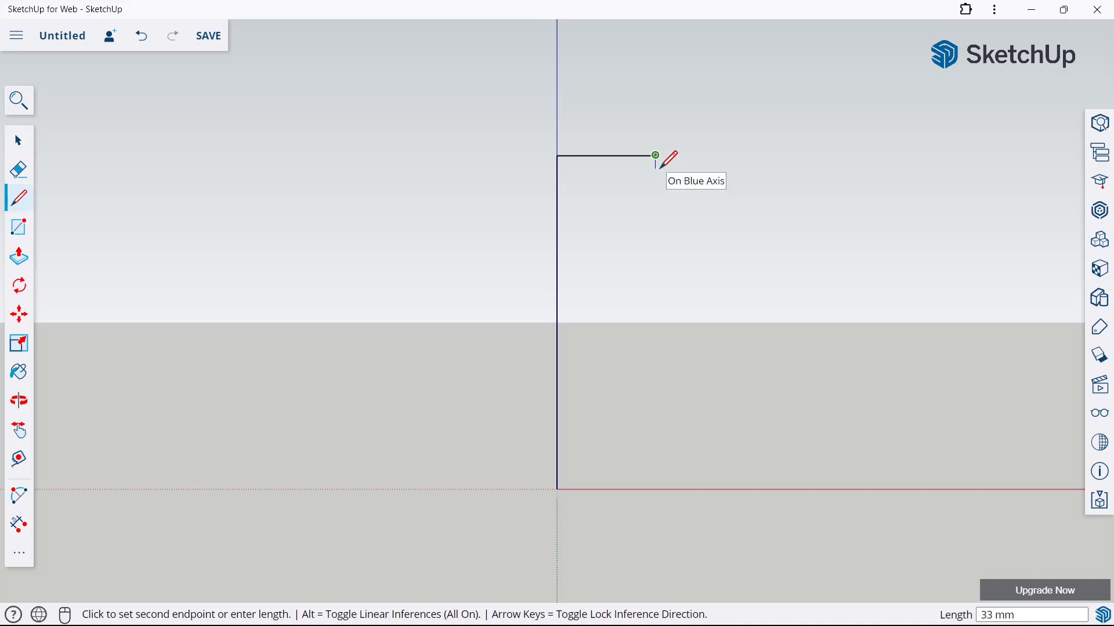
{"action": "type", "text": "30"}
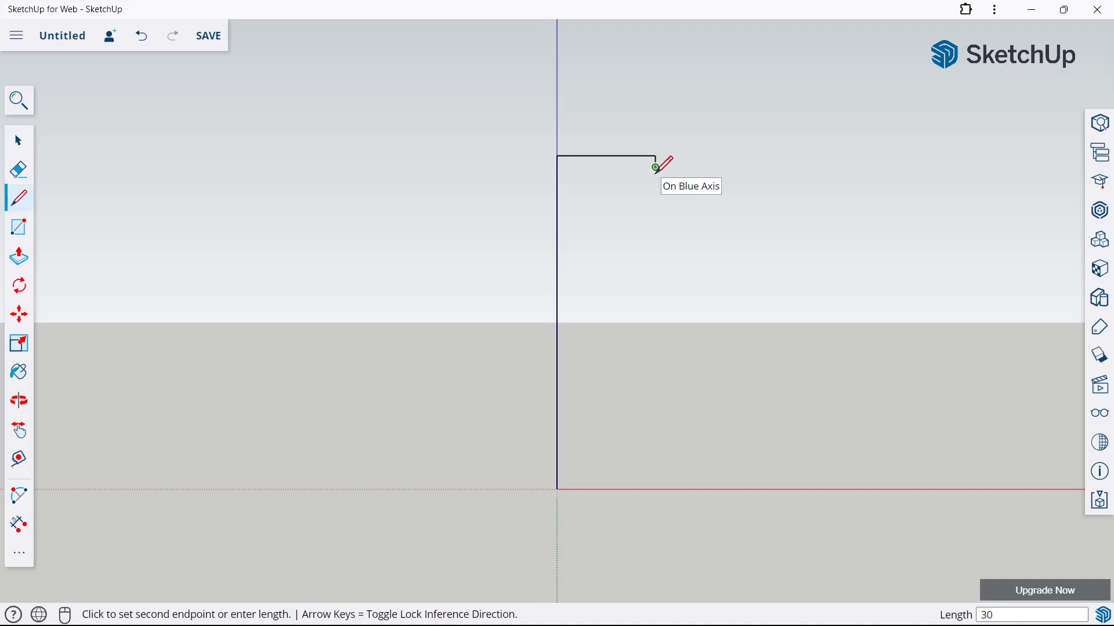
Draw the seat's underside edge back toward the vertical line and continue it 600 mm down along the blue axis
{"action": "scroll", "coordinate": [655, 168], "scroll_direction": "up", "scroll_amount": 3}
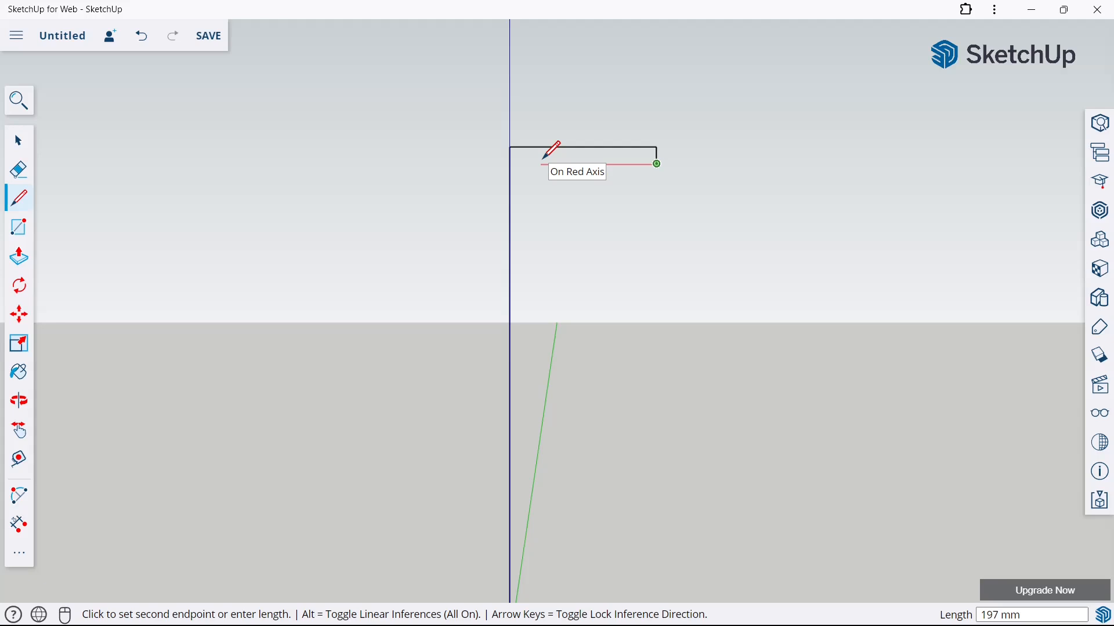
{"action": "key", "text": "Return"}
{"action": "scroll", "coordinate": [543, 159], "scroll_direction": "down", "scroll_amount": 2}
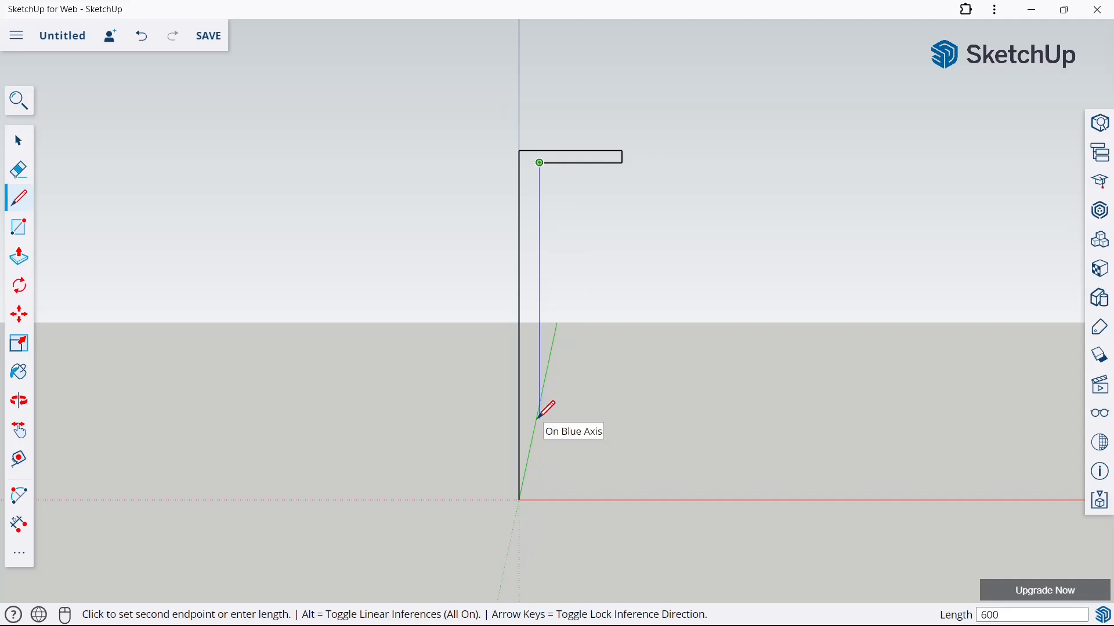
{"action": "type", "text": "600"}
{"action": "key", "text": "Return"}
Draw an outward-sloping edge about 107 mm long and continue it vertically down past the red axis
{"action": "scroll", "coordinate": [574, 503], "scroll_direction": "up", "scroll_amount": 3}
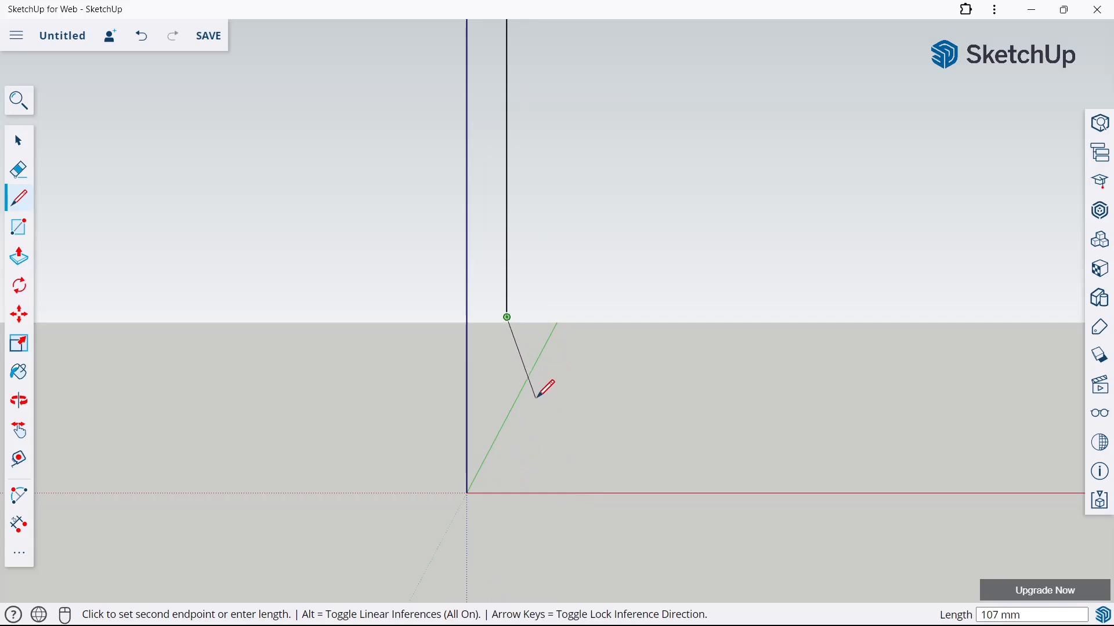
{"action": "left_click", "coordinate": [535, 398]}
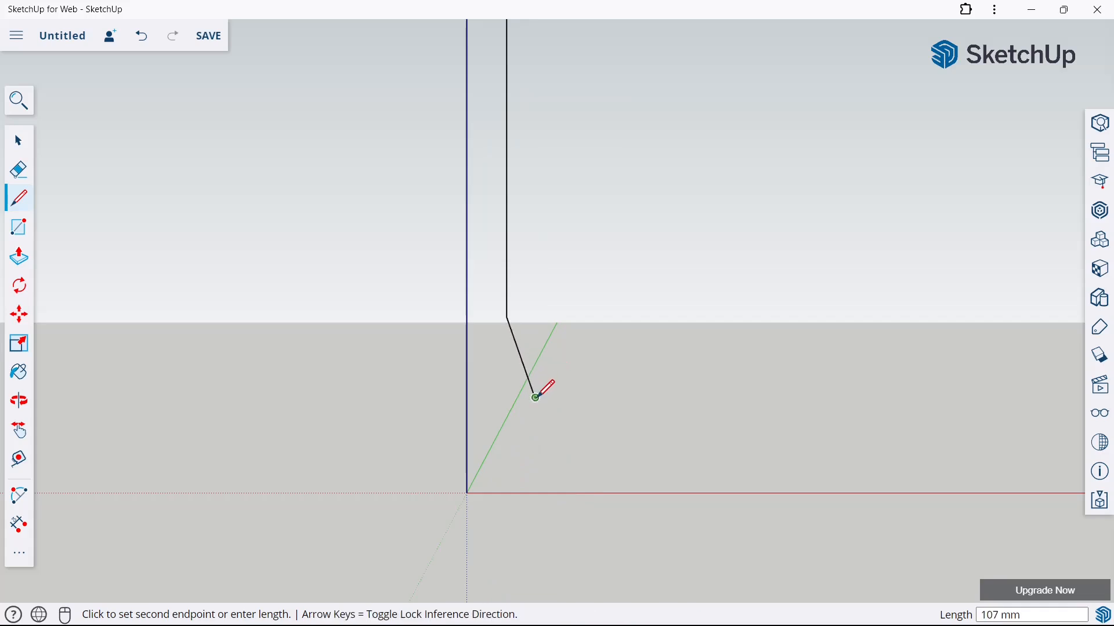
{"action": "left_click", "coordinate": [535, 508]}
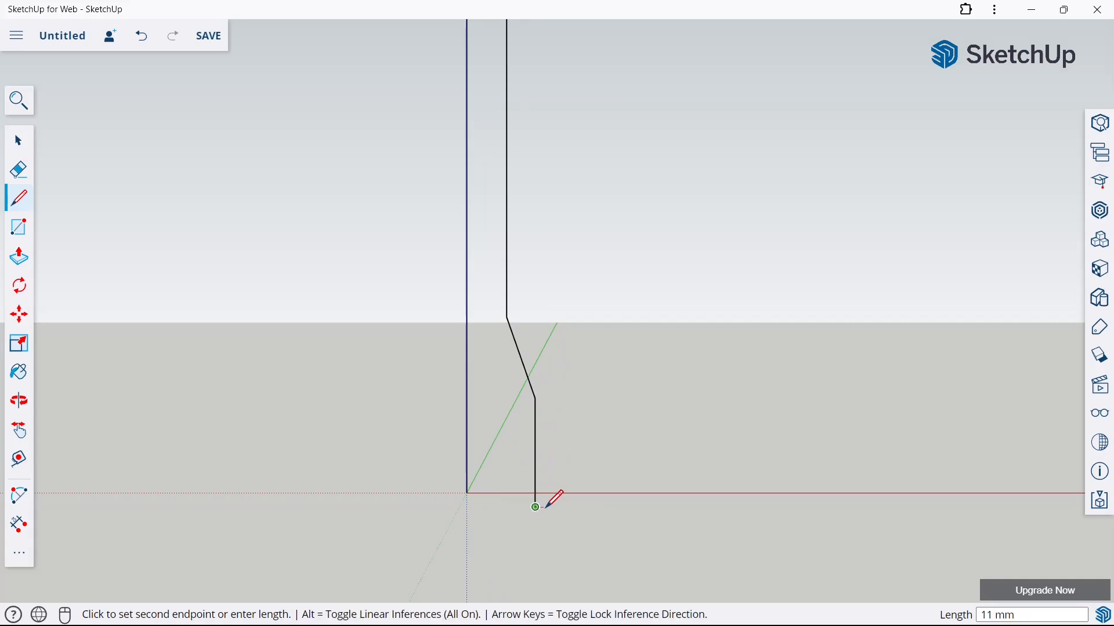
Close the profile with a base line about 124 mm long from the origin along the red axis, and erase the overhanging line ends
{"action": "left_click", "coordinate": [10, 140]}
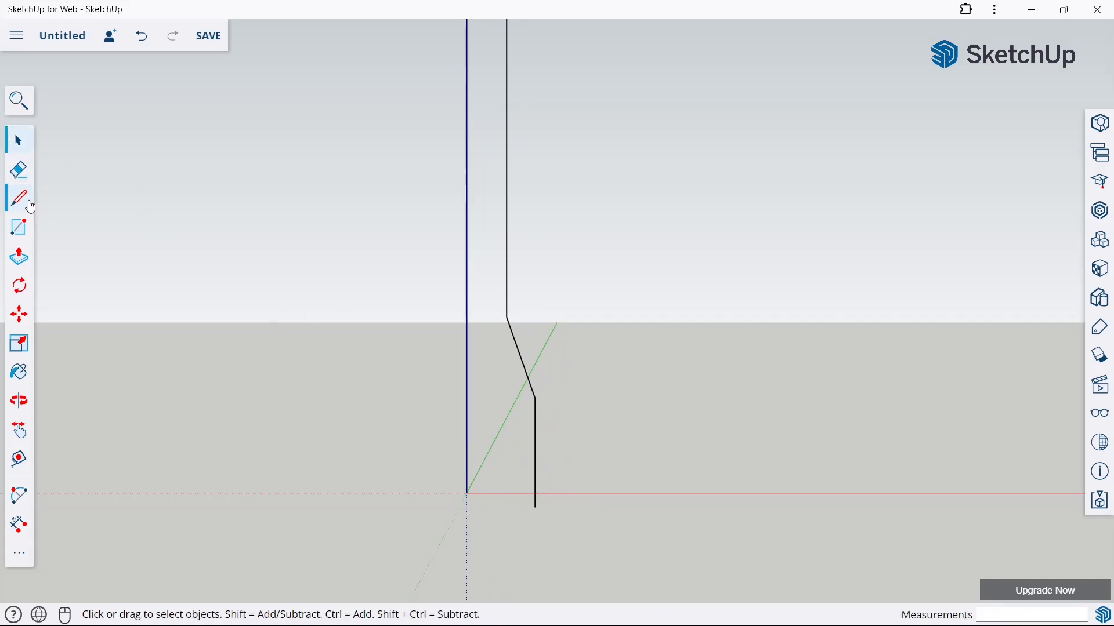
{"action": "left_click", "coordinate": [30, 203]}
{"action": "left_click", "coordinate": [466, 493]}
{"action": "left_click", "coordinate": [566, 493]}
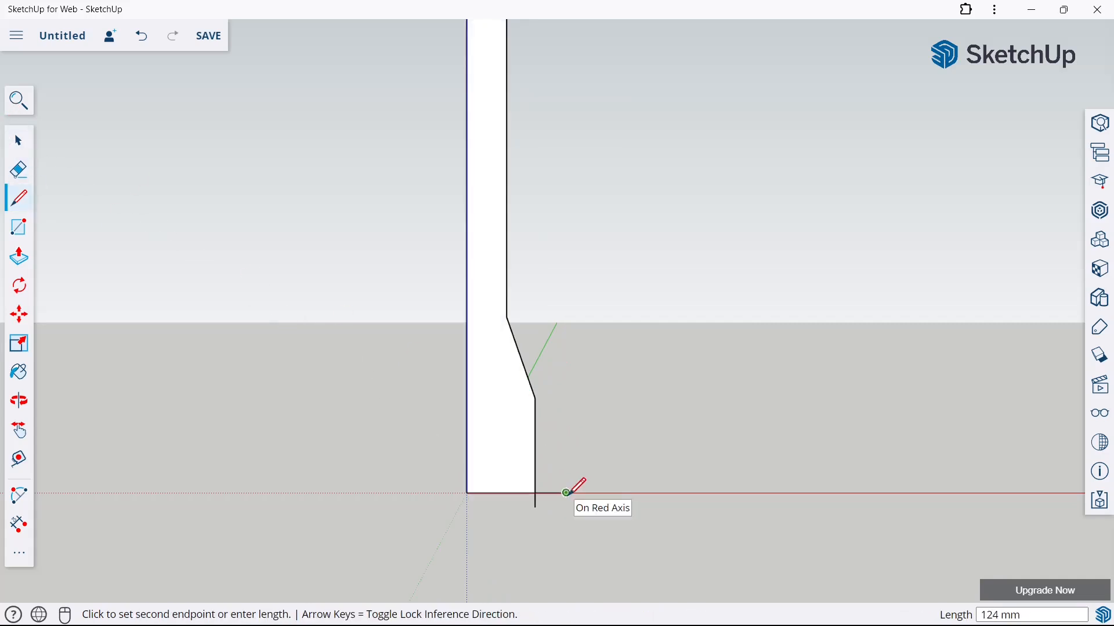
{"action": "left_click", "coordinate": [10, 167]}
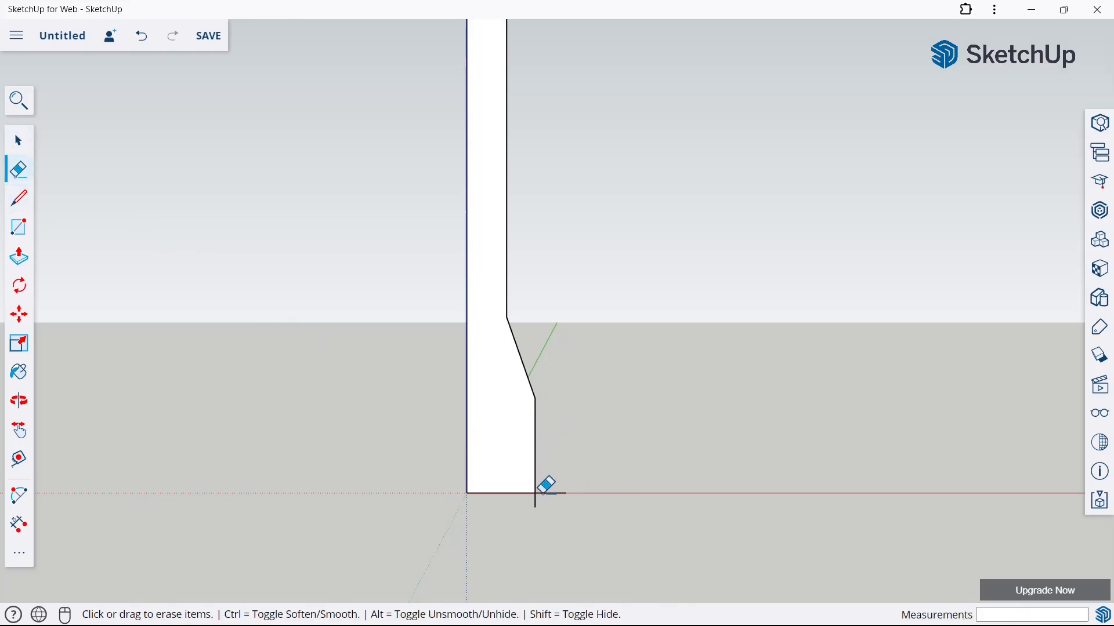
{"action": "left_click", "coordinate": [19, 141]}
Round the inner corner between post and seat and the lower outer corner of the seat rim with tangent arcs
{"action": "scroll", "coordinate": [417, 206], "scroll_direction": "down", "scroll_amount": 2}
{"action": "middle_click_drag", "start_coordinate": [418, 206], "coordinate": [518, 344]}
{"action": "scroll", "coordinate": [518, 343], "scroll_direction": "down", "scroll_amount": 4}
{"action": "scroll", "coordinate": [462, 231], "scroll_direction": "up", "scroll_amount": 2}
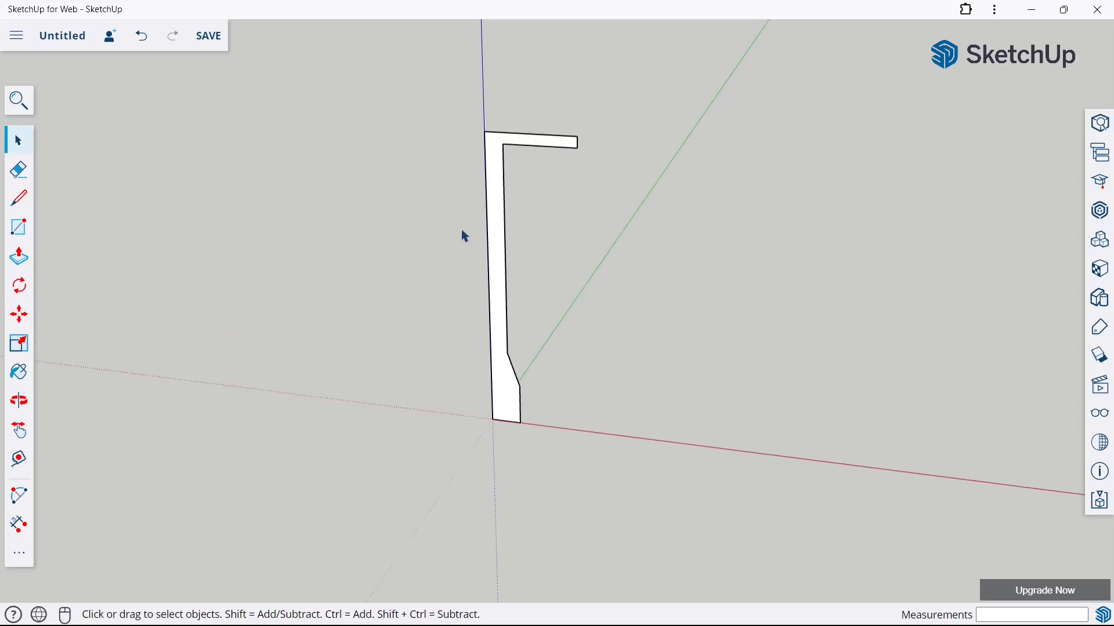
{"action": "left_click", "coordinate": [21, 496]}
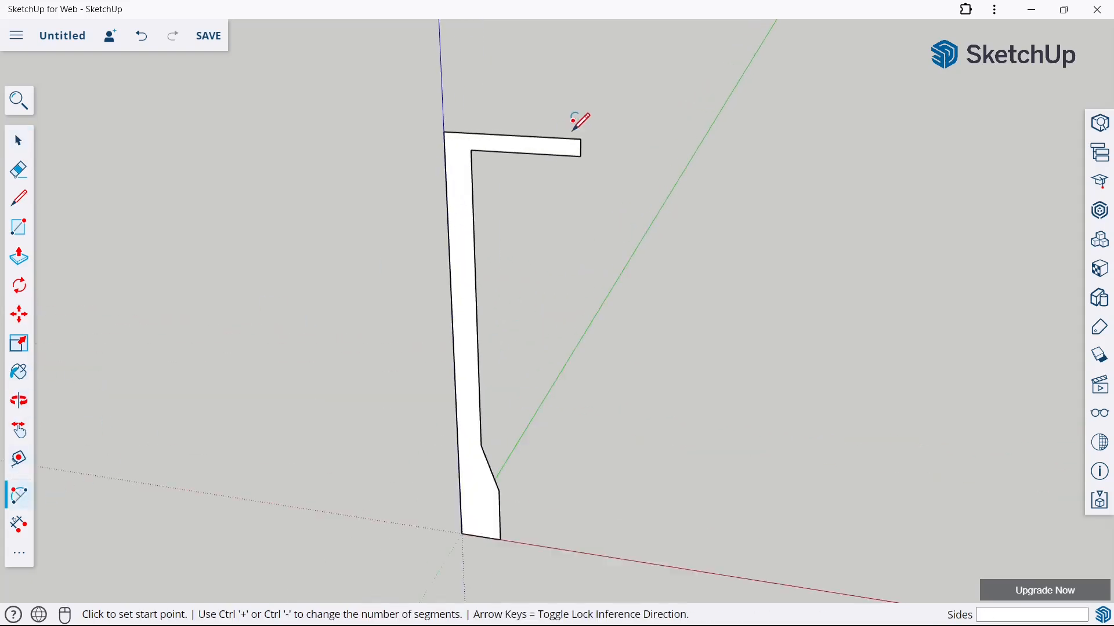
{"action": "middle_click_drag", "start_coordinate": [579, 117], "coordinate": [624, 99]}
{"action": "scroll", "coordinate": [450, 167], "scroll_direction": "up", "scroll_amount": 3}
{"action": "left_click", "coordinate": [460, 189]}
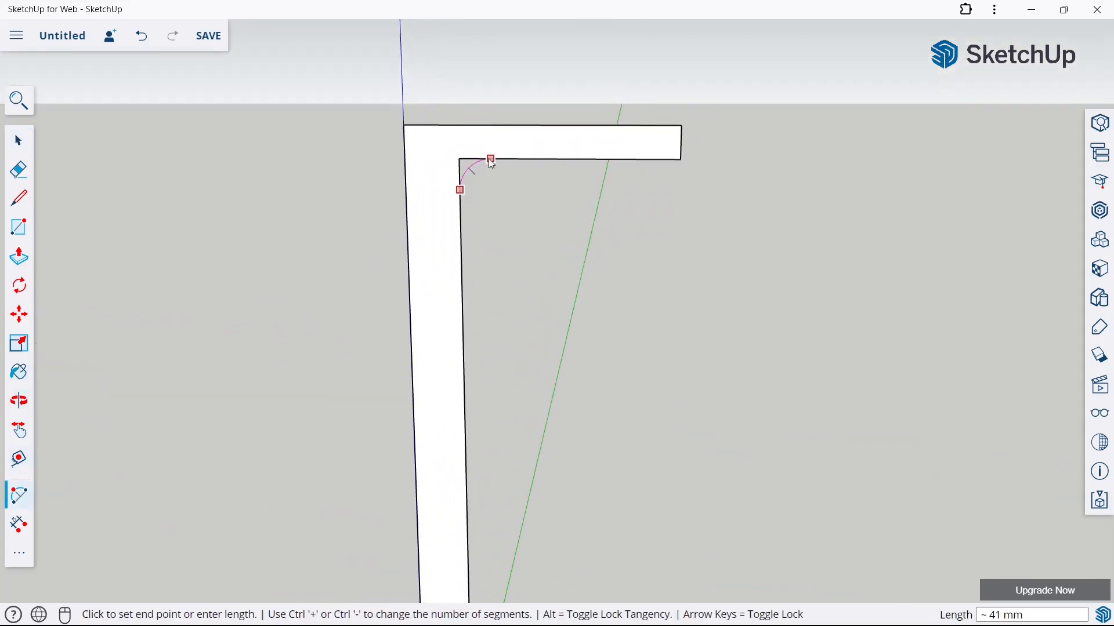
{"action": "left_click", "coordinate": [492, 160]}
{"action": "left_click", "coordinate": [653, 159]}
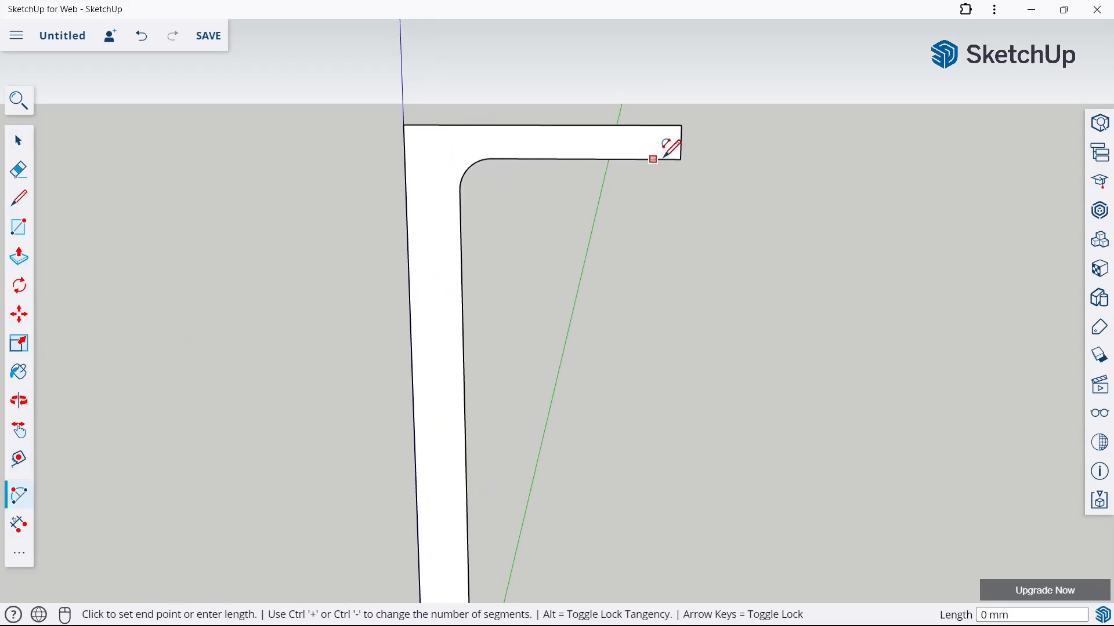
{"action": "double_click", "coordinate": [683, 136]}
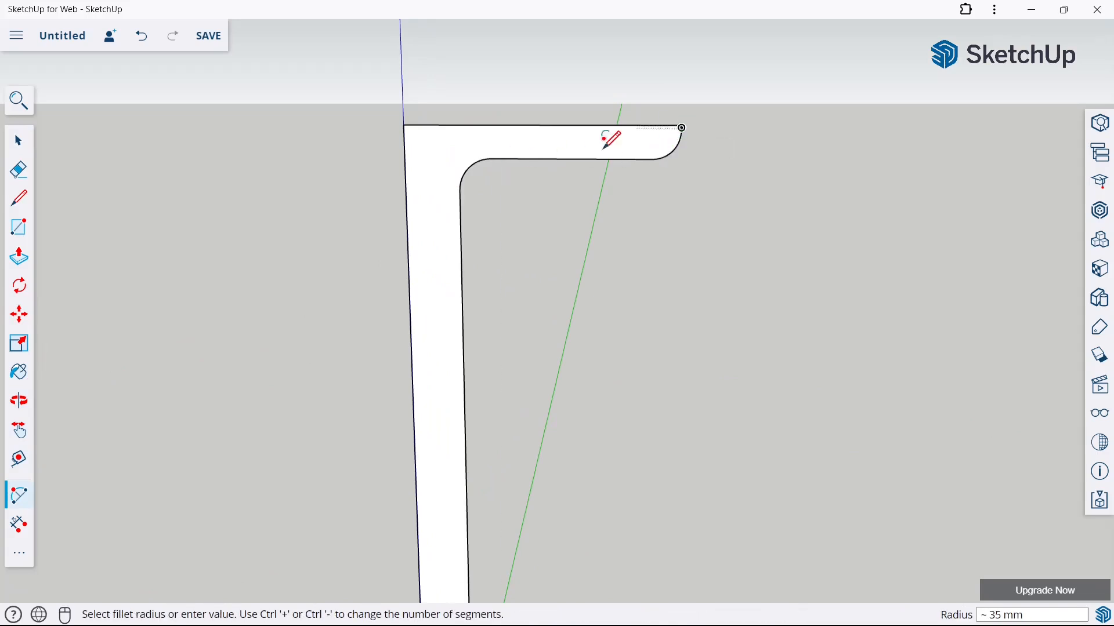
Draw a circle with a radius of about 195 mm on the ground plane, centered on the origin
{"action": "scroll", "coordinate": [450, 159], "scroll_direction": "down", "scroll_amount": 7}
{"action": "middle_click_drag", "start_coordinate": [467, 293], "coordinate": [441, 334]}
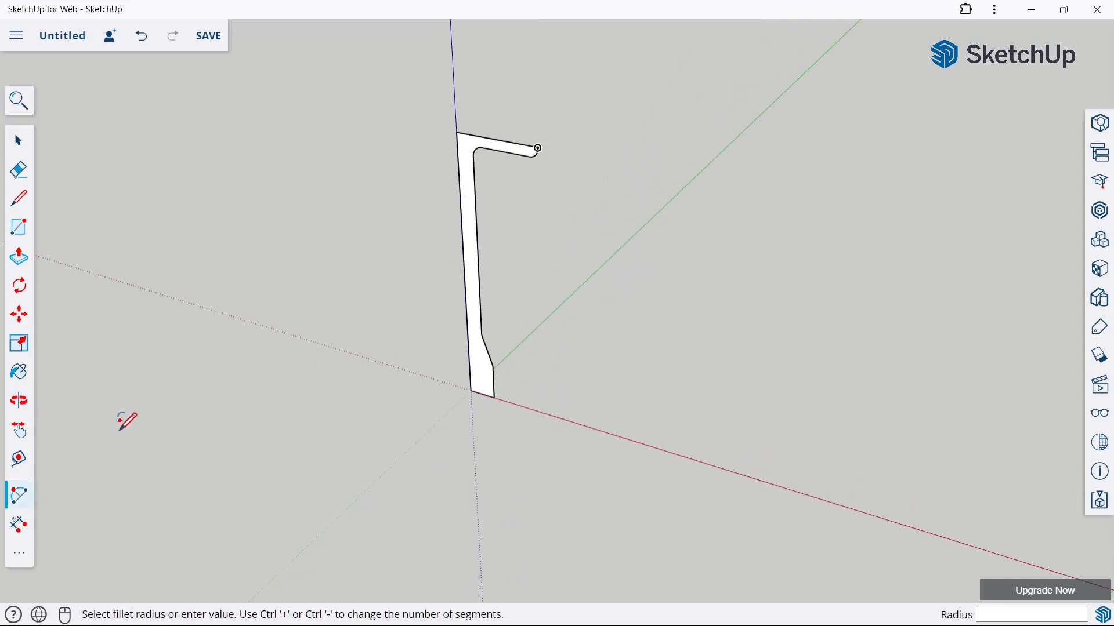
{"action": "left_click", "coordinate": [19, 553]}
{"action": "left_click", "coordinate": [86, 220]}
{"action": "scroll", "coordinate": [467, 377], "scroll_direction": "up", "scroll_amount": 4}
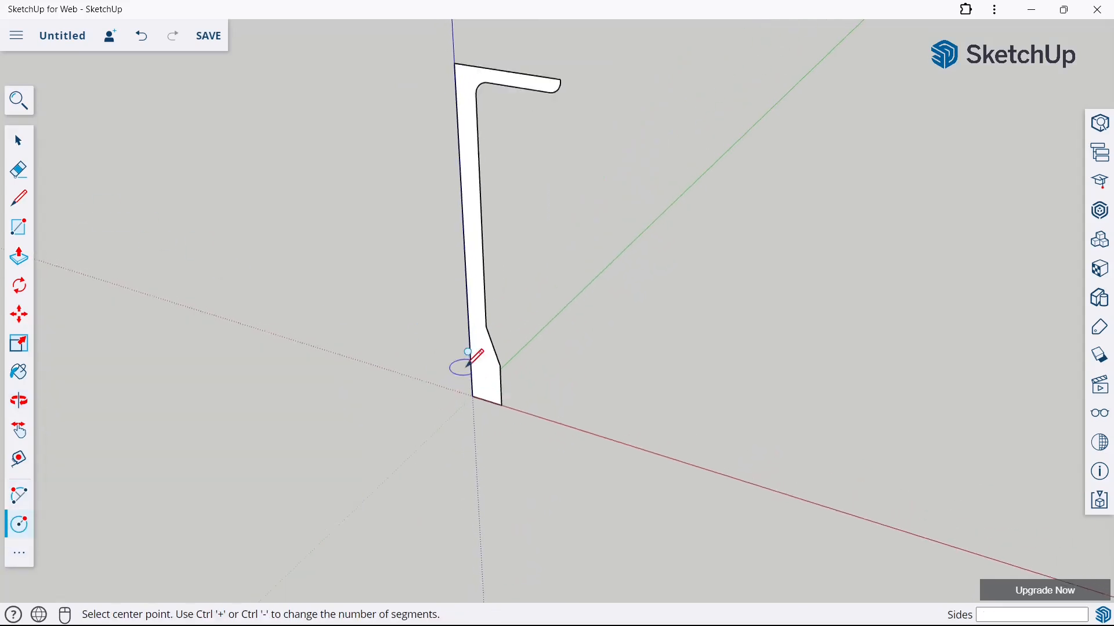
{"action": "left_click", "coordinate": [475, 402]}
{"action": "left_click", "coordinate": [561, 423]}
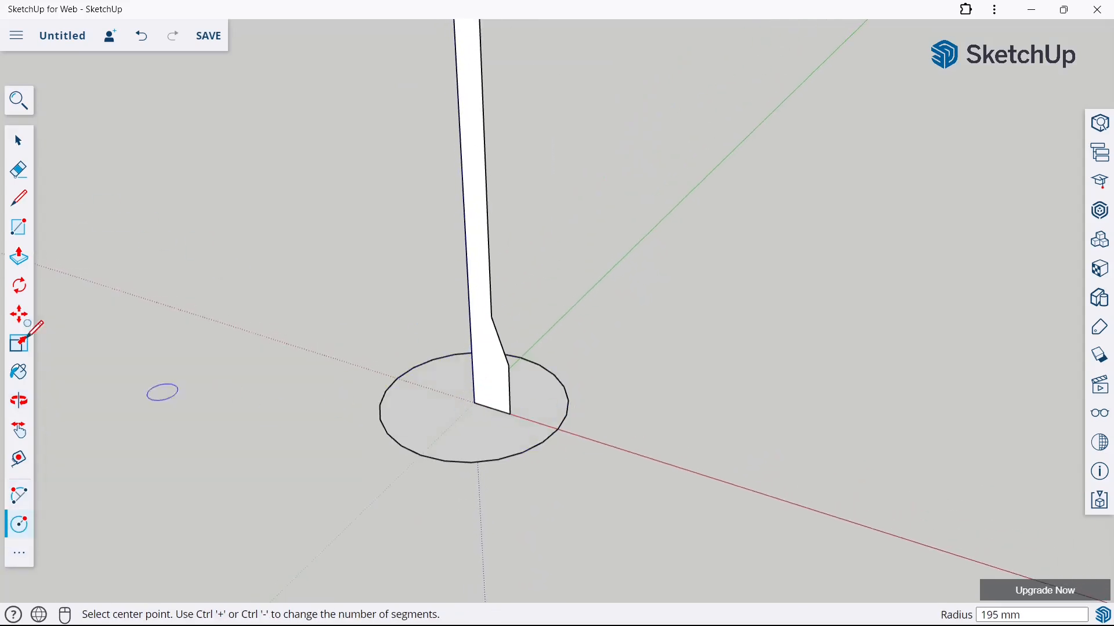
Revolve the stool profile around the ground circle with Follow Me
{"action": "left_click", "coordinate": [19, 140]}
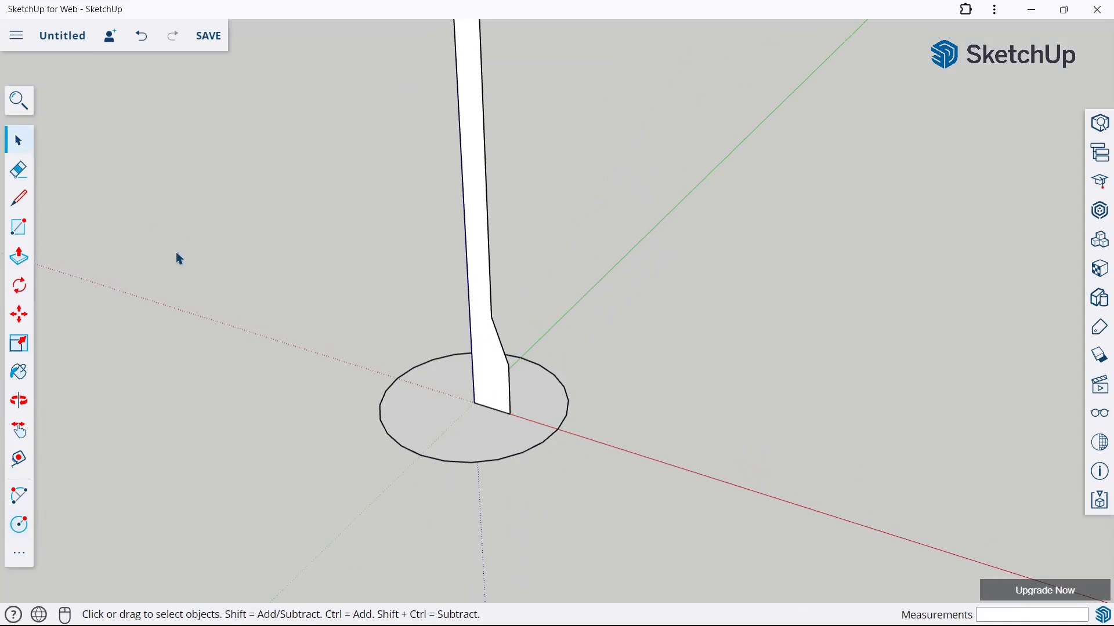
{"action": "left_click", "coordinate": [19, 552]}
{"action": "left_click", "coordinate": [423, 320]}
{"action": "double_click", "coordinate": [387, 403]}
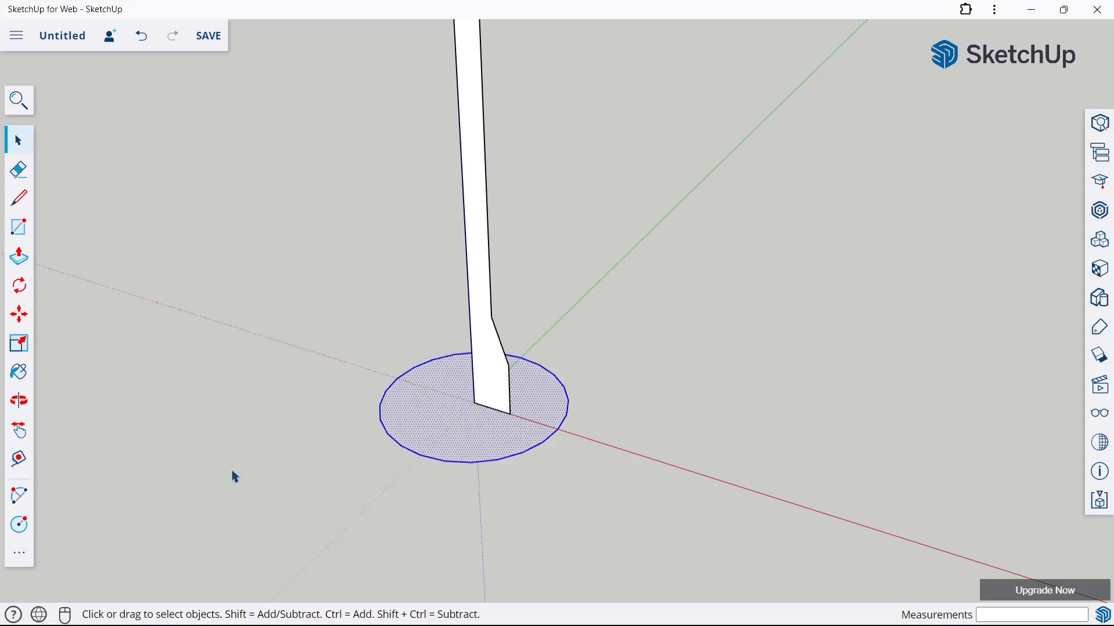
{"action": "left_click", "coordinate": [16, 556]}
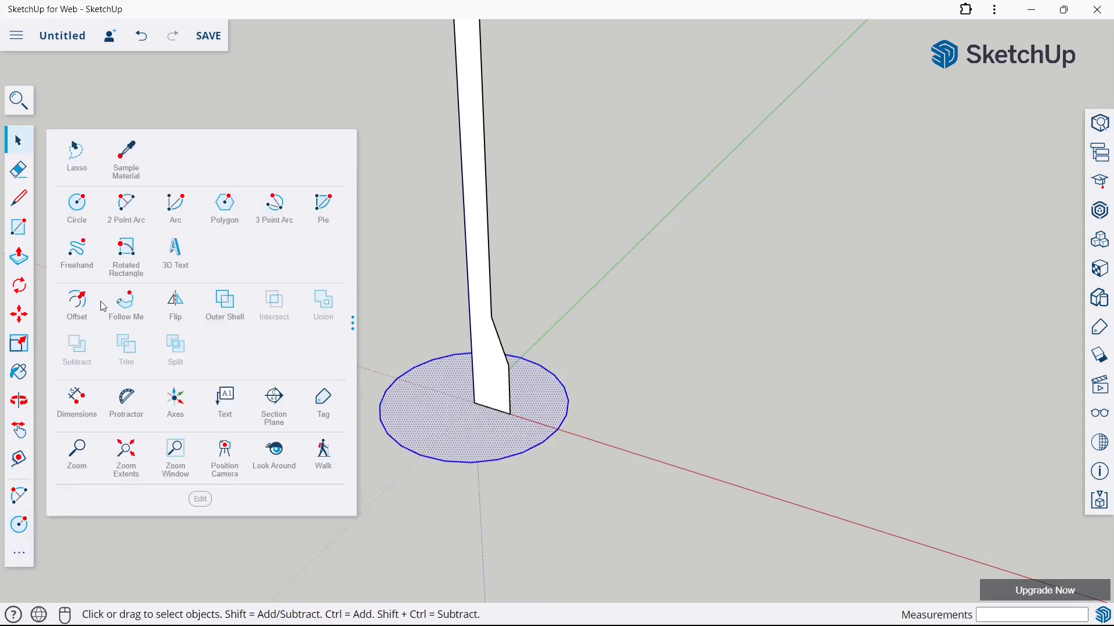
{"action": "left_click", "coordinate": [118, 318]}
{"action": "left_click", "coordinate": [480, 375]}
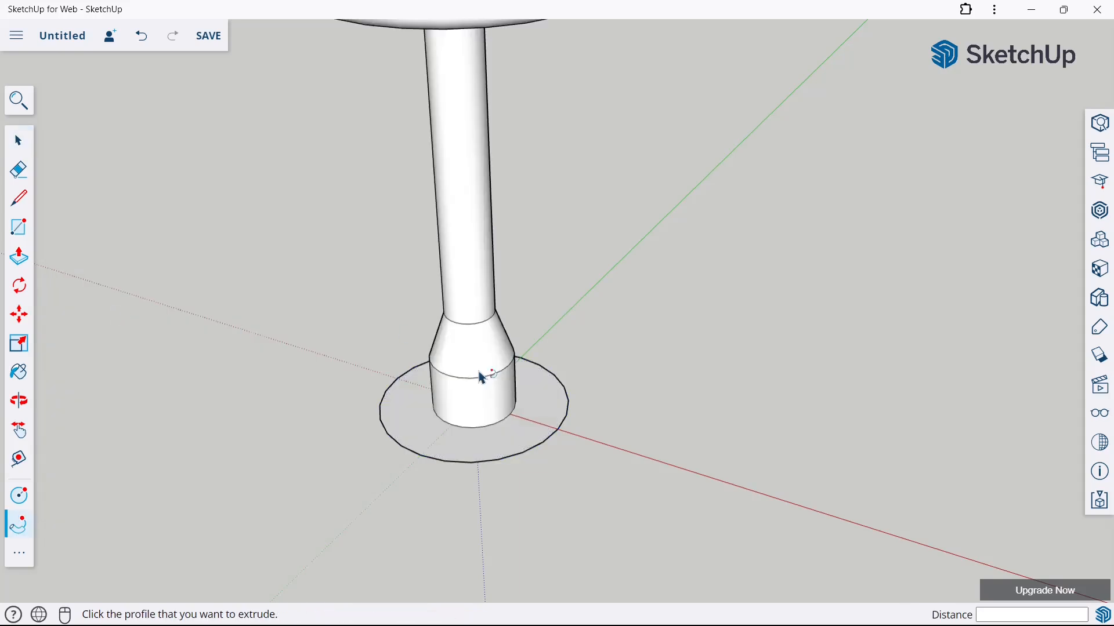
Delete the ground circle used as the path beneath the stool's base
{"action": "scroll", "coordinate": [492, 423], "scroll_direction": "down", "scroll_amount": 2}
{"action": "middle_click_drag", "start_coordinate": [430, 311], "coordinate": [449, 186]}
{"action": "left_click", "coordinate": [18, 141]}
{"action": "scroll", "coordinate": [430, 450], "scroll_direction": "up", "scroll_amount": 4}
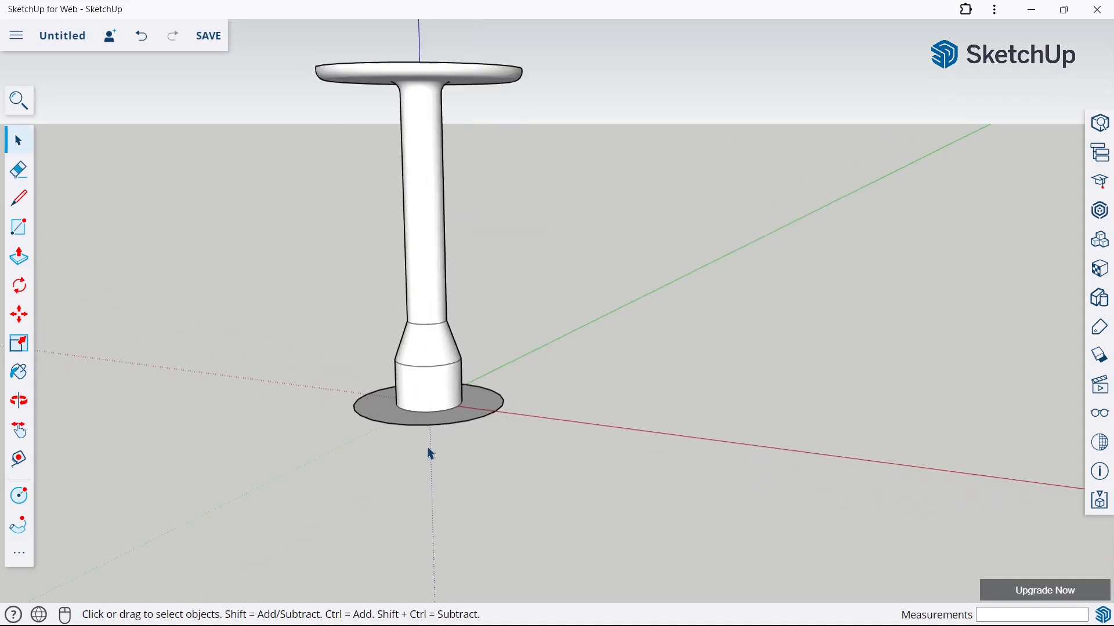
{"action": "left_click", "coordinate": [393, 410]}
{"action": "key", "text": "Delete"}
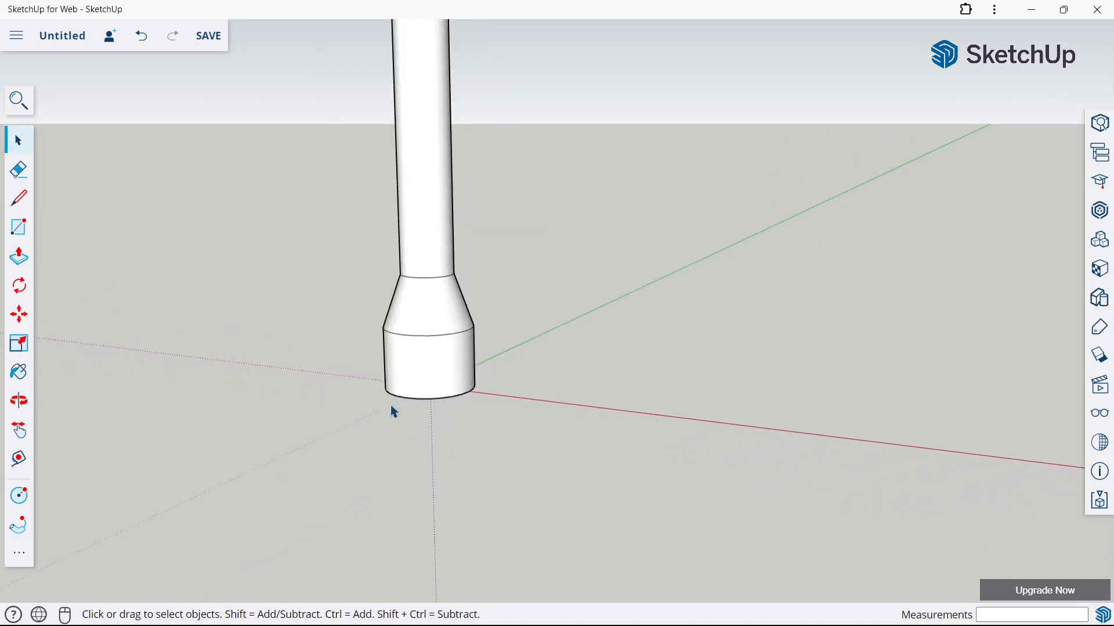
{"action": "scroll", "coordinate": [391, 407], "scroll_direction": "down", "scroll_amount": 2}
{"action": "scroll", "coordinate": [447, 440], "scroll_direction": "down", "scroll_amount": 3}
{"action": "scroll", "coordinate": [237, 269], "scroll_direction": "up", "scroll_amount": 3}
{"action": "middle_click_drag", "start_coordinate": [673, 318], "coordinate": [620, 374]}
{"action": "scroll", "coordinate": [627, 254], "scroll_direction": "down", "scroll_amount": 2}
{"action": "scroll", "coordinate": [599, 323], "scroll_direction": "up", "scroll_amount": 2}
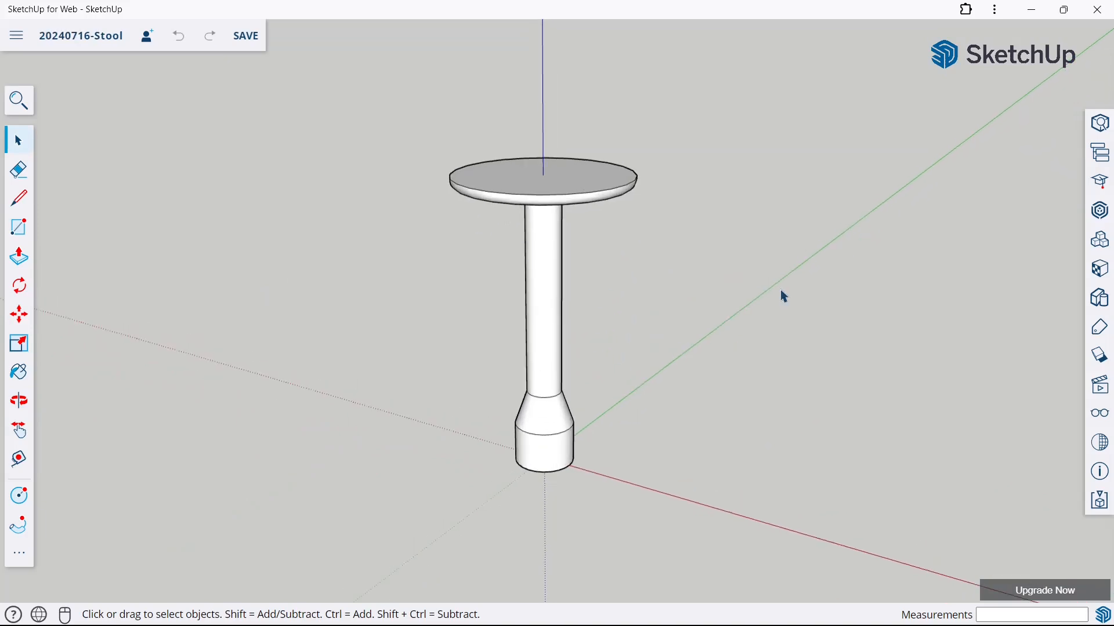
Draw a vertical line up from the red axis, a short distance beside the stool's base
{"action": "left_click", "coordinate": [14, 196]}
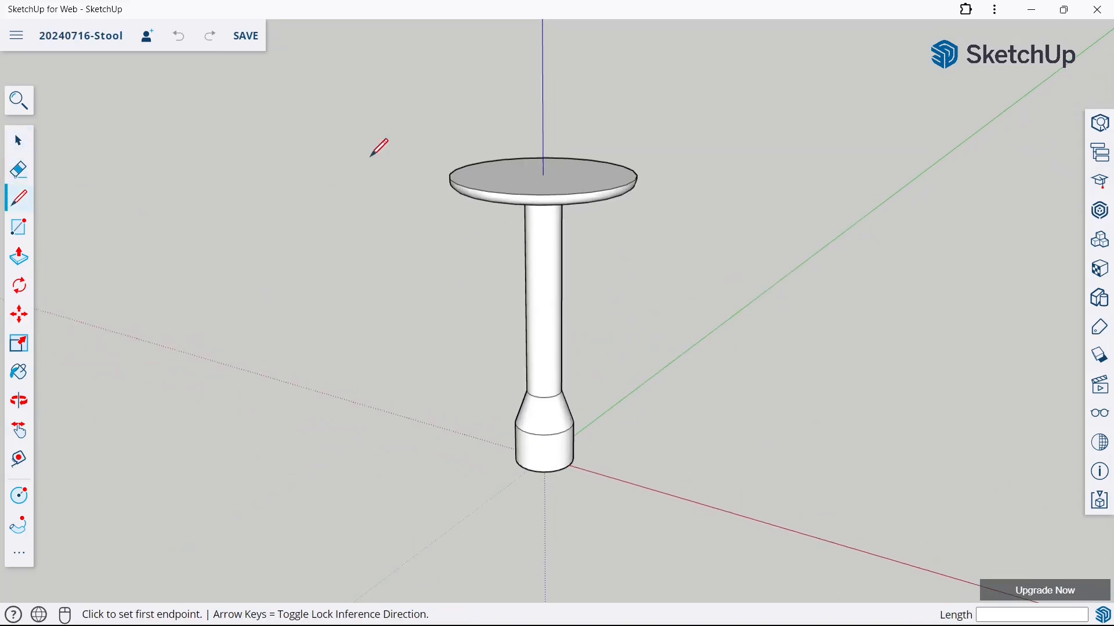
{"action": "middle_click_drag", "start_coordinate": [626, 290], "coordinate": [661, 285]}
{"action": "scroll", "coordinate": [642, 361], "scroll_direction": "up", "scroll_amount": 2}
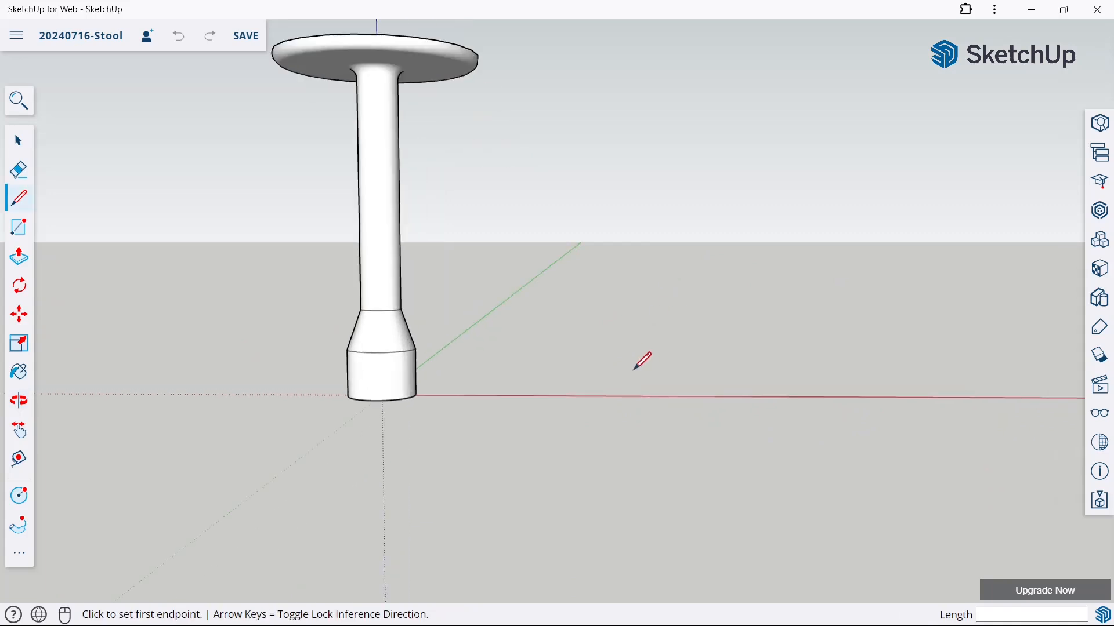
{"action": "left_click", "coordinate": [604, 396]}
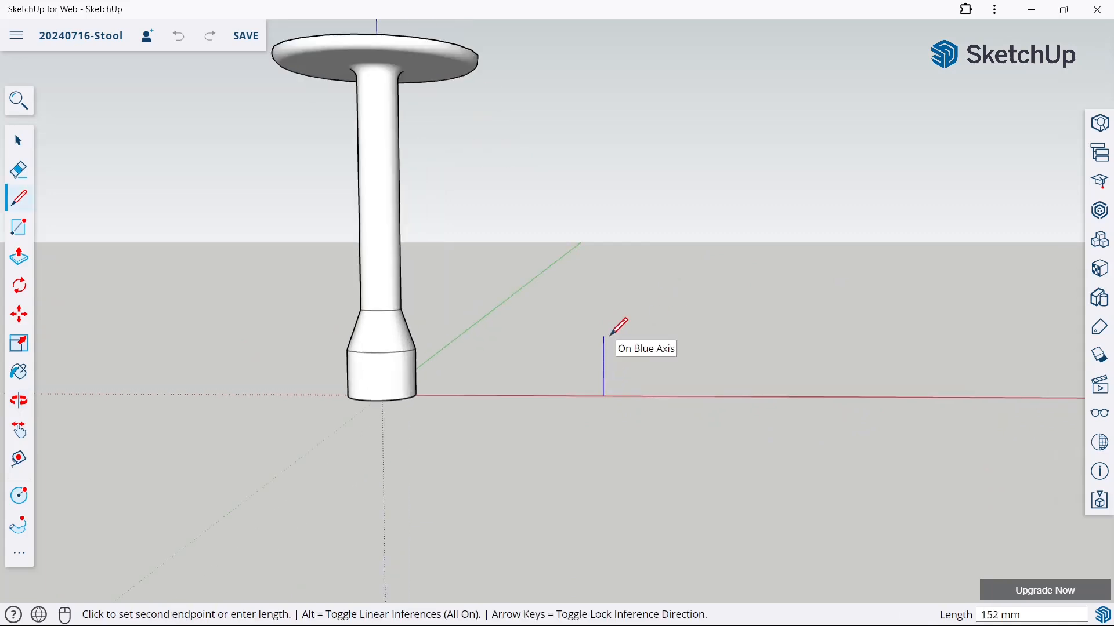
{"action": "key", "text": "Return"}
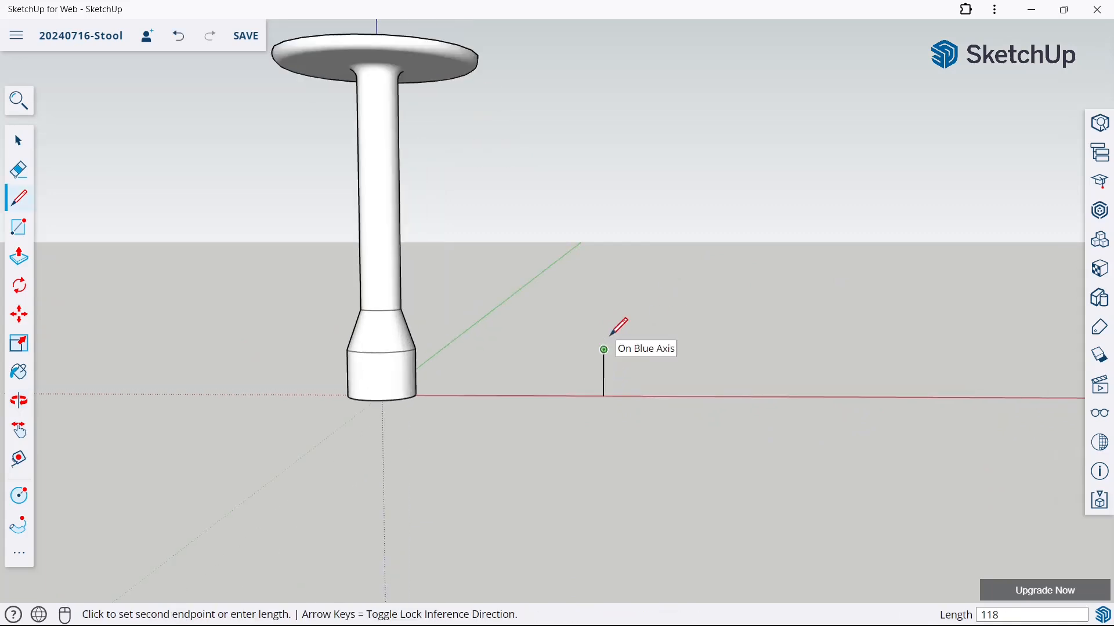
{"action": "left_click", "coordinate": [19, 152]}
In the South Elevation (Front) view, draw a 350 mm line along the red axis from the vertical line's foot, away from the stool
{"action": "left_click", "coordinate": [1100, 399]}
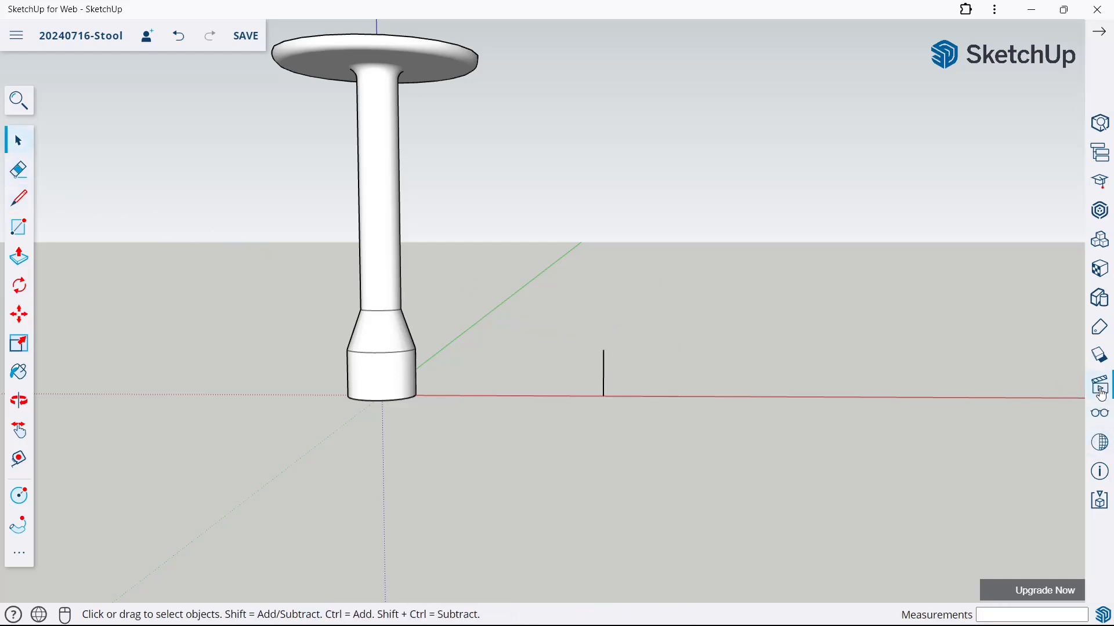
{"action": "left_click", "coordinate": [938, 164]}
{"action": "left_click", "coordinate": [934, 230]}
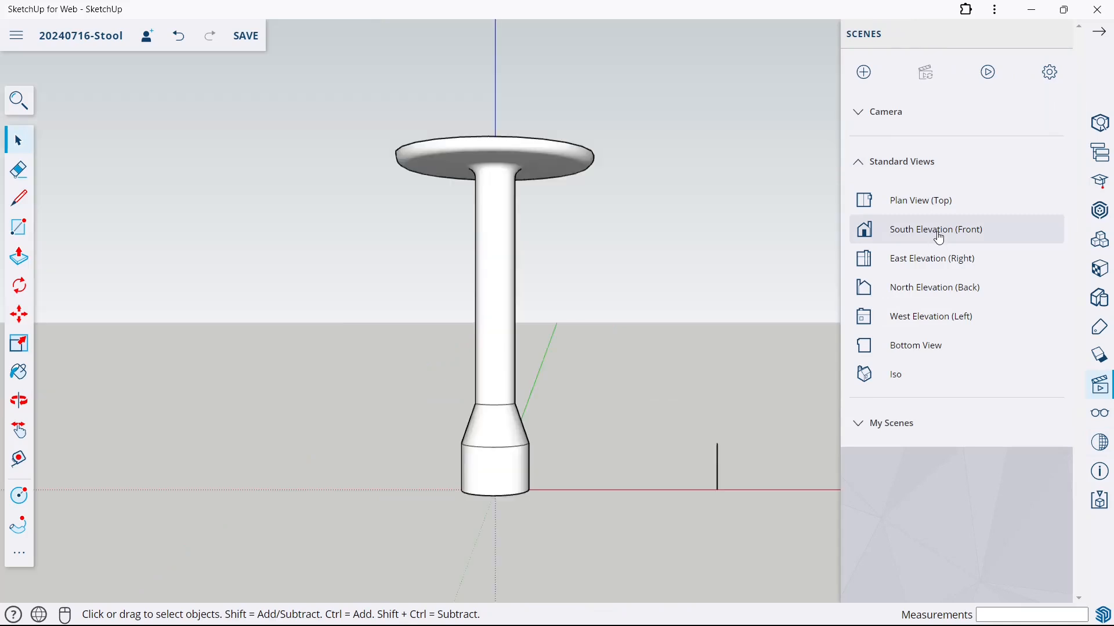
{"action": "left_click", "coordinate": [1098, 34]}
{"action": "left_click", "coordinate": [18, 199]}
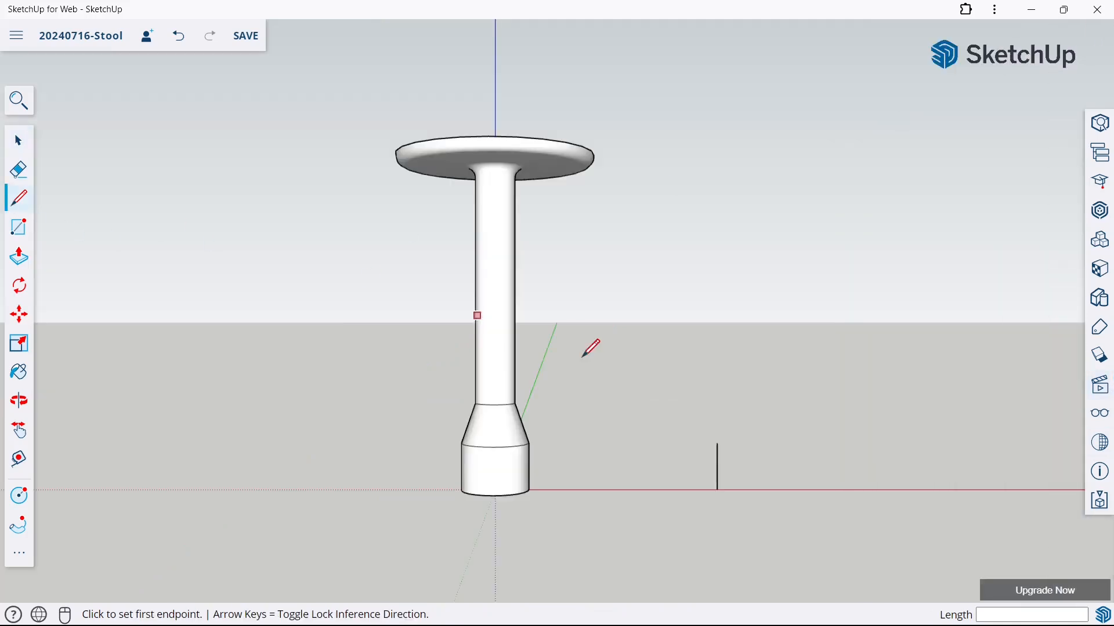
{"action": "left_click", "coordinate": [719, 490]}
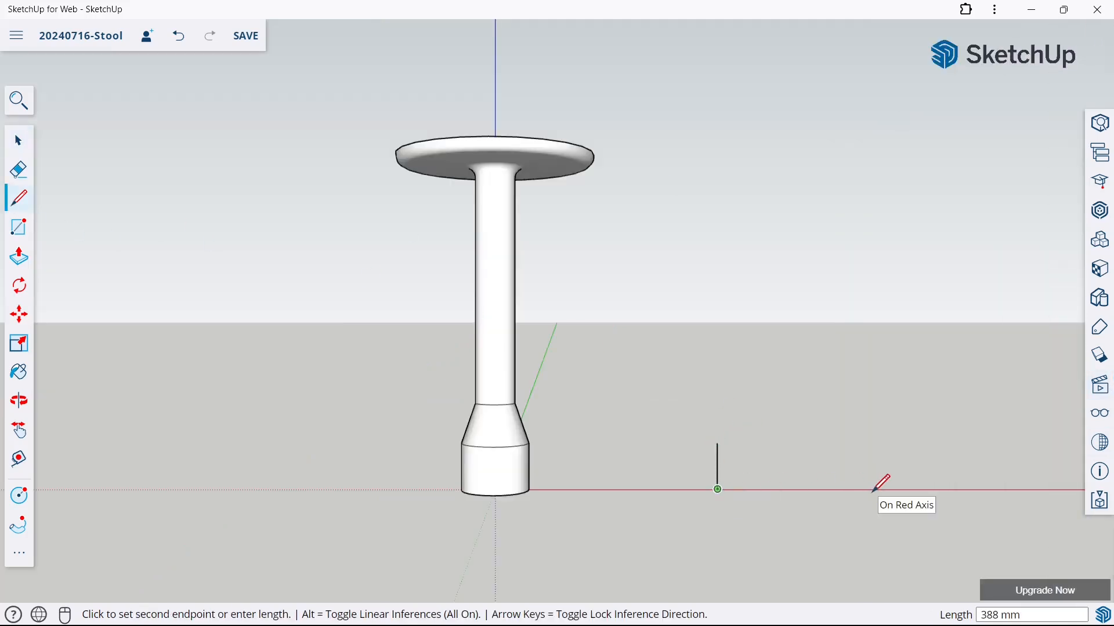
{"action": "type", "text": "350"}
{"action": "key", "text": "Return"}
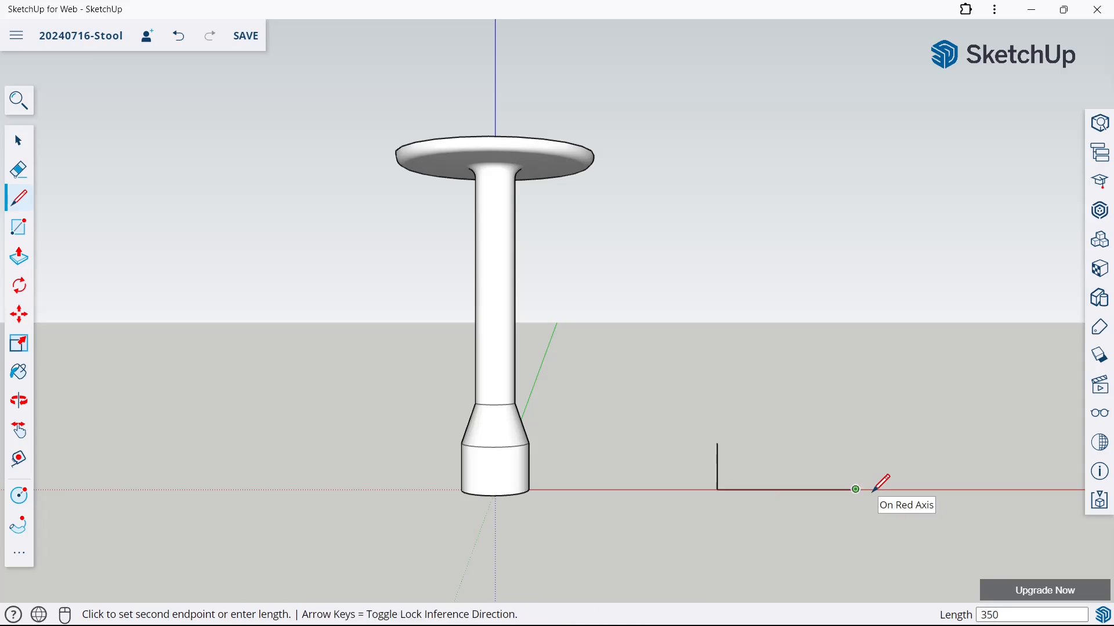
Draw an upright about 21 mm high at the base line's far end and a 50 mm horizontal line from the tall upright's top
{"action": "scroll", "coordinate": [881, 483], "scroll_direction": "up", "scroll_amount": 3}
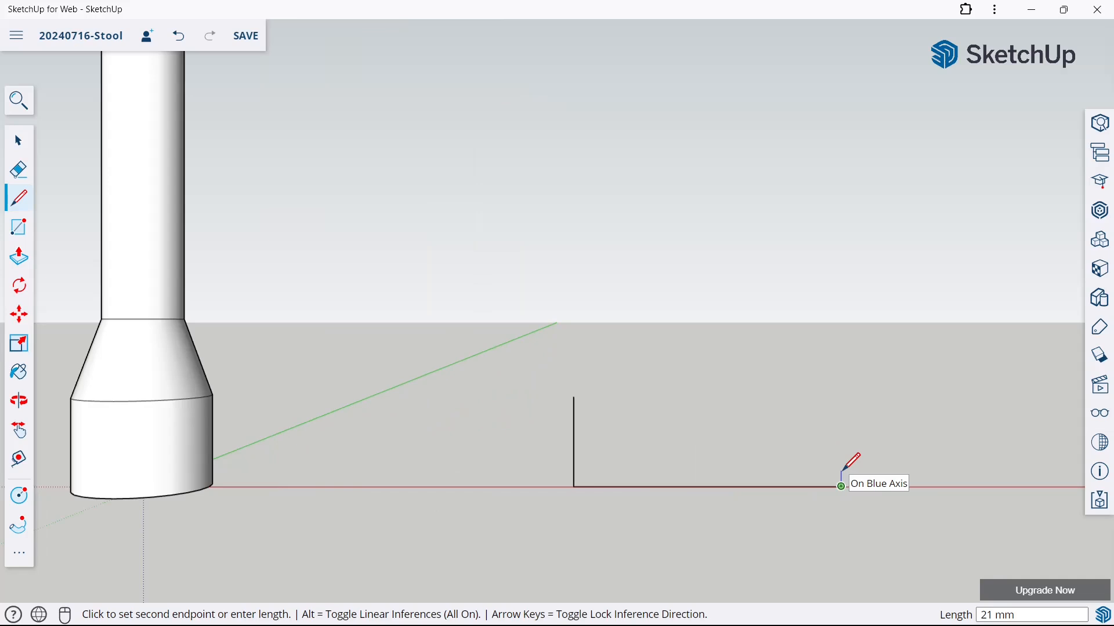
{"action": "left_click", "coordinate": [842, 471]}
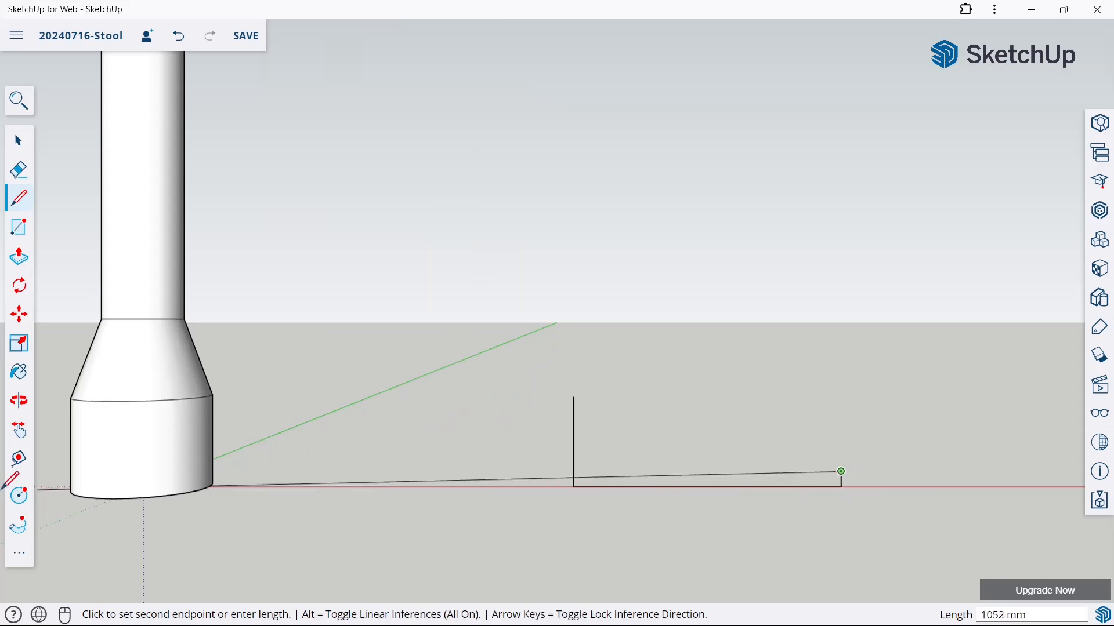
{"action": "left_click", "coordinate": [18, 198]}
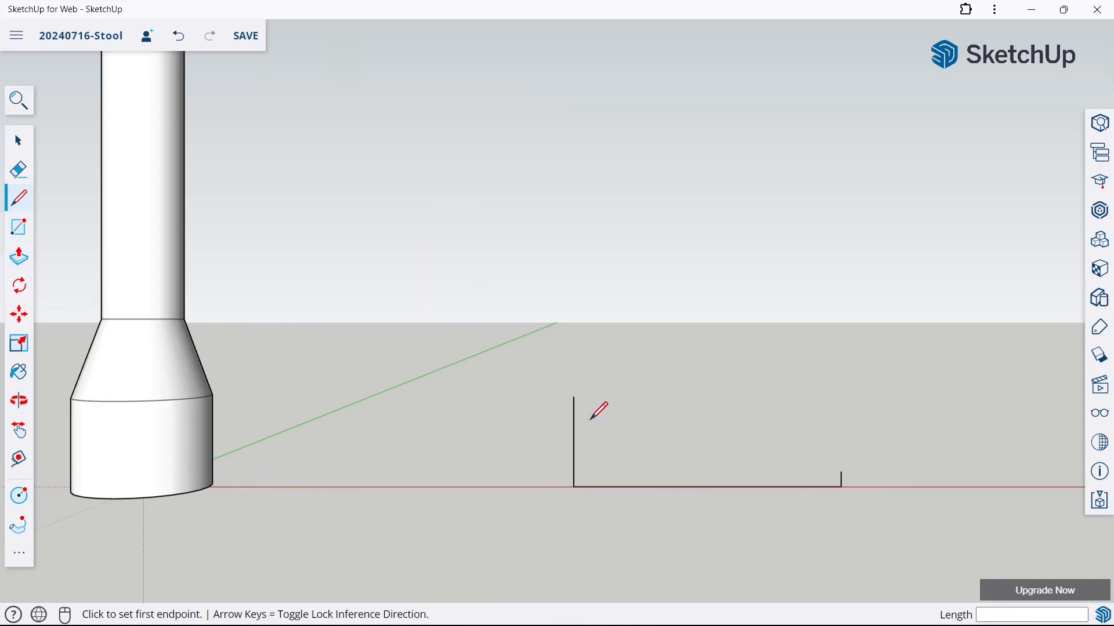
{"action": "left_click", "coordinate": [574, 397]}
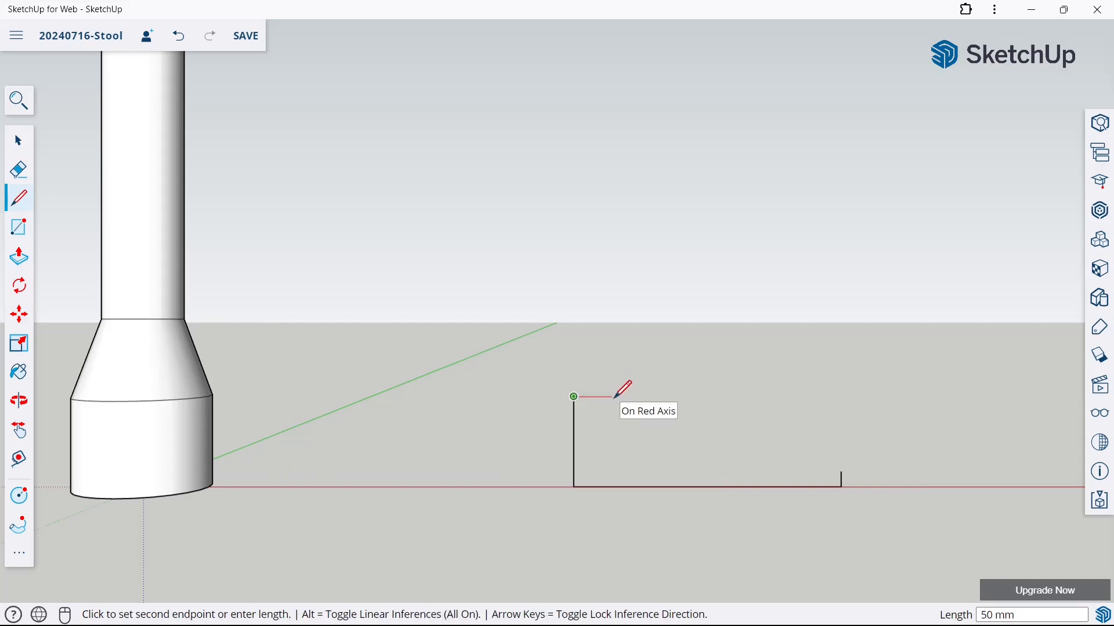
{"action": "key", "text": "Return"}
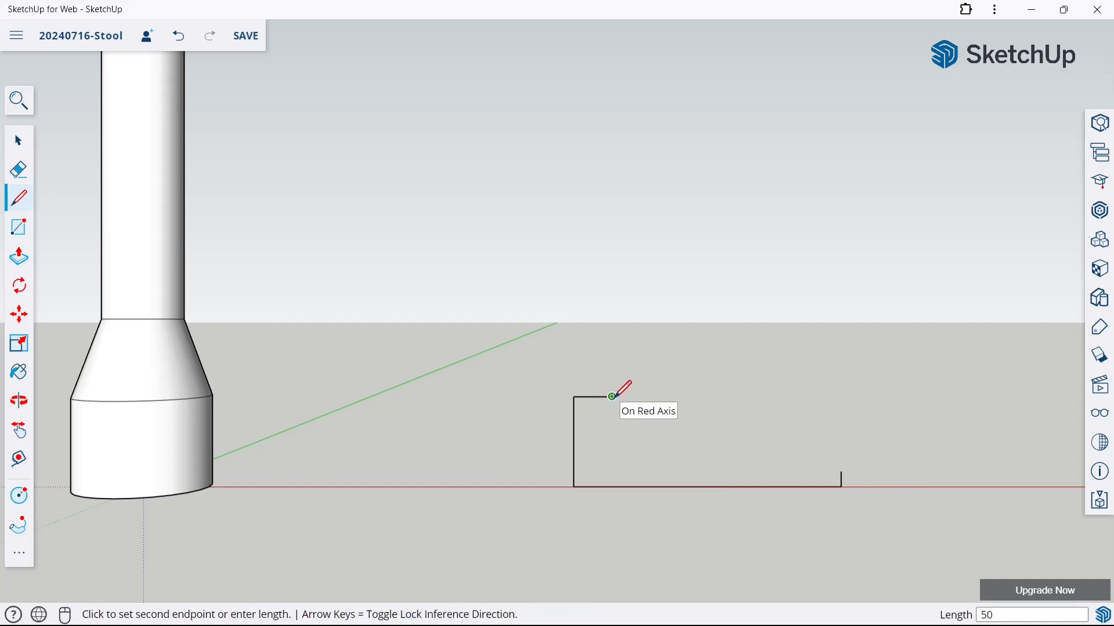
Close the leg profile with a concave 2 Point Arc, bulge about 23 mm, between the 50 mm line's end and the short upright's top
{"action": "left_click", "coordinate": [20, 553]}
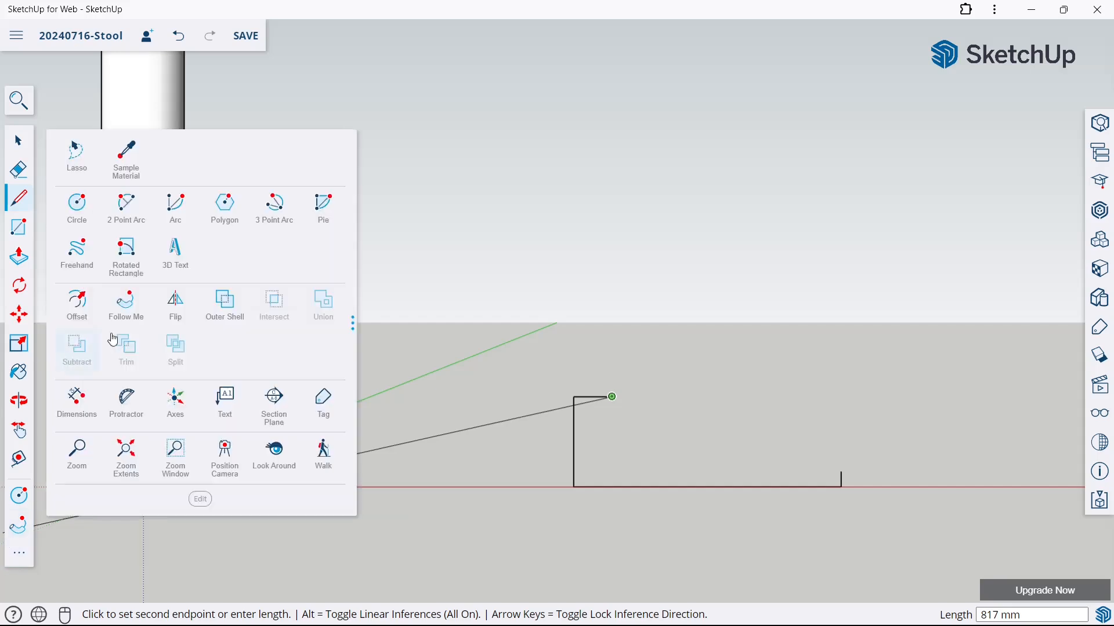
{"action": "left_click", "coordinate": [140, 216]}
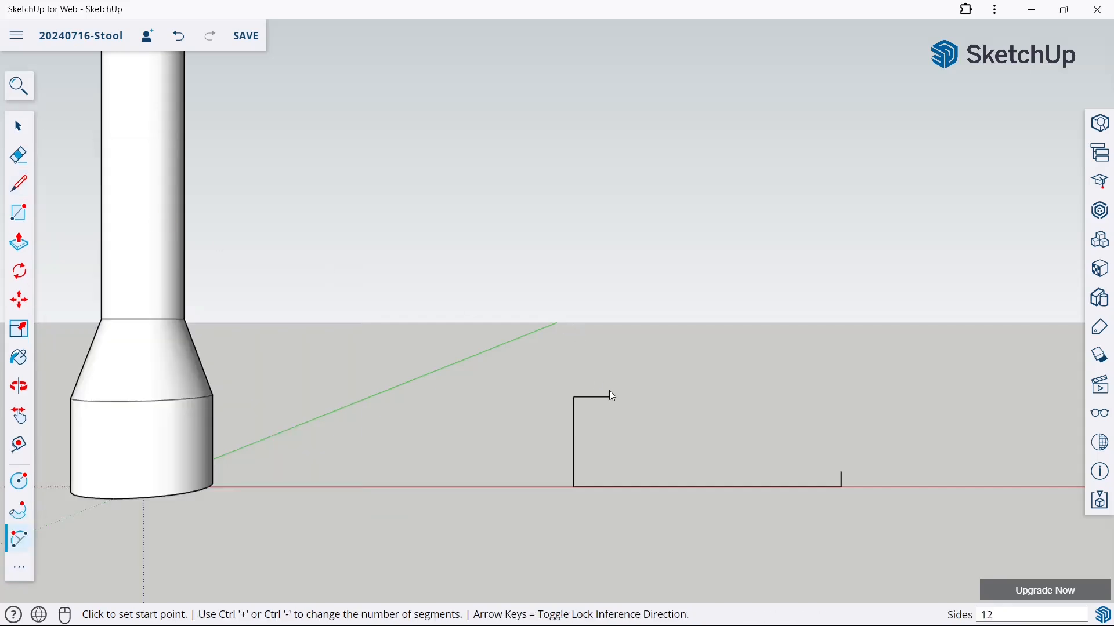
{"action": "left_click", "coordinate": [24, 557]}
{"action": "left_click", "coordinate": [24, 534]}
{"action": "left_click", "coordinate": [611, 398]}
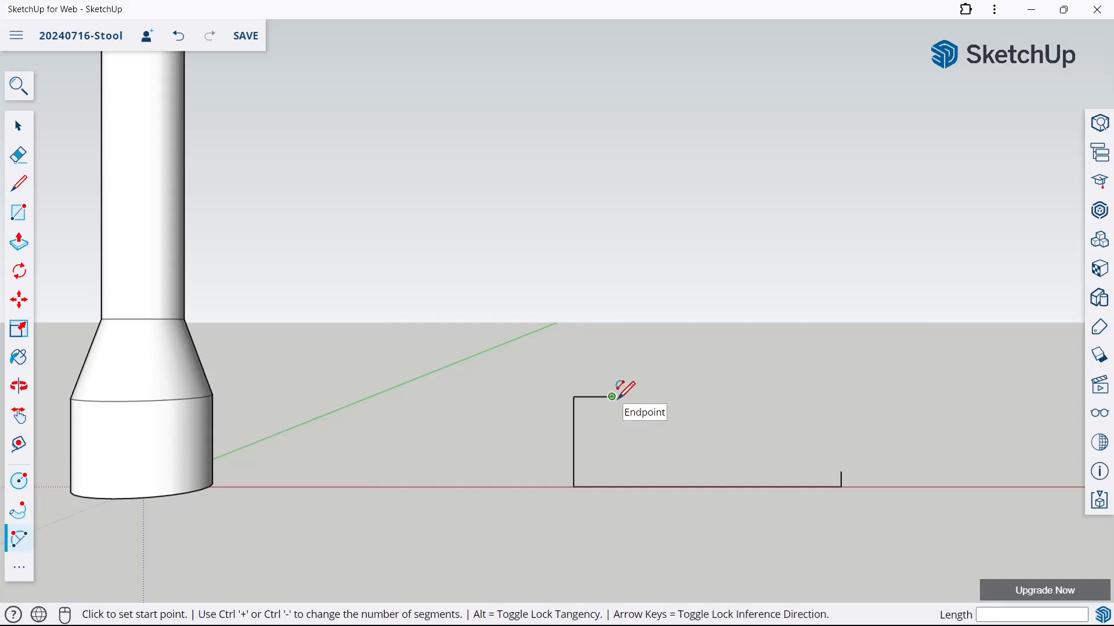
{"action": "left_click", "coordinate": [841, 472]}
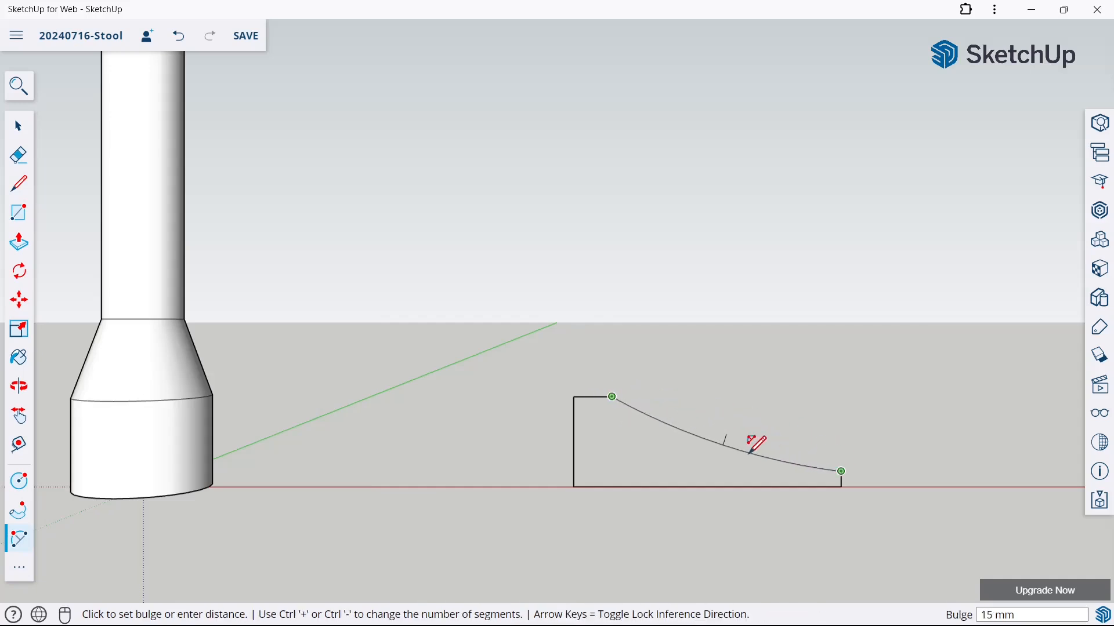
{"action": "left_click", "coordinate": [734, 459]}
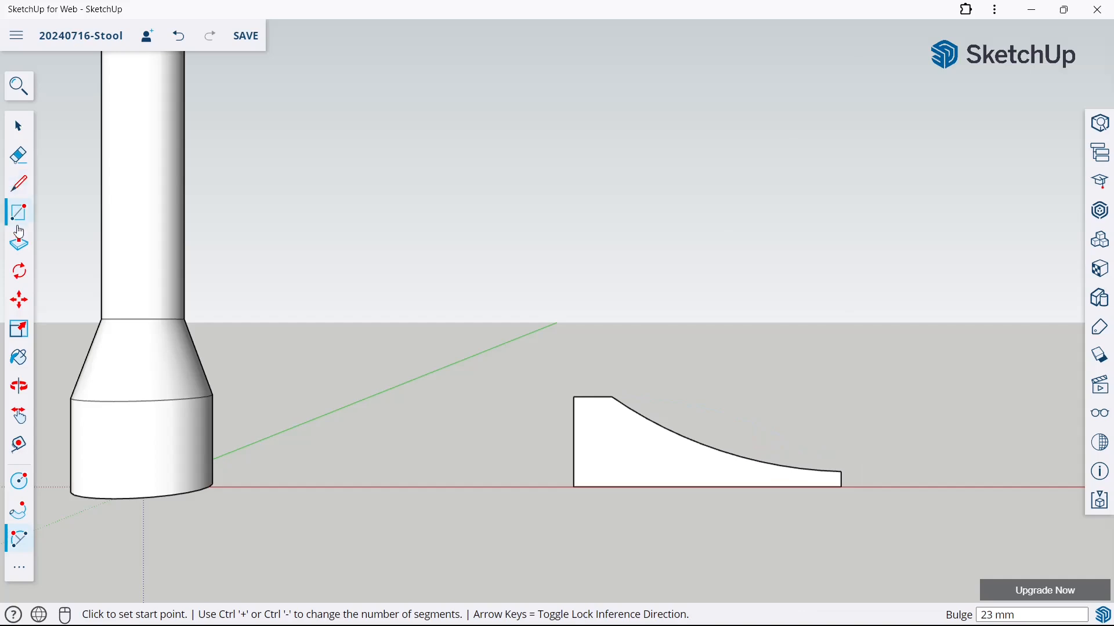
Extrude the closed leg profile 30 mm with Push/Pull
{"action": "left_click", "coordinate": [20, 243]}
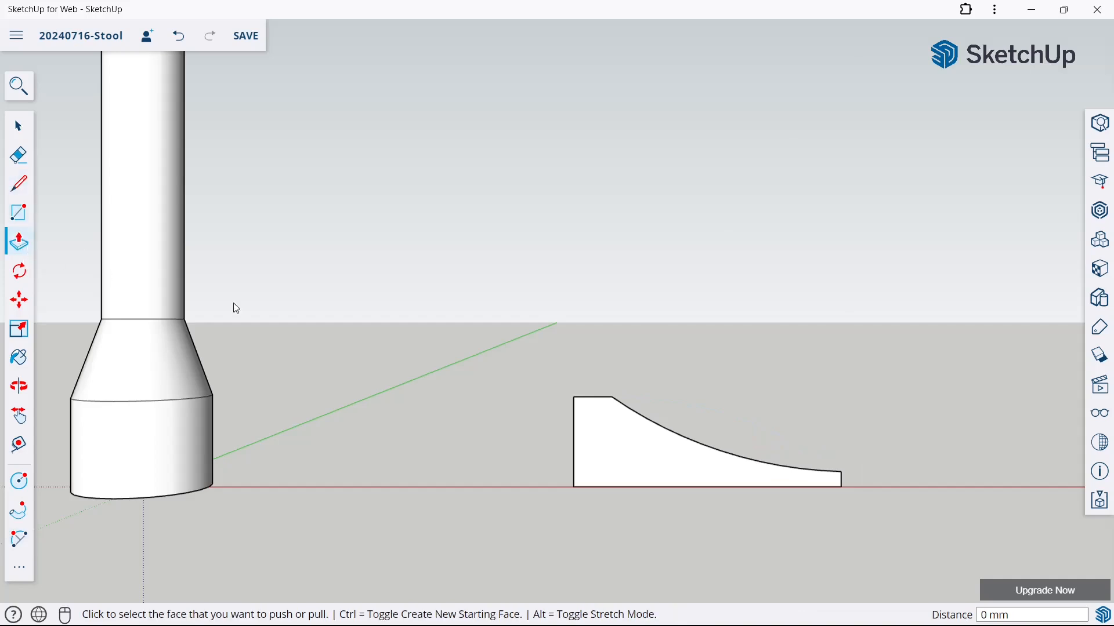
{"action": "middle_click_drag", "start_coordinate": [771, 331], "coordinate": [599, 430]}
{"action": "left_click", "coordinate": [599, 430]}
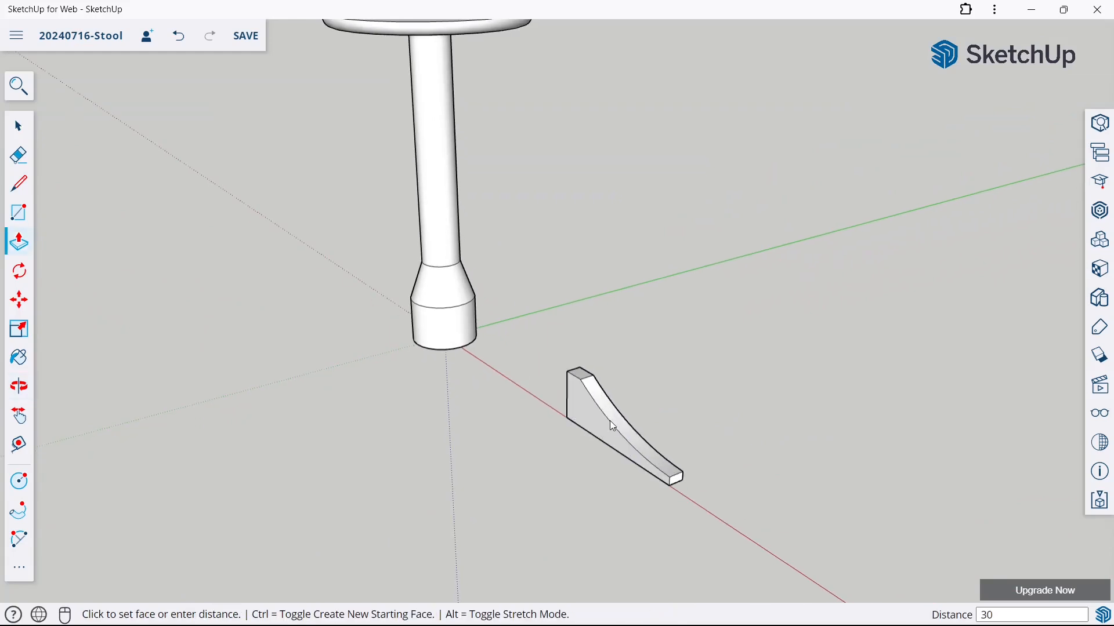
{"action": "key", "text": "Return"}
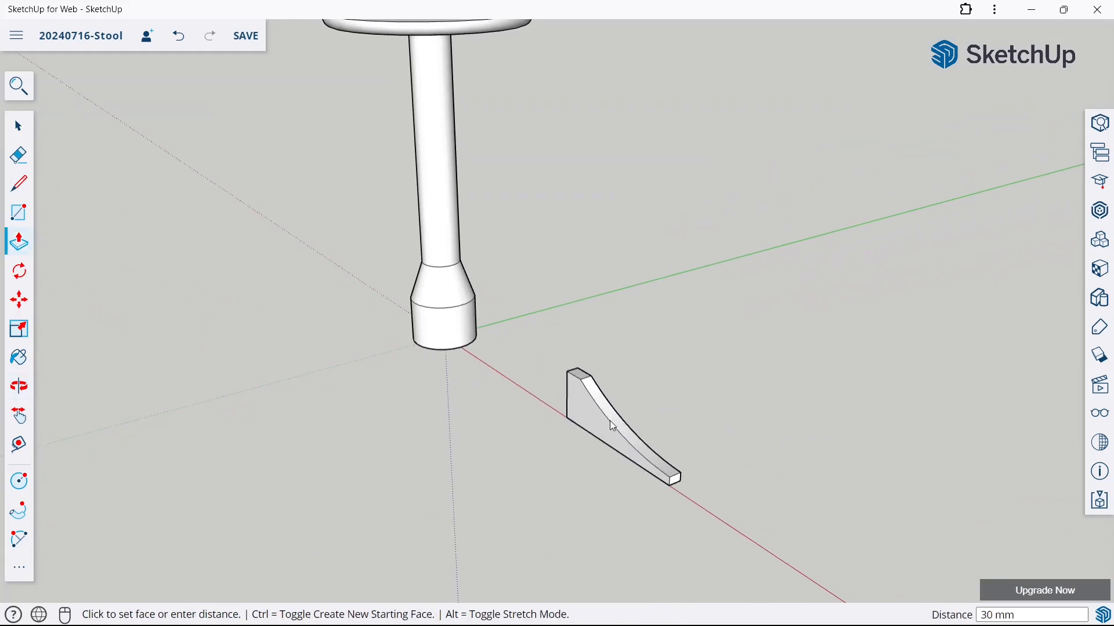
Select the whole leg solid and make it a group
{"action": "left_click", "coordinate": [18, 125]}
{"action": "scroll", "coordinate": [602, 293], "scroll_direction": "down", "scroll_amount": 3}
{"action": "middle_click_drag", "start_coordinate": [602, 293], "coordinate": [662, 292]}
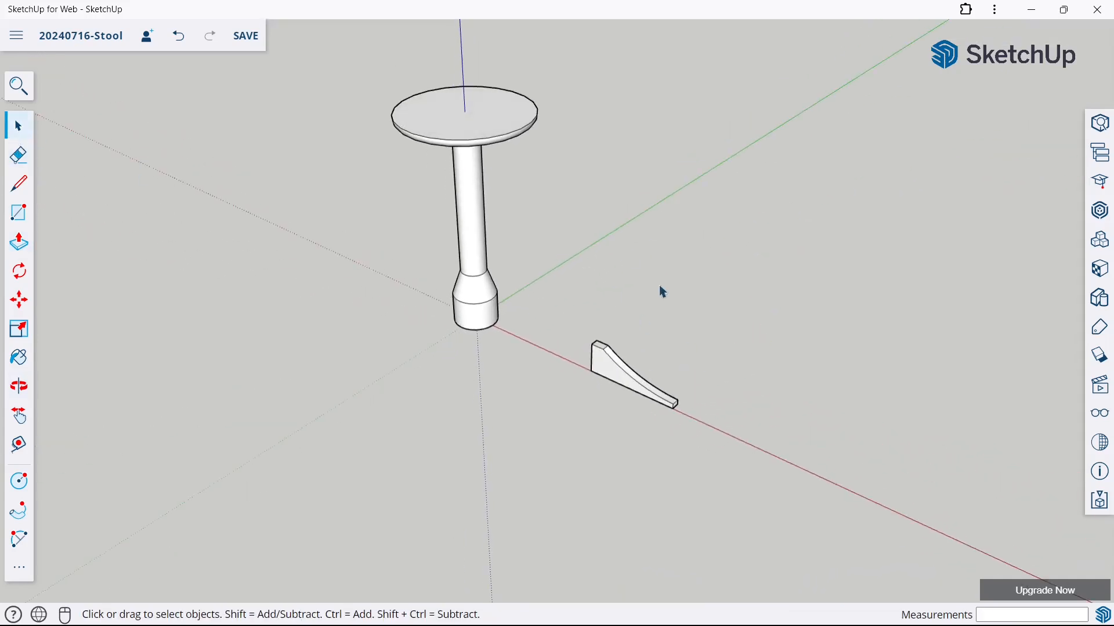
{"action": "scroll", "coordinate": [663, 292], "scroll_direction": "up", "scroll_amount": 3}
{"action": "triple_click", "coordinate": [564, 399]}
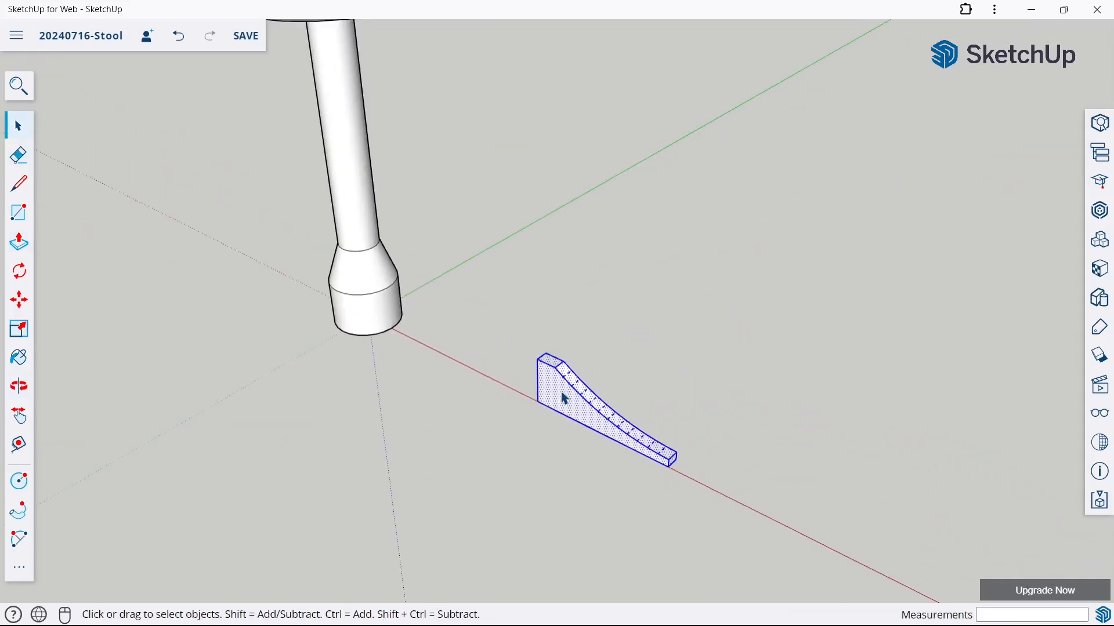
{"action": "right_click", "coordinate": [563, 399]}
{"action": "left_click", "coordinate": [612, 396]}
{"action": "left_click", "coordinate": [698, 350]}
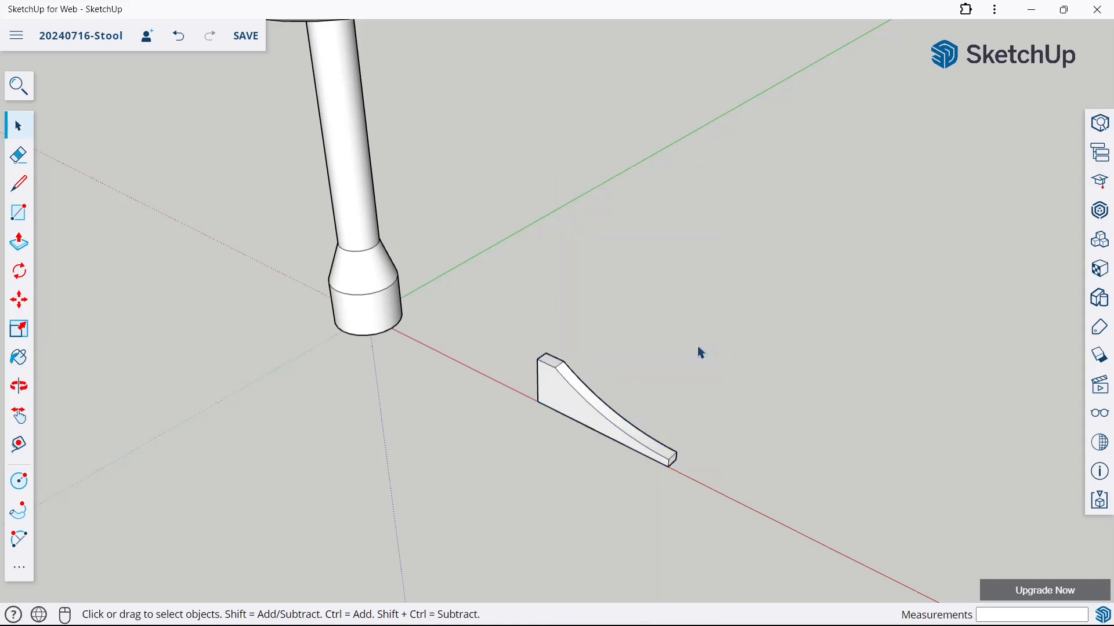
Save the stool model
{"action": "scroll", "coordinate": [667, 355], "scroll_direction": "down", "scroll_amount": 2}
{"action": "scroll", "coordinate": [577, 279], "scroll_direction": "down", "scroll_amount": 2}
{"action": "scroll", "coordinate": [536, 107], "scroll_direction": "up", "scroll_amount": 2}
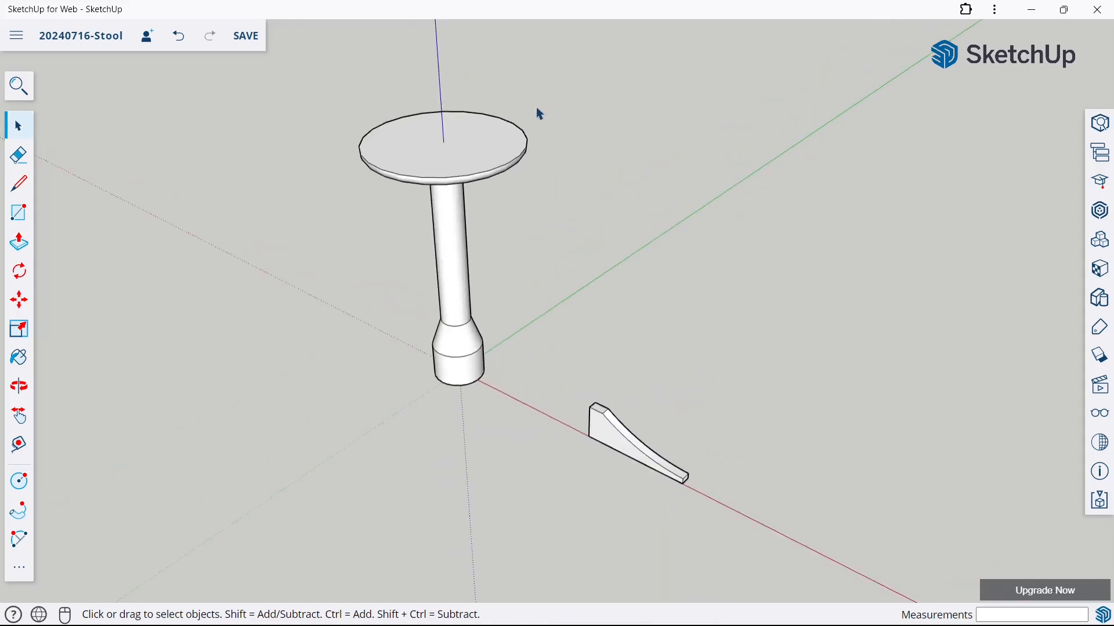
{"action": "key", "text": "ctrl+s"}
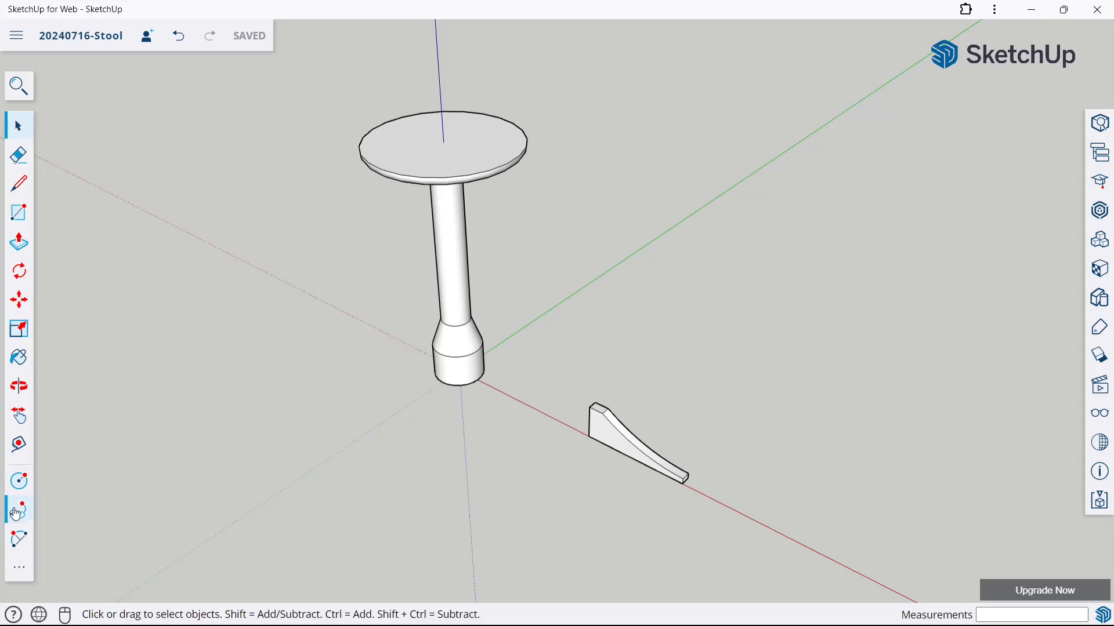
Draw a circle with a 12 mm radius on the leg's underside near its thin outer end
{"action": "left_click", "coordinate": [20, 480]}
{"action": "middle_click_drag", "start_coordinate": [597, 489], "coordinate": [738, 249]}
{"action": "scroll", "coordinate": [771, 236], "scroll_direction": "up", "scroll_amount": 5}
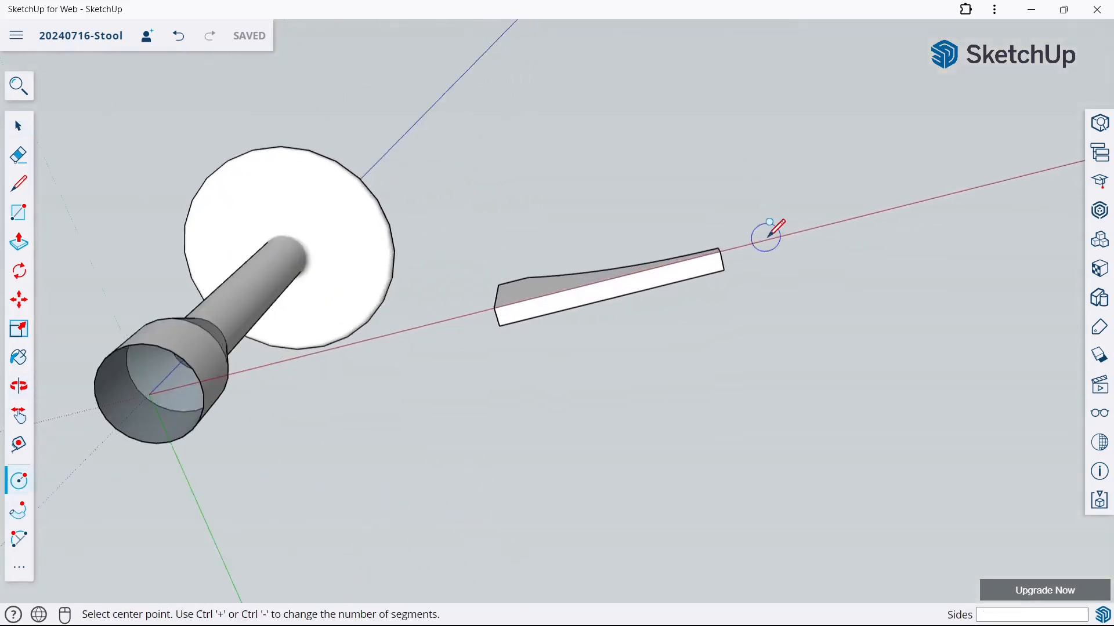
{"action": "left_click", "coordinate": [670, 272]}
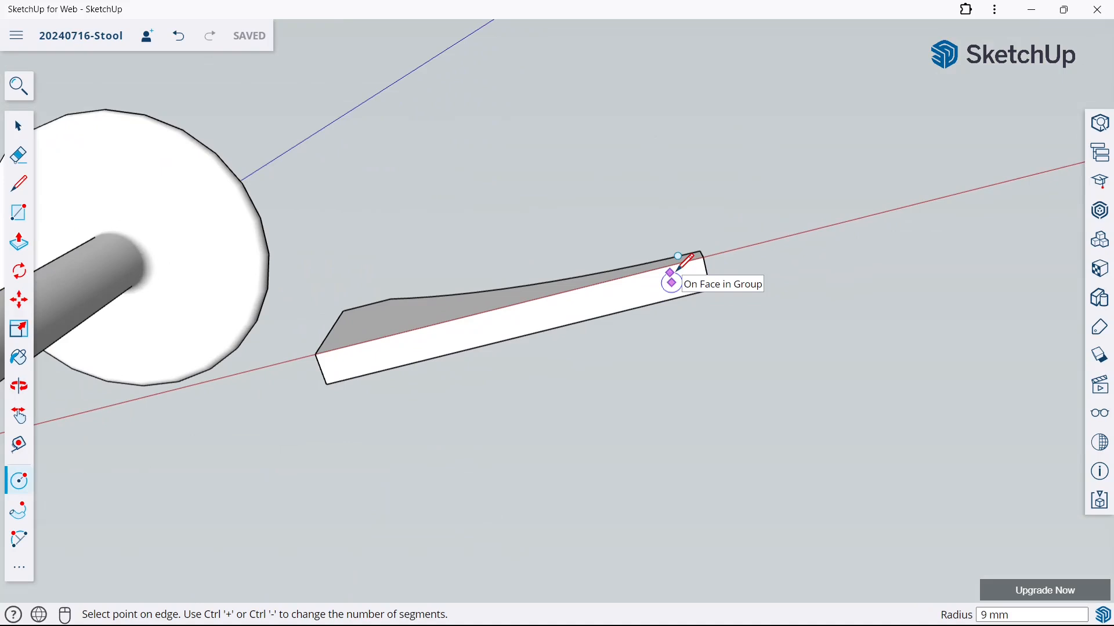
{"action": "type", "text": "12"}
{"action": "key", "text": "Return"}
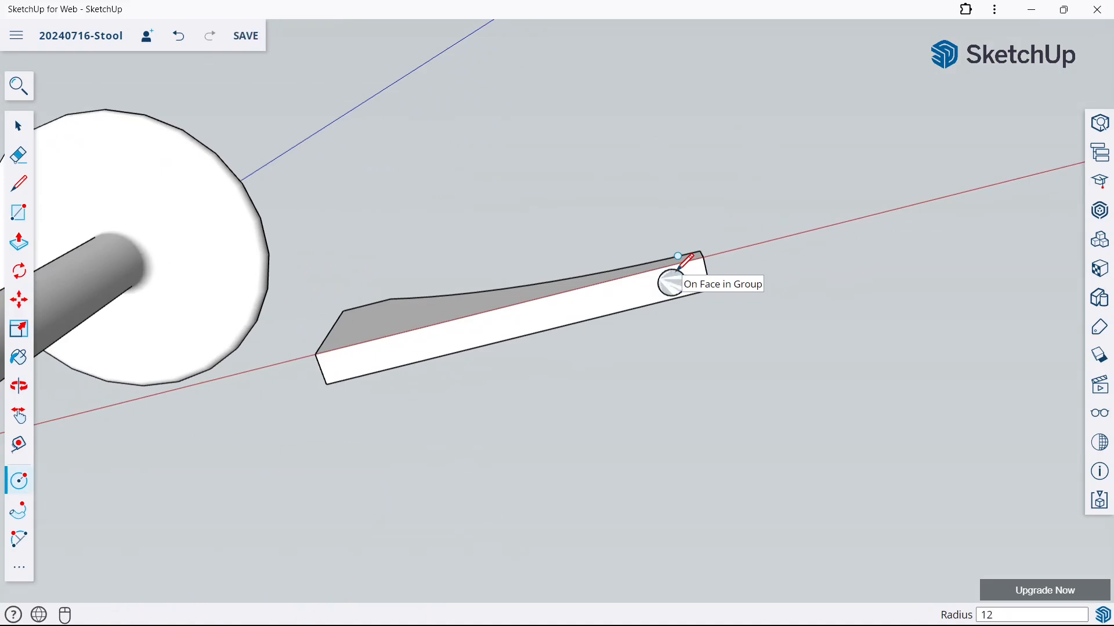
Extrude the circle under the leg 20 mm downward with Push/Pull to form a short cylinder
{"action": "left_click", "coordinate": [19, 241]}
{"action": "middle_click_drag", "start_coordinate": [795, 229], "coordinate": [732, 415]}
{"action": "left_click", "coordinate": [654, 301]}
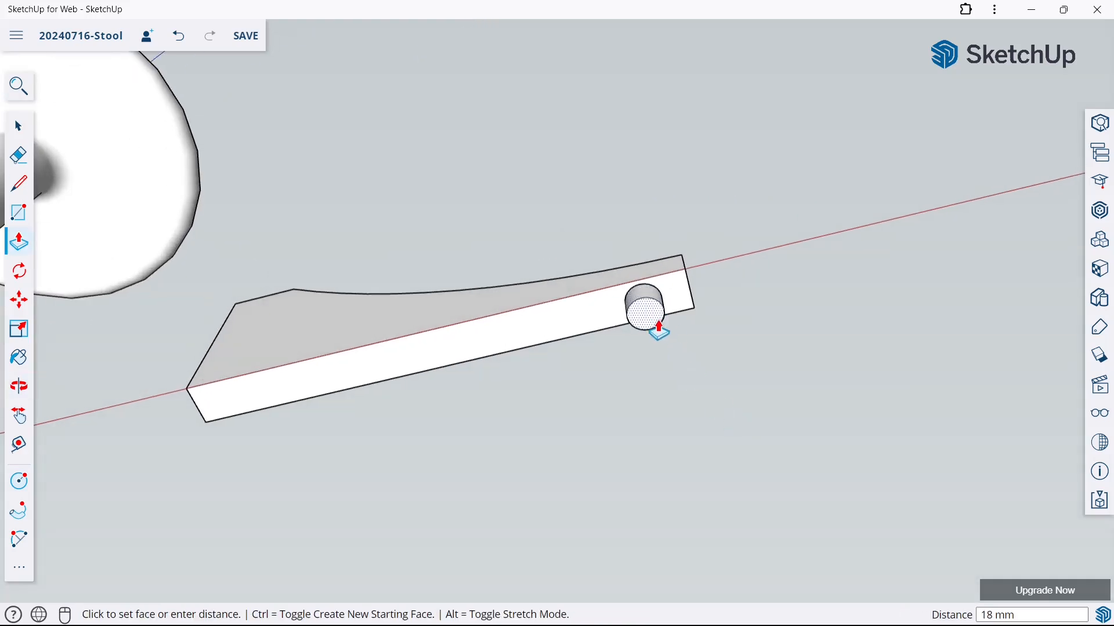
{"action": "left_click", "coordinate": [658, 328]}
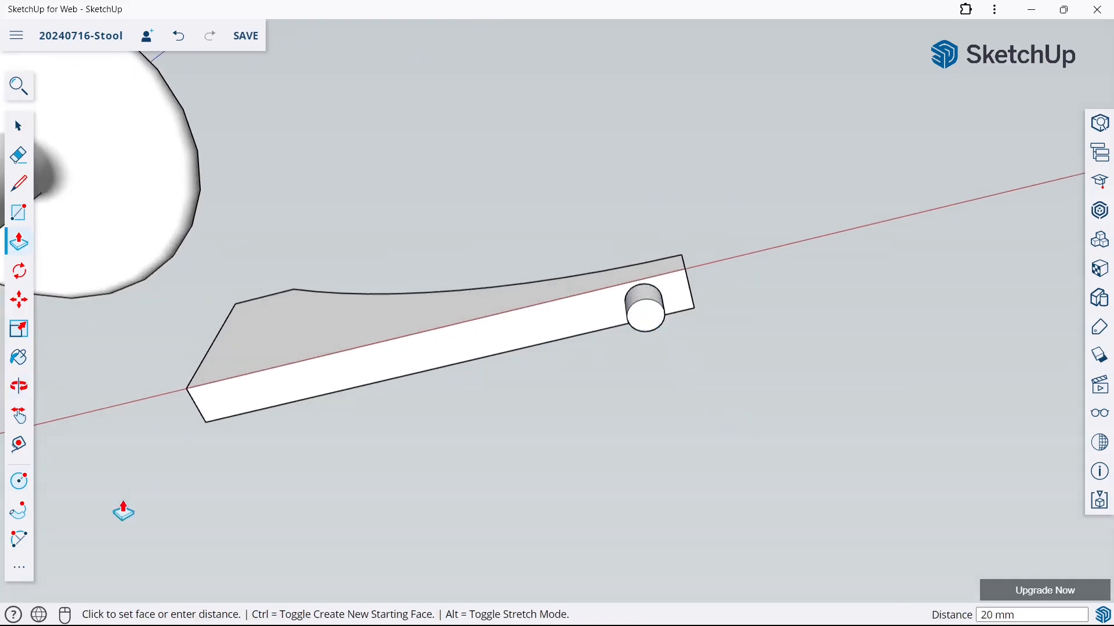
Draw a concentric circle with a 24 mm radius on the underside of the short cylinder beneath the leg
{"action": "left_click", "coordinate": [19, 481]}
{"action": "scroll", "coordinate": [651, 283], "scroll_direction": "up", "scroll_amount": 3}
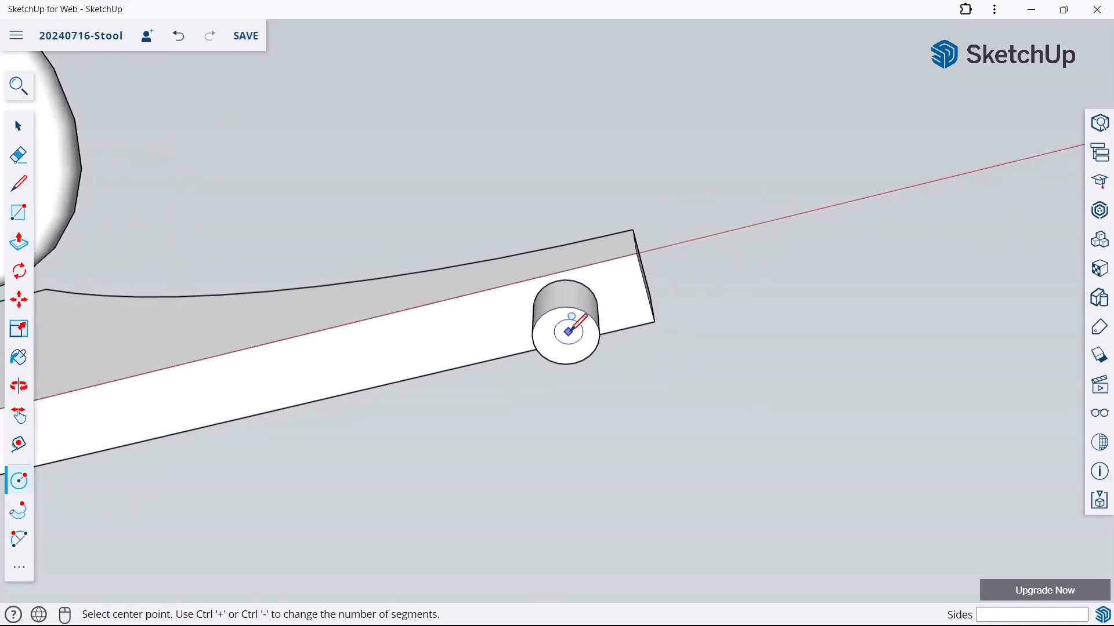
{"action": "middle_click_drag", "start_coordinate": [568, 322], "coordinate": [567, 318]}
{"action": "scroll", "coordinate": [567, 318], "scroll_direction": "up", "scroll_amount": 2}
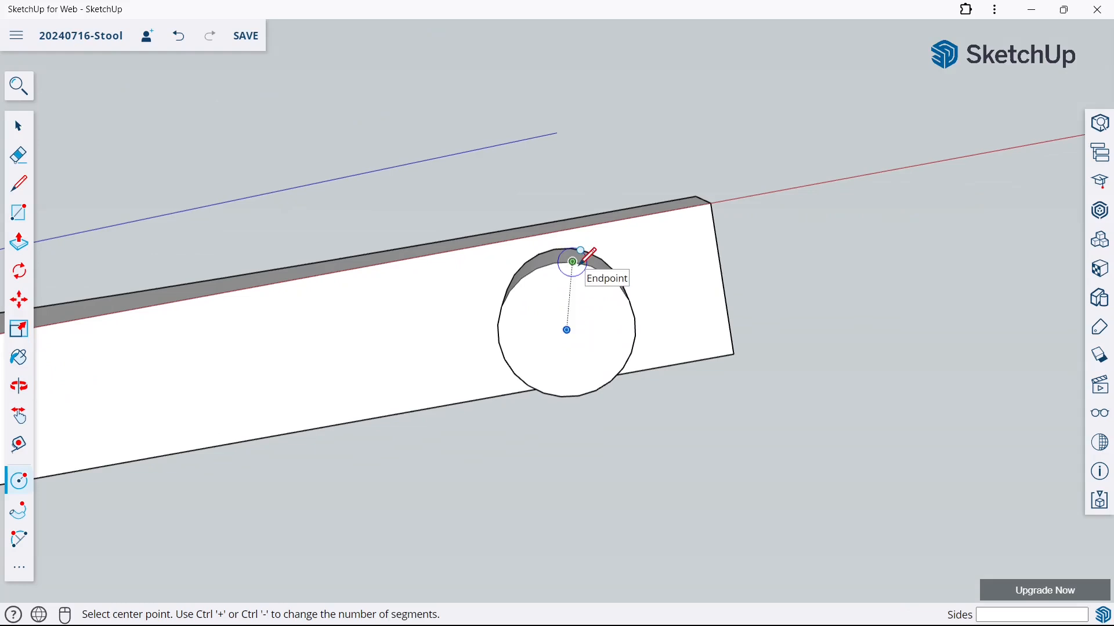
{"action": "left_click", "coordinate": [567, 329]}
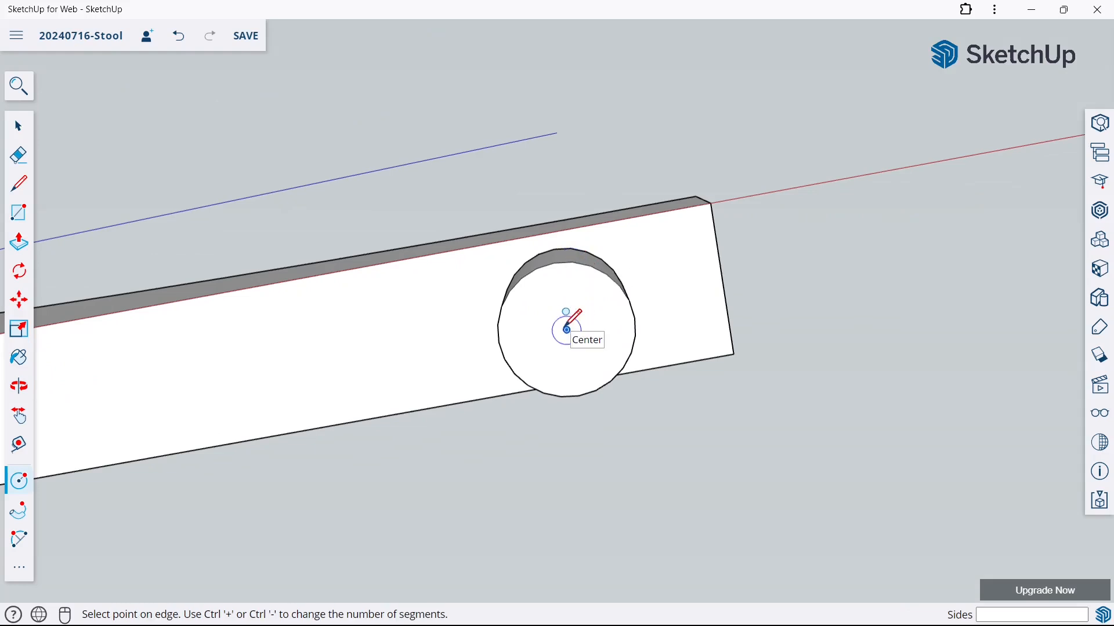
{"action": "left_click", "coordinate": [602, 192]}
{"action": "scroll", "coordinate": [638, 152], "scroll_direction": "down", "scroll_amount": 2}
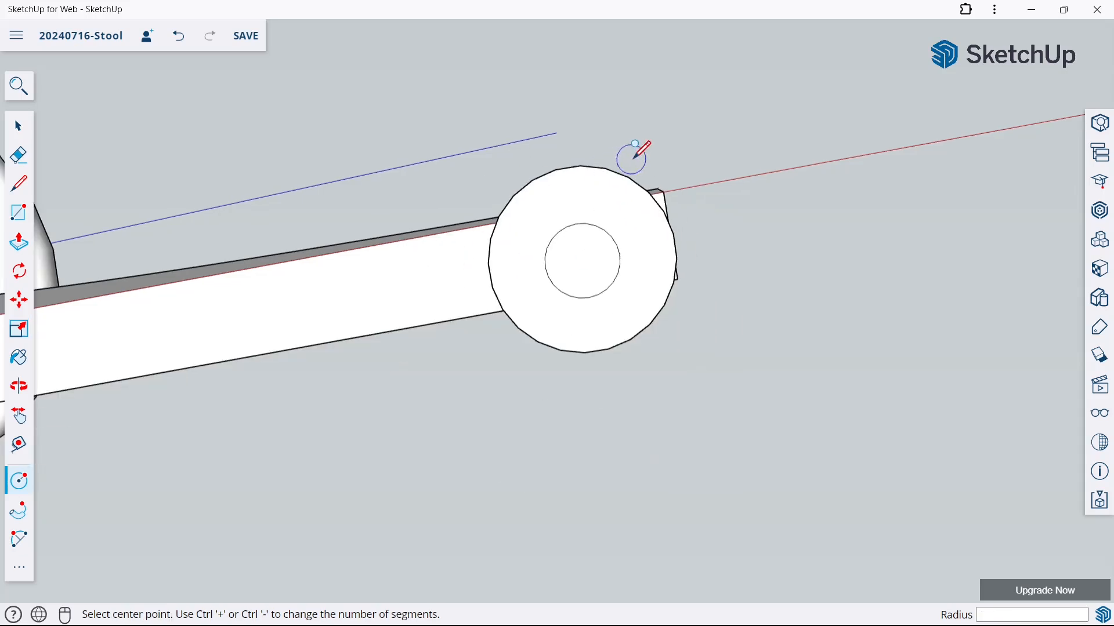
Push/Pull the inner circle 12 mm downward and extrude the surrounding ring to the same depth to form the foot pad
{"action": "left_click", "coordinate": [19, 242]}
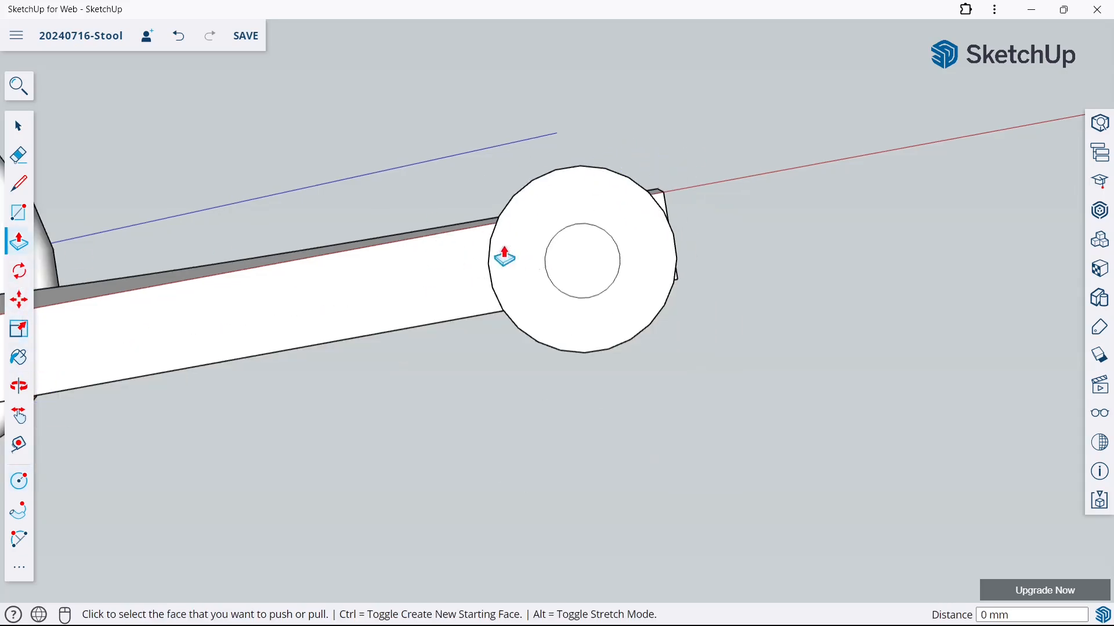
{"action": "middle_click_drag", "start_coordinate": [499, 253], "coordinate": [545, 331]}
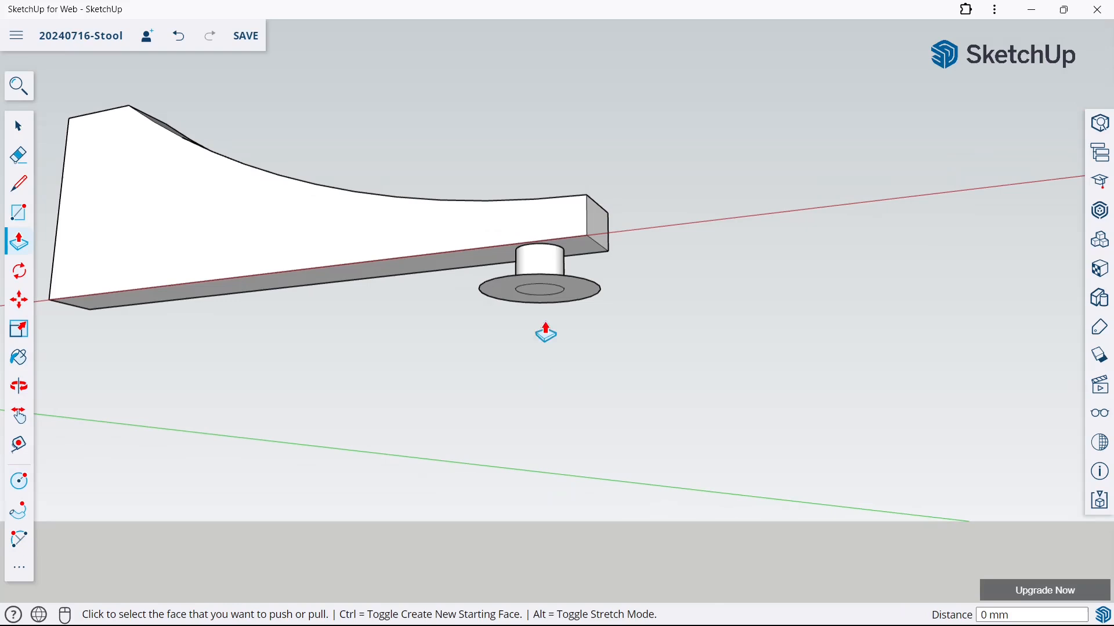
{"action": "left_click", "coordinate": [547, 293]}
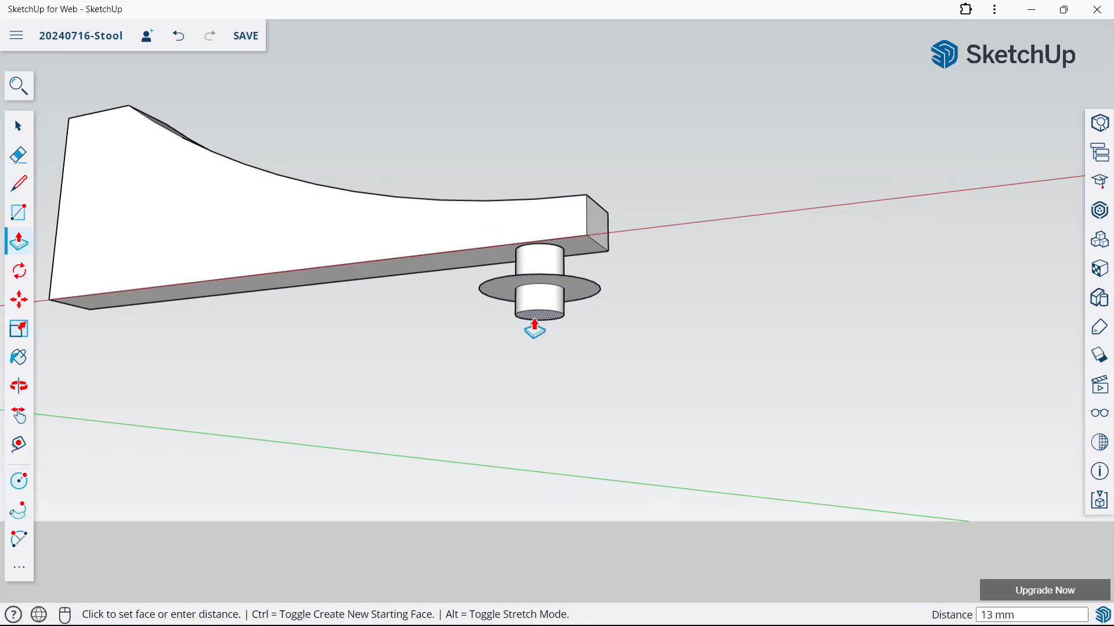
{"action": "key", "text": "Return"}
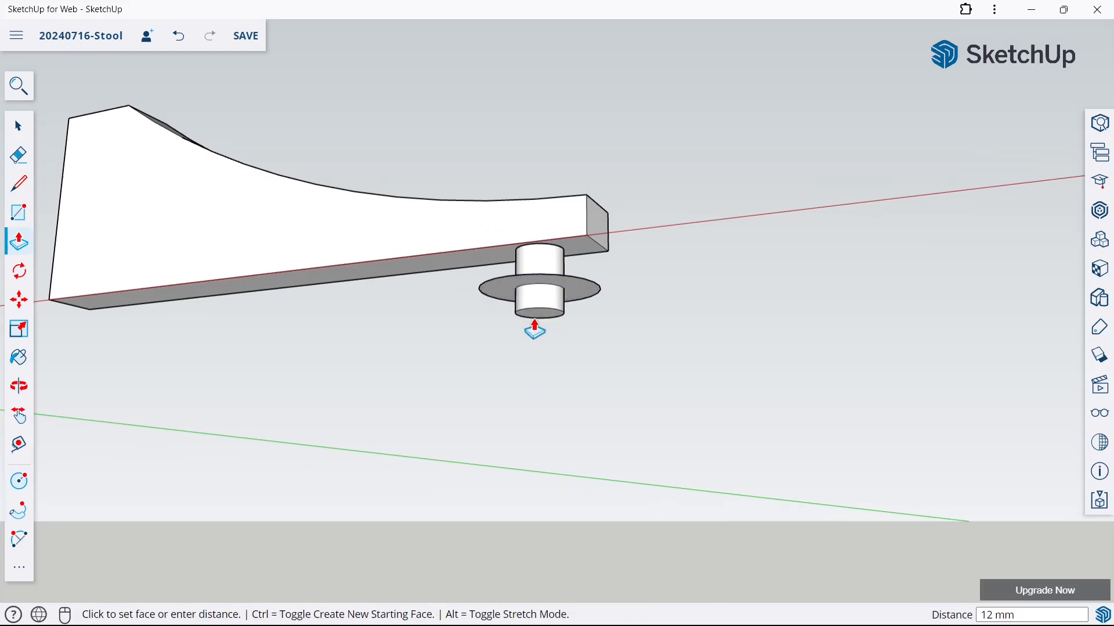
{"action": "left_click", "coordinate": [566, 288]}
{"action": "left_click", "coordinate": [548, 316]}
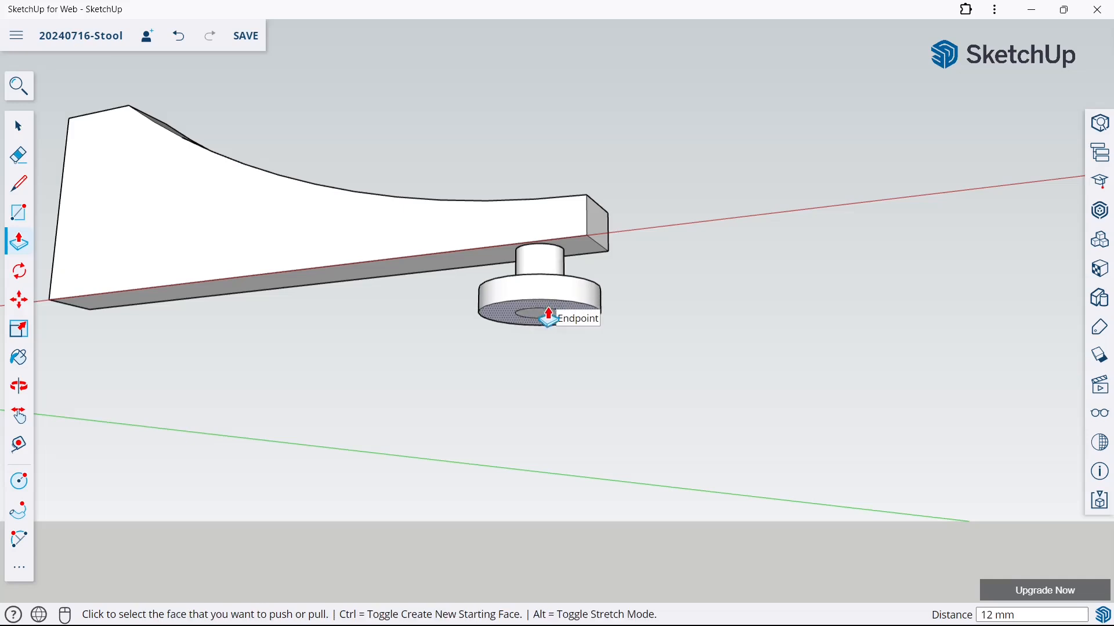
Erase the leftover inner circle edge on the underside of the foot pad
{"action": "key", "text": "e"}
{"action": "scroll", "coordinate": [537, 298], "scroll_direction": "up", "scroll_amount": 4}
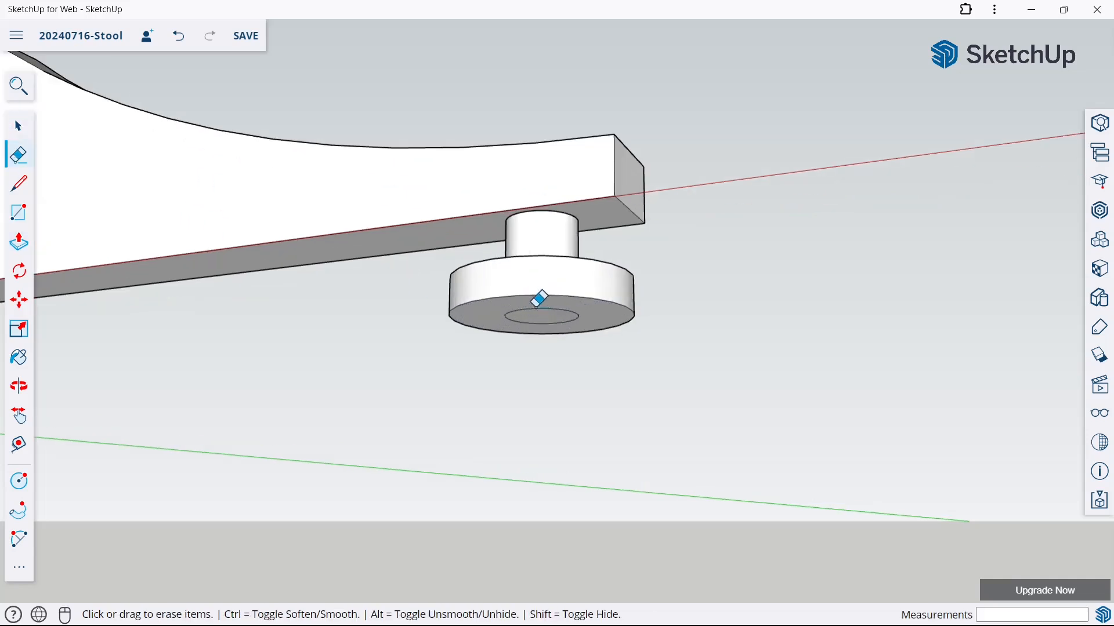
{"action": "left_click", "coordinate": [531, 297]}
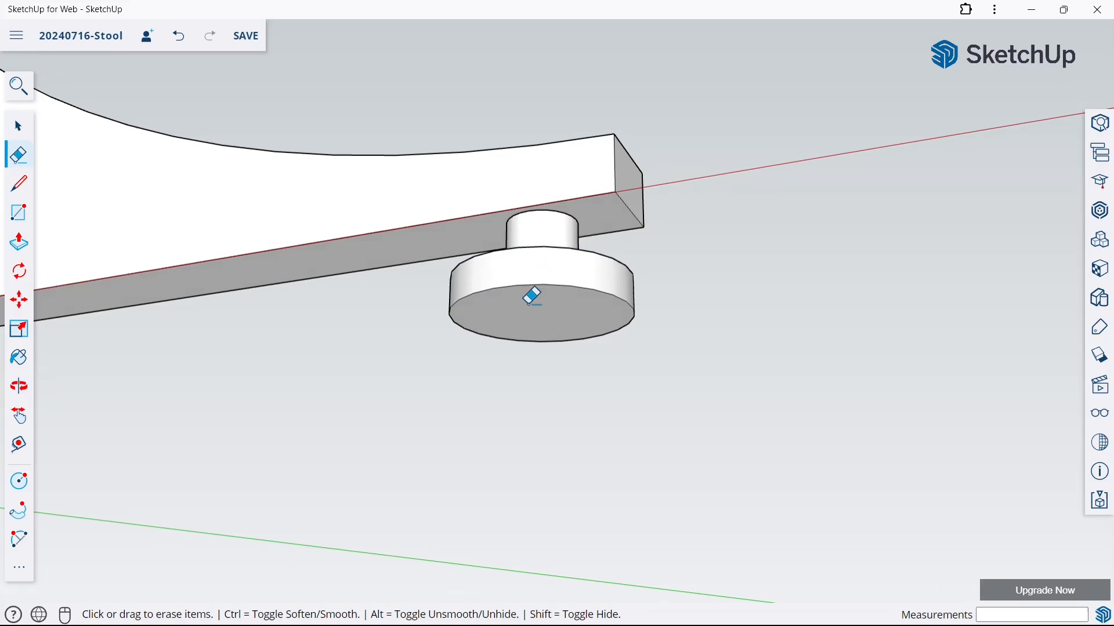
Select the leg together with its round foot and make them one group
{"action": "left_click", "coordinate": [18, 126]}
{"action": "scroll", "coordinate": [432, 225], "scroll_direction": "down", "scroll_amount": 3}
{"action": "middle_click_drag", "start_coordinate": [431, 225], "coordinate": [596, 358]}
{"action": "scroll", "coordinate": [597, 358], "scroll_direction": "down", "scroll_amount": 4}
{"action": "left_click_drag", "start_coordinate": [326, 133], "coordinate": [677, 384]}
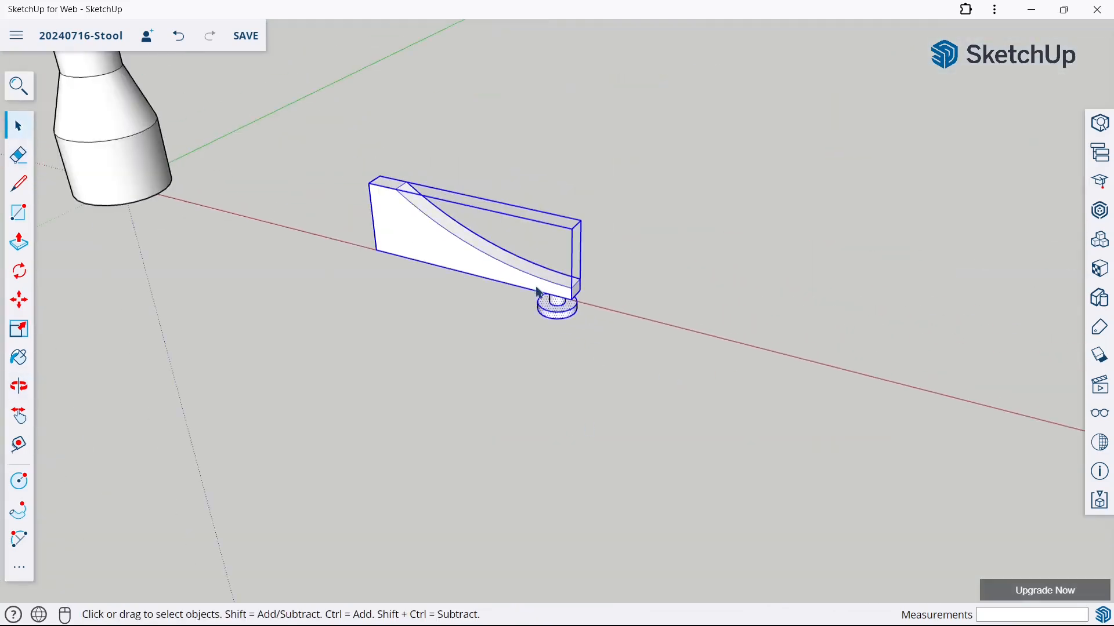
{"action": "right_click", "coordinate": [533, 281]}
{"action": "left_click", "coordinate": [590, 423]}
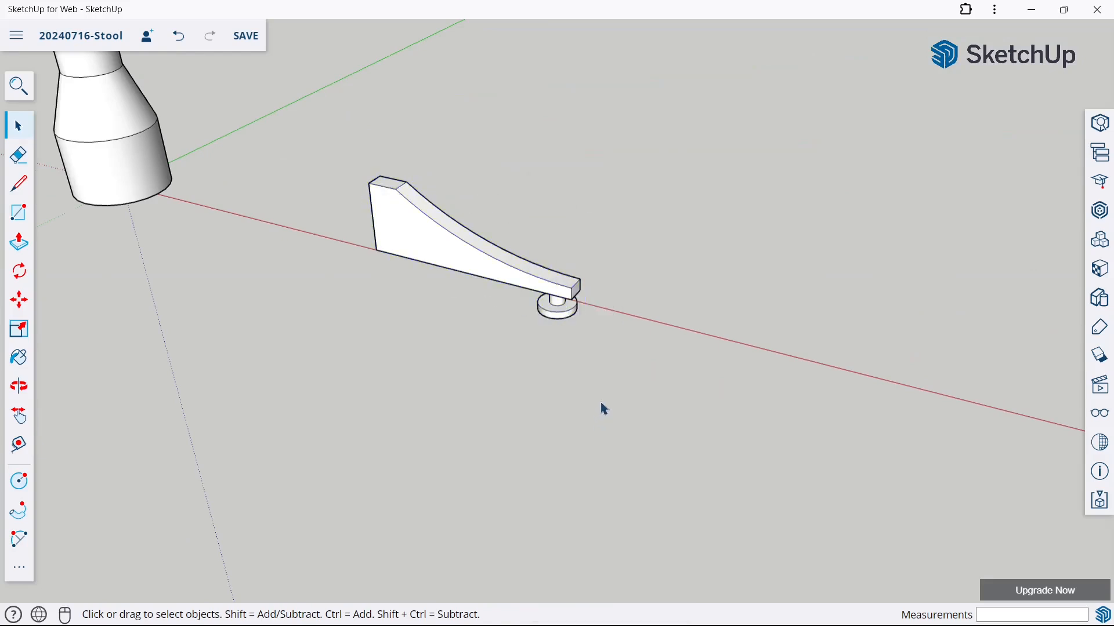
Save the stool model with its grouped leg and foot
{"action": "scroll", "coordinate": [602, 406], "scroll_direction": "down", "scroll_amount": 5}
{"action": "scroll", "coordinate": [455, 106], "scroll_direction": "up", "scroll_amount": 2}
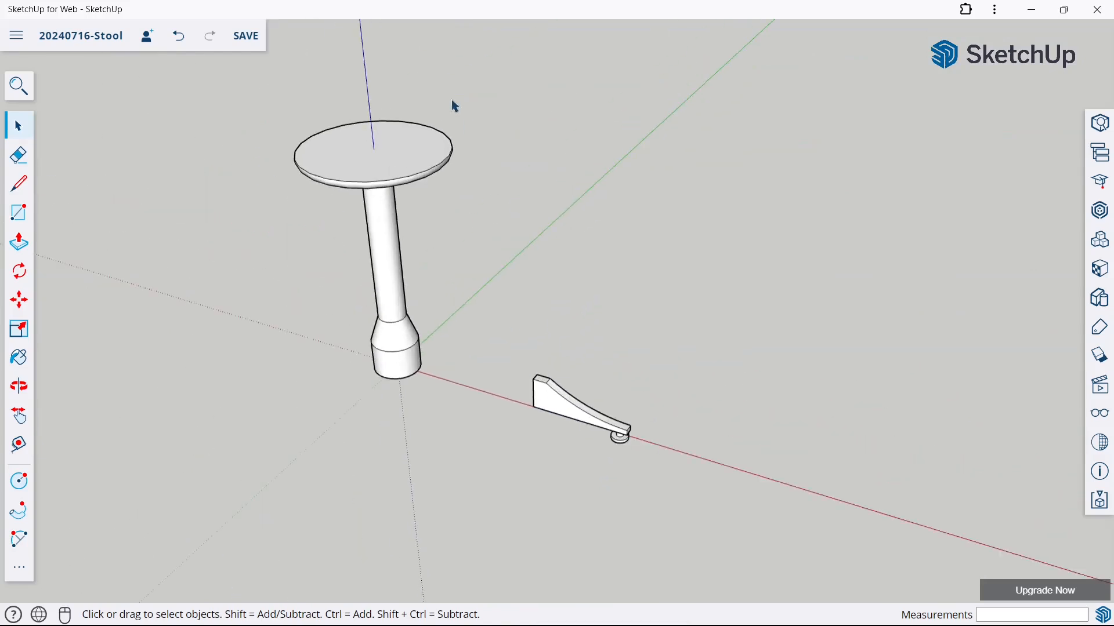
{"action": "key", "text": "ctrl+s"}
Move the leg group by the lower corner of its thick end until it meets the base of the post
{"action": "left_click", "coordinate": [18, 300]}
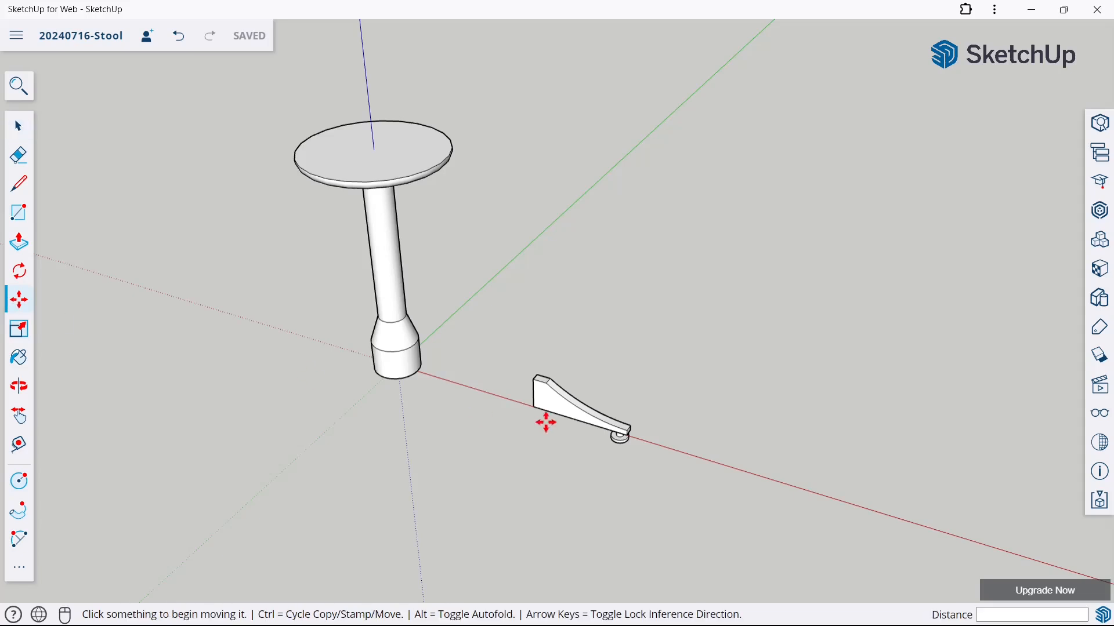
{"action": "scroll", "coordinate": [545, 420], "scroll_direction": "up", "scroll_amount": 3}
{"action": "left_click", "coordinate": [524, 398]}
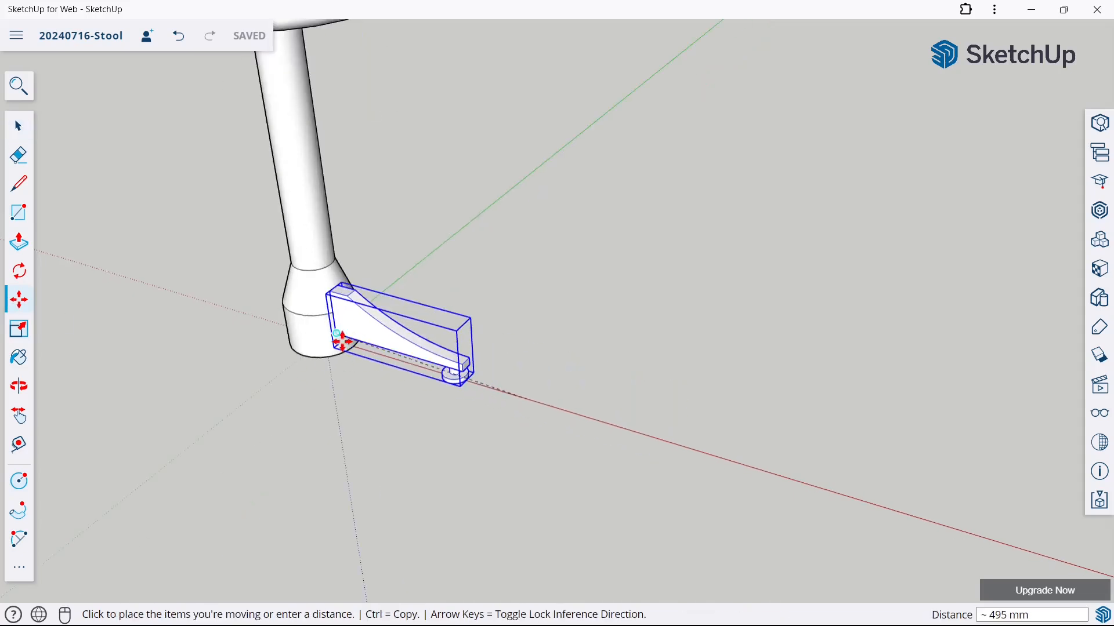
{"action": "left_click", "coordinate": [349, 352]}
{"action": "middle_click_drag", "start_coordinate": [479, 342], "coordinate": [746, 301]}
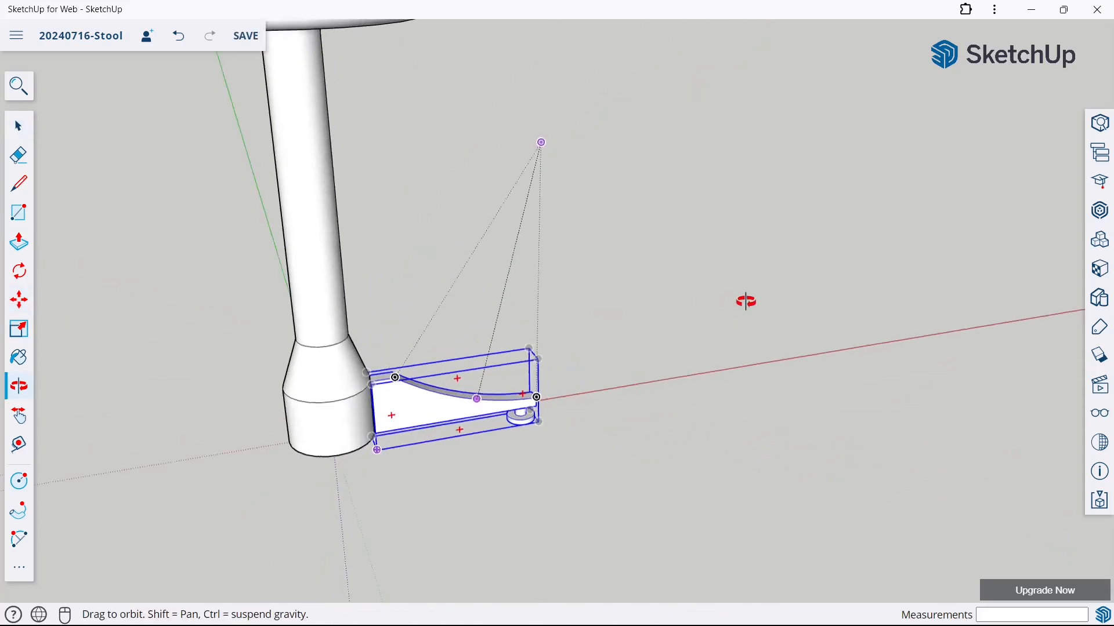
{"action": "middle_click_drag", "start_coordinate": [522, 385], "coordinate": [317, 388]}
{"action": "scroll", "coordinate": [561, 322], "scroll_direction": "up", "scroll_amount": 3}
{"action": "scroll", "coordinate": [458, 348], "scroll_direction": "up", "scroll_amount": 2}
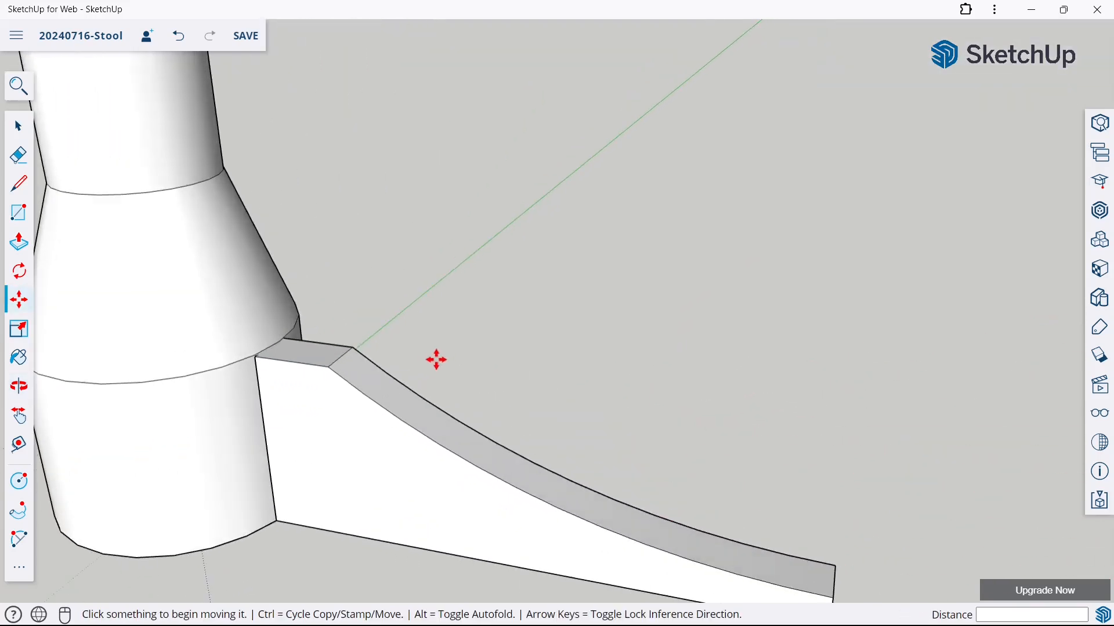
{"action": "scroll", "coordinate": [497, 298], "scroll_direction": "down", "scroll_amount": 5}
{"action": "middle_click_drag", "start_coordinate": [497, 298], "coordinate": [576, 384]}
{"action": "scroll", "coordinate": [576, 384], "scroll_direction": "down", "scroll_amount": 5}
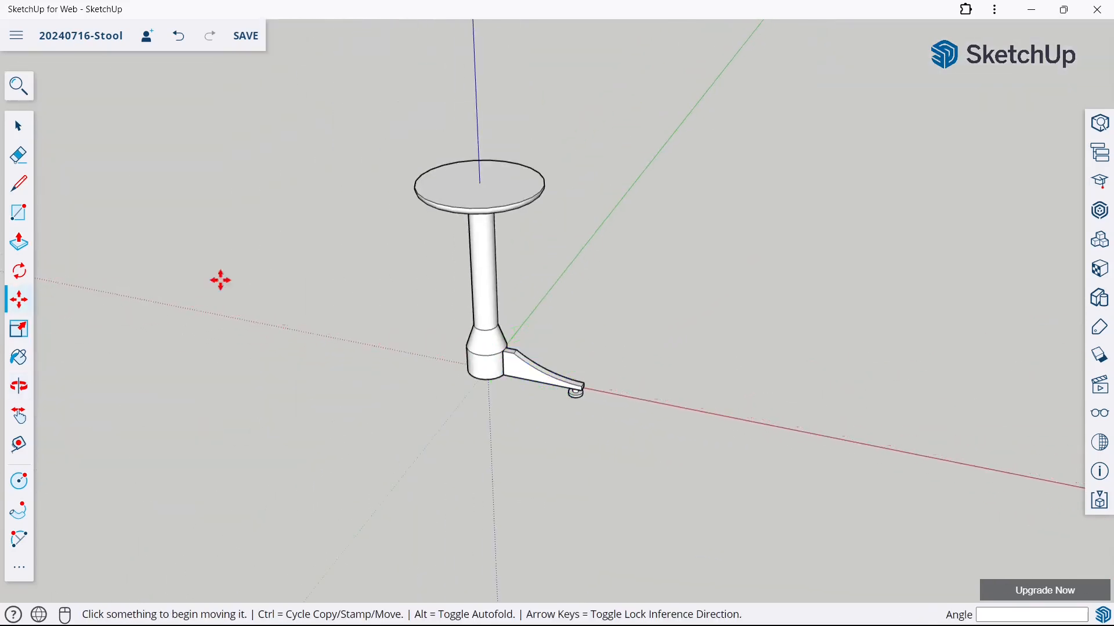
Copy the leg group 662 mm along the red axis to the opposite side of the post
{"action": "left_click", "coordinate": [9, 133]}
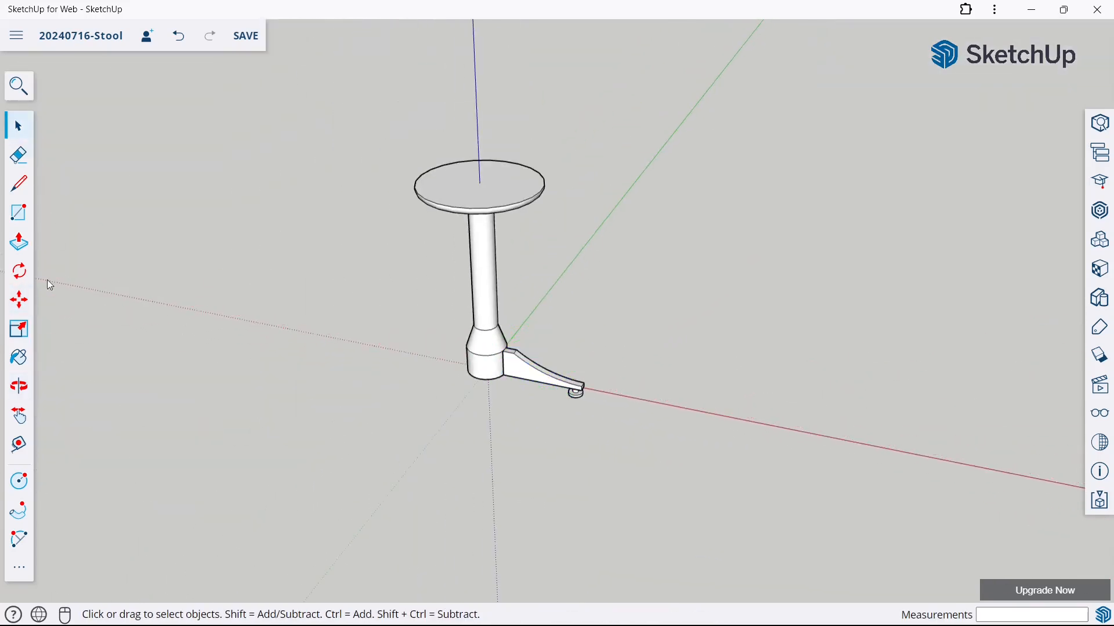
{"action": "left_click", "coordinate": [26, 310]}
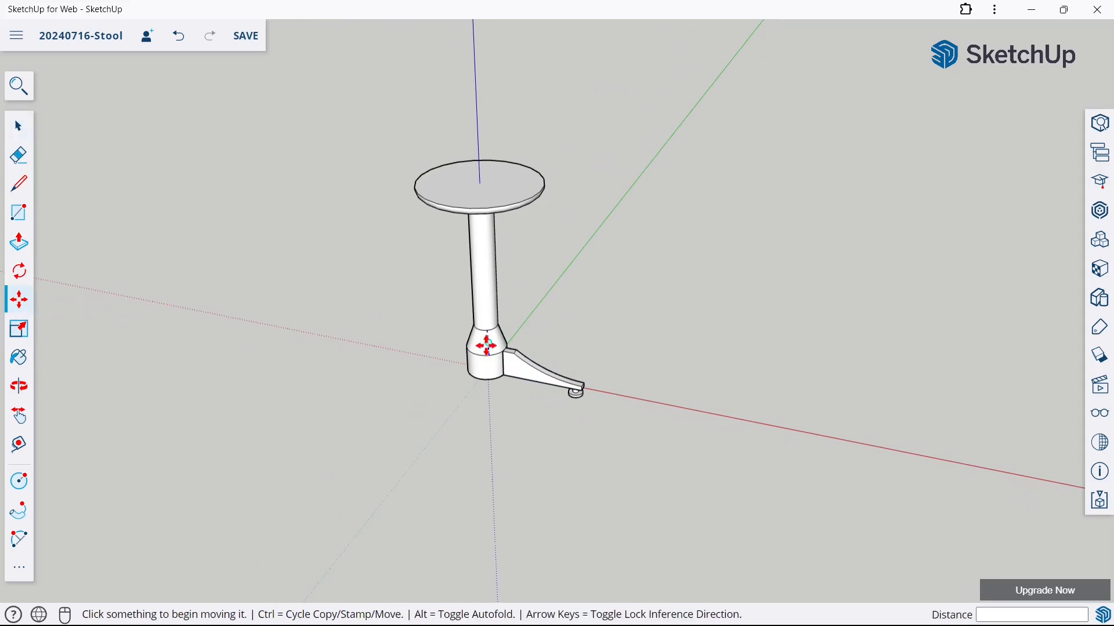
{"action": "left_click", "coordinate": [502, 382]}
{"action": "key", "text": "ctrl"}
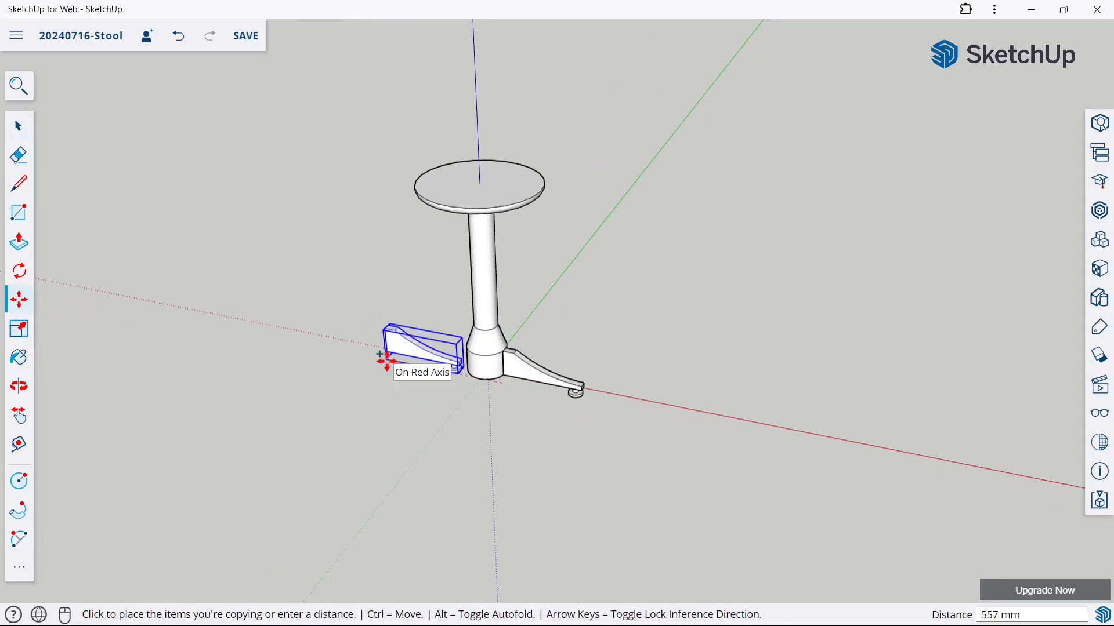
{"action": "left_click", "coordinate": [363, 351]}
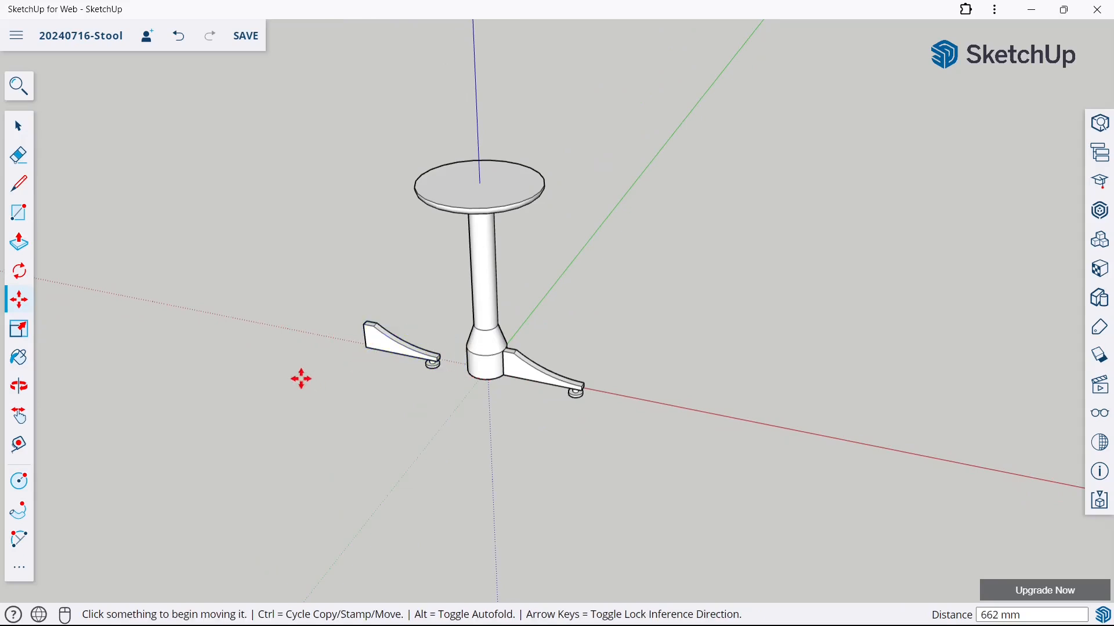
Flip the copied leg about its red plane so its thick end faces the post
{"action": "left_click", "coordinate": [26, 562]}
{"action": "left_click", "coordinate": [166, 326]}
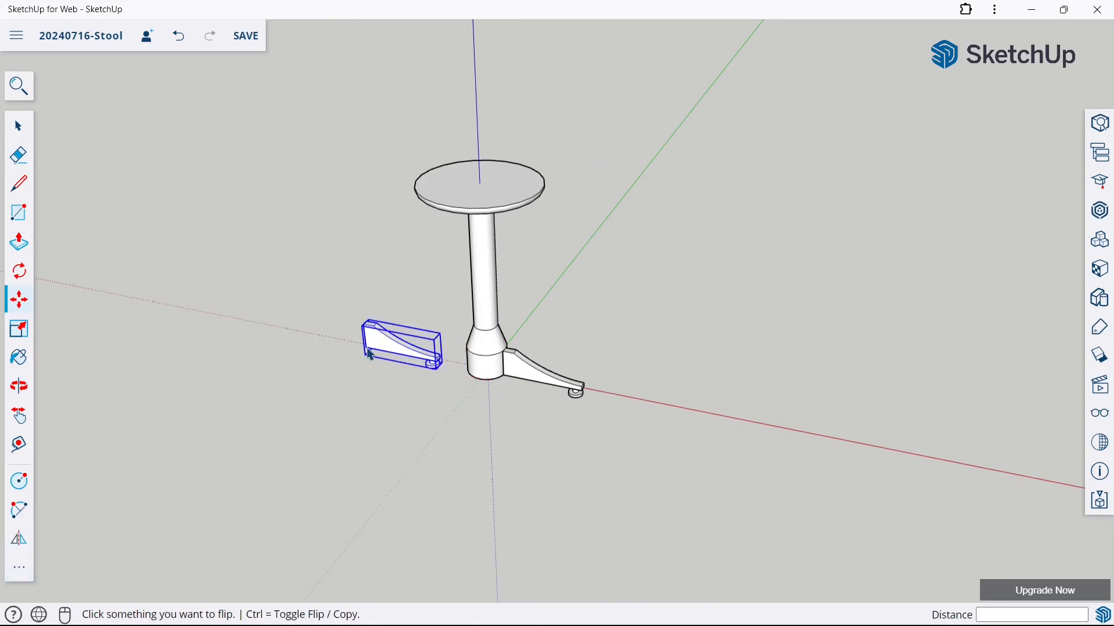
{"action": "left_click", "coordinate": [378, 358]}
{"action": "left_click", "coordinate": [394, 320]}
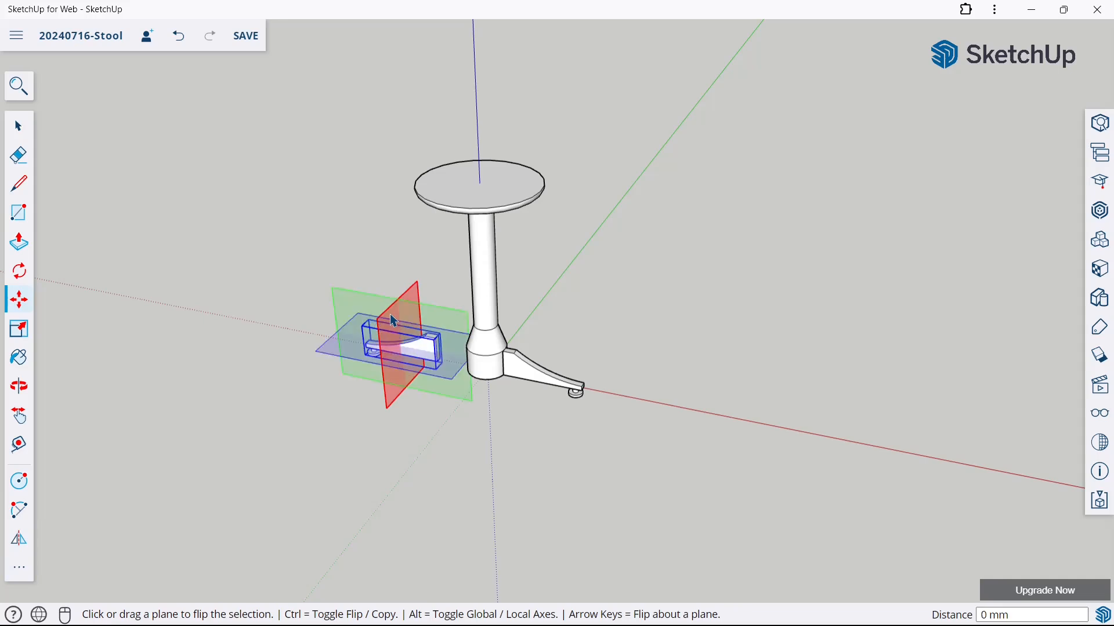
{"action": "left_click", "coordinate": [21, 135]}
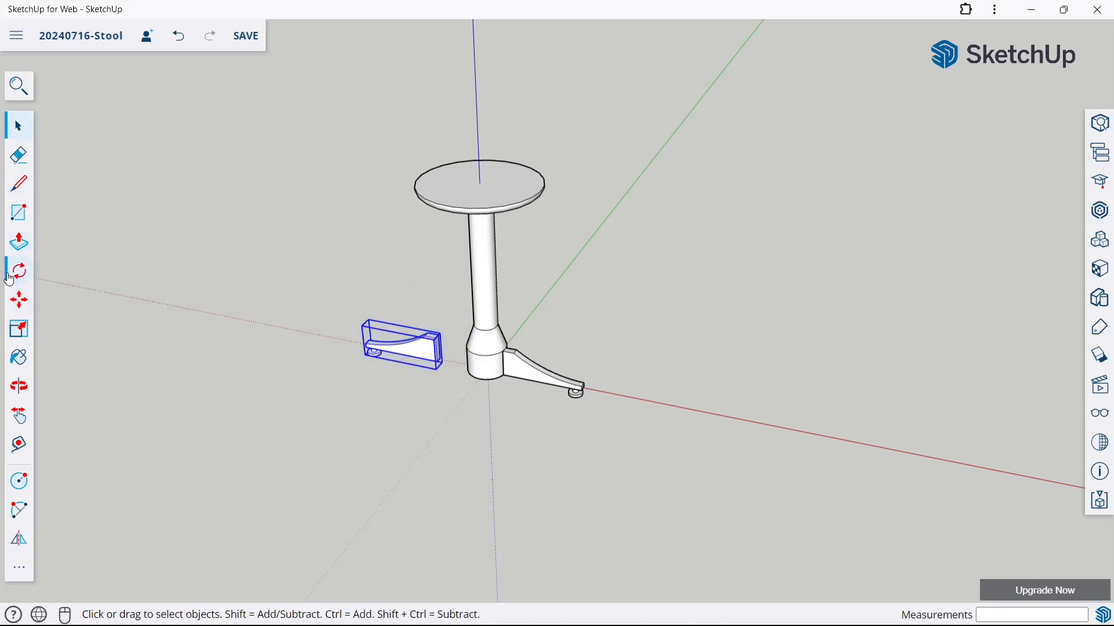
Move the flipped leg about 155 mm along the red axis so its thick end meets the post, and deselect it
{"action": "left_click", "coordinate": [21, 300]}
{"action": "middle_click_drag", "start_coordinate": [406, 388], "coordinate": [503, 339]}
{"action": "scroll", "coordinate": [505, 348], "scroll_direction": "up", "scroll_amount": 4}
{"action": "middle_click_drag", "start_coordinate": [504, 432], "coordinate": [464, 356]}
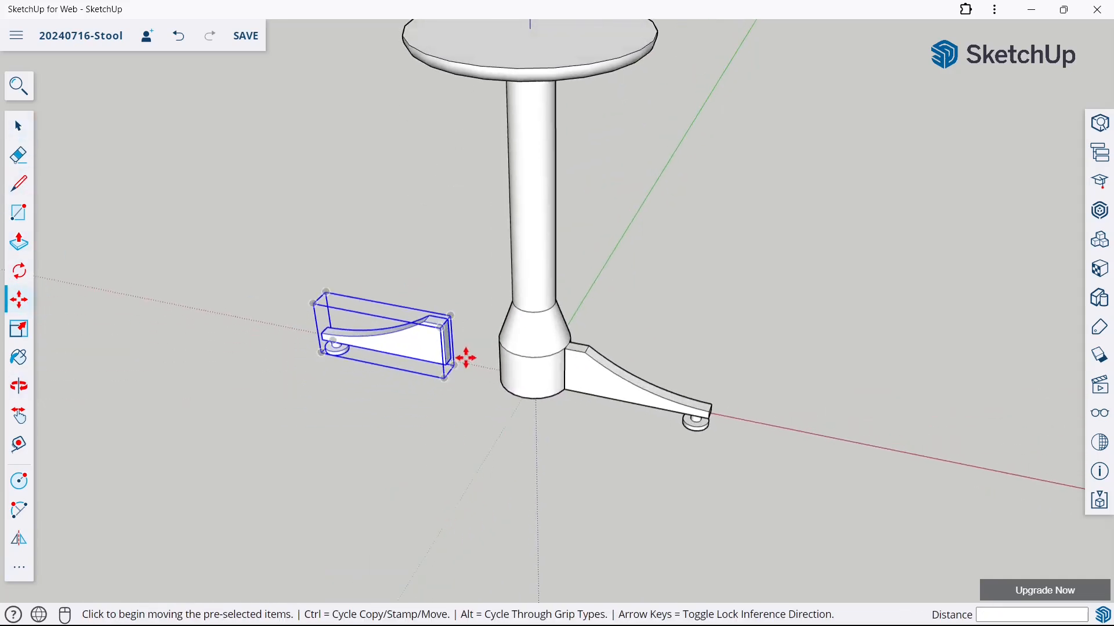
{"action": "scroll", "coordinate": [458, 363], "scroll_direction": "up", "scroll_amount": 3}
{"action": "left_click", "coordinate": [438, 383]}
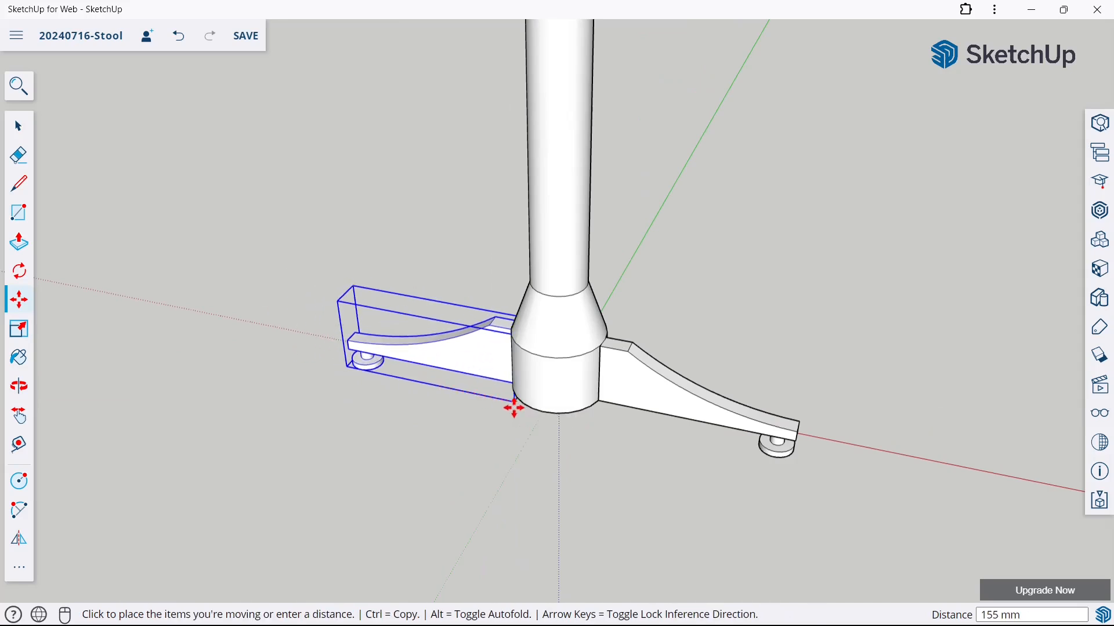
{"action": "left_click", "coordinate": [515, 410]}
{"action": "key", "text": "space"}
{"action": "left_click", "coordinate": [249, 191]}
{"action": "middle_click_drag", "start_coordinate": [249, 192], "coordinate": [678, 126]}
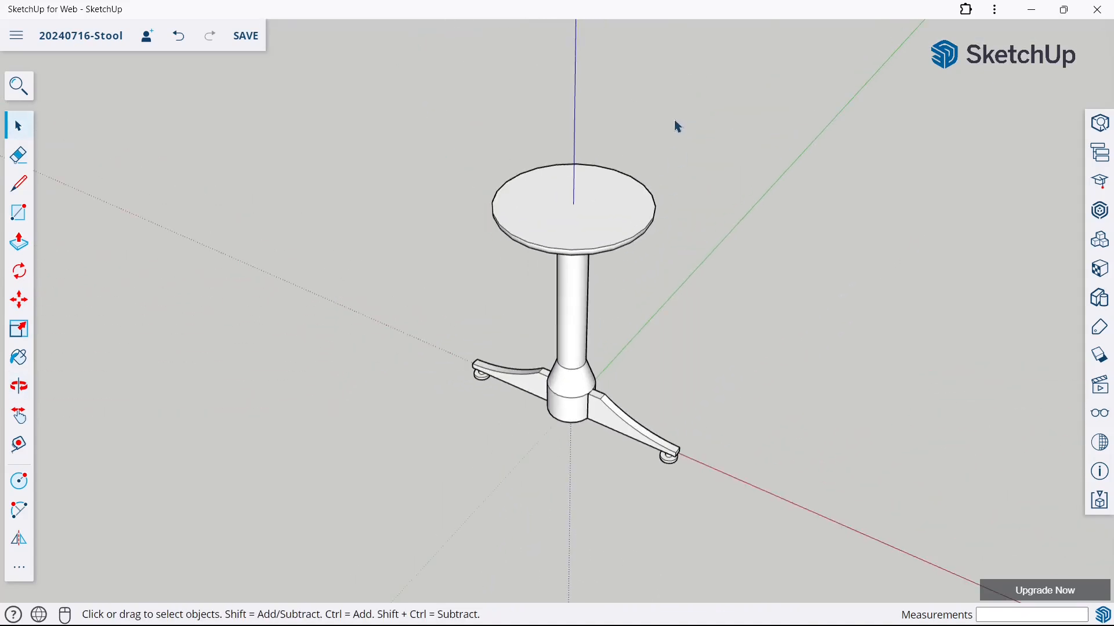
Copy the flipped leg 370 mm along the green axis, away from the post
{"action": "left_click", "coordinate": [21, 302]}
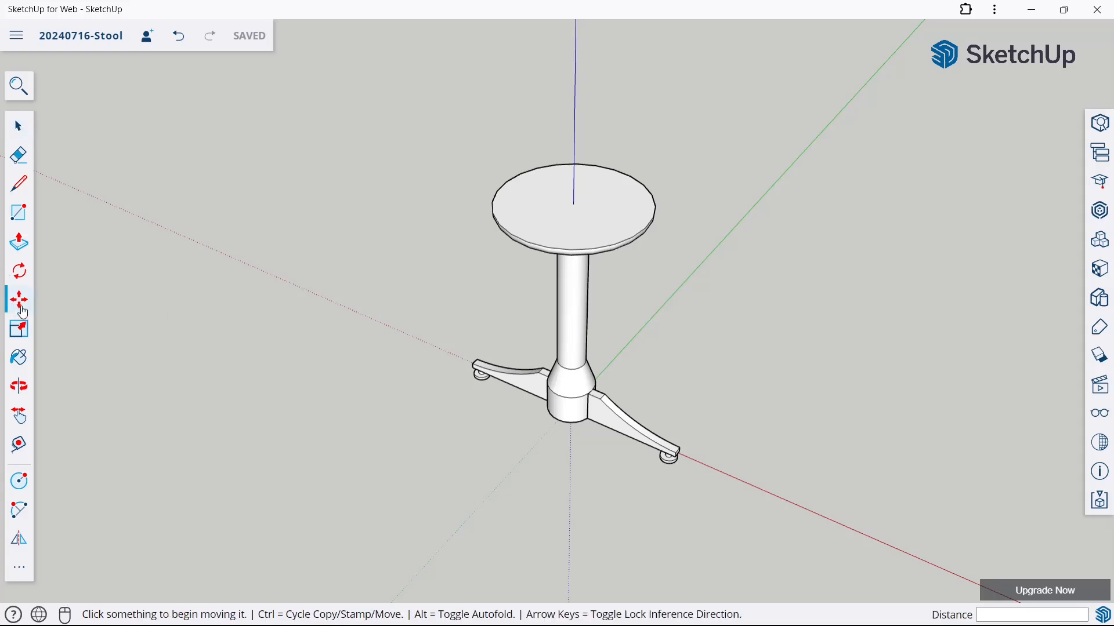
{"action": "left_click", "coordinate": [486, 385]}
{"action": "key", "text": "ctrl"}
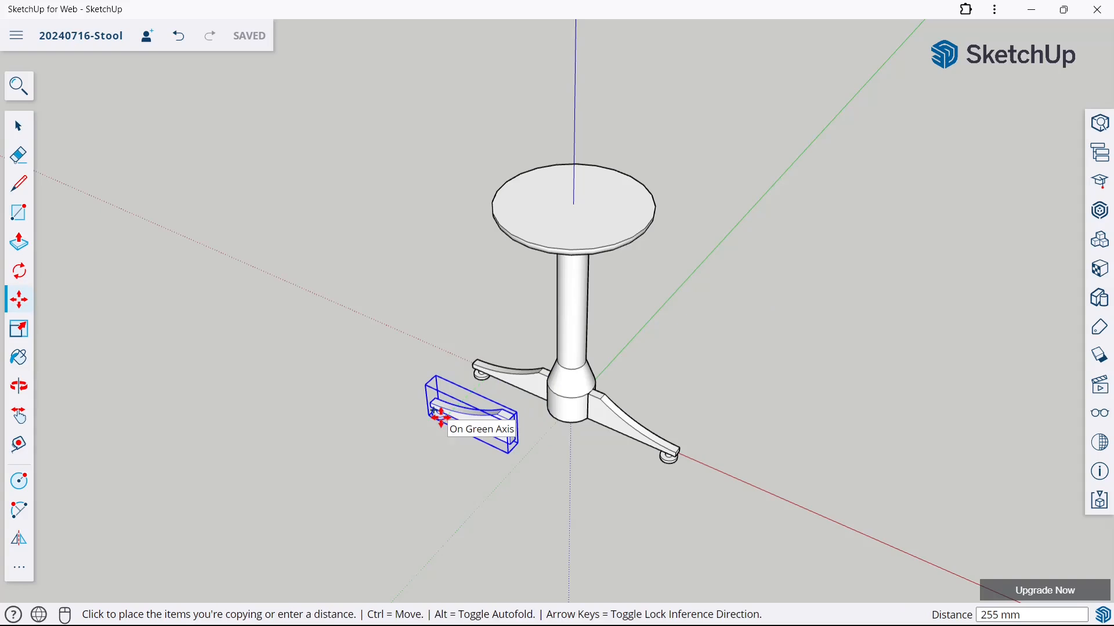
{"action": "left_click", "coordinate": [417, 427]}
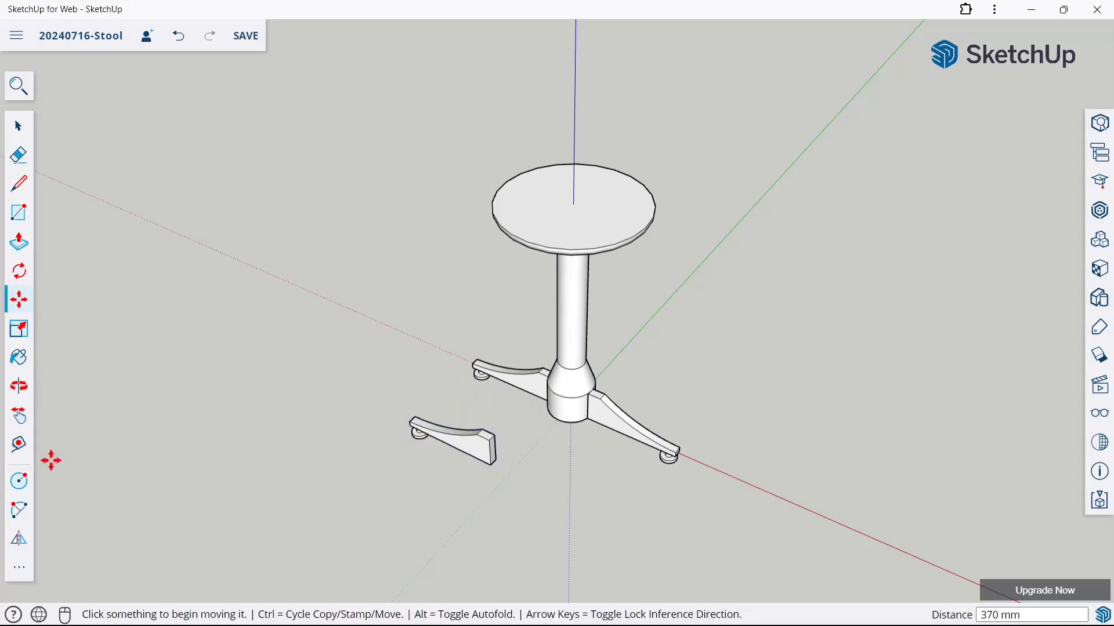
Rotate the separate copied leg 90 degrees about its thick end so it runs parallel to the green axis
{"action": "left_click", "coordinate": [27, 281]}
{"action": "scroll", "coordinate": [464, 444], "scroll_direction": "up", "scroll_amount": 5}
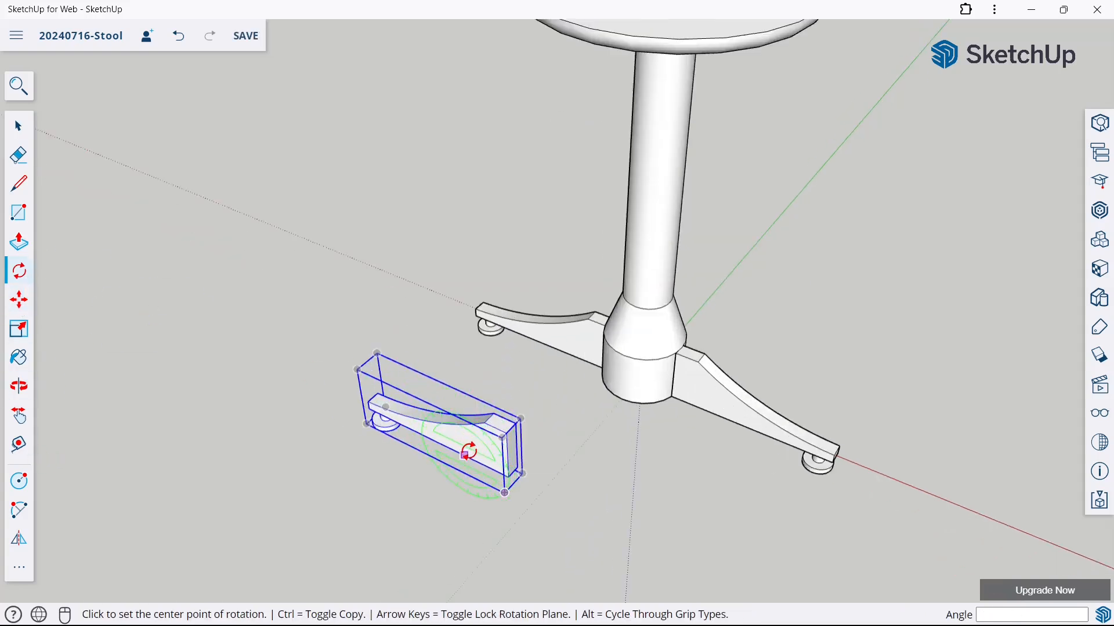
{"action": "left_click", "coordinate": [490, 414]}
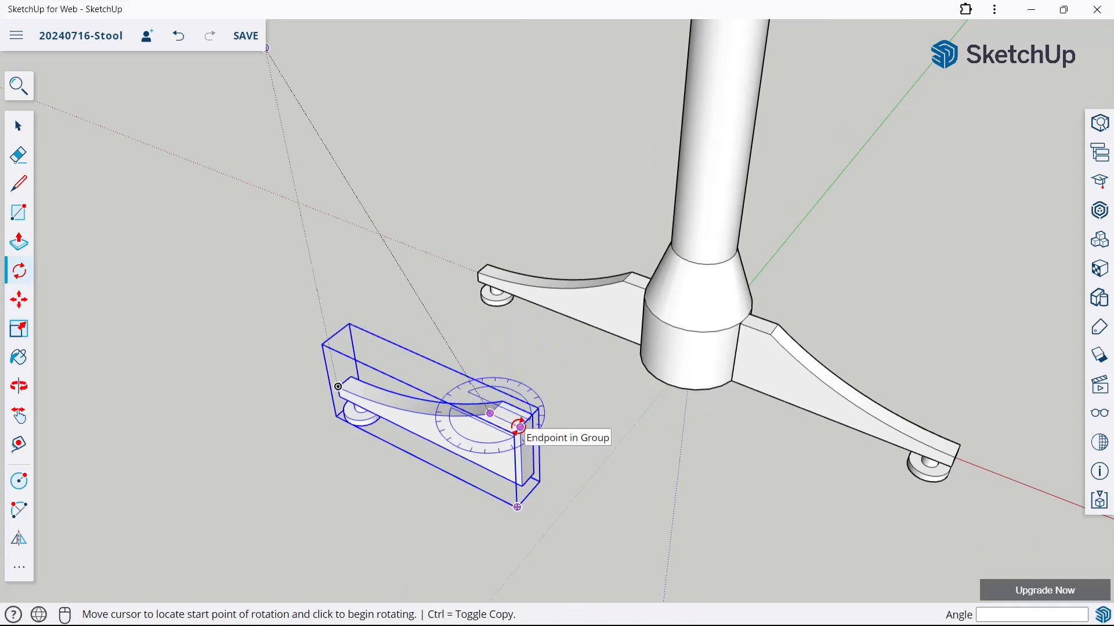
{"action": "left_click", "coordinate": [521, 433]}
{"action": "scroll", "coordinate": [522, 434], "scroll_direction": "down", "scroll_amount": 5}
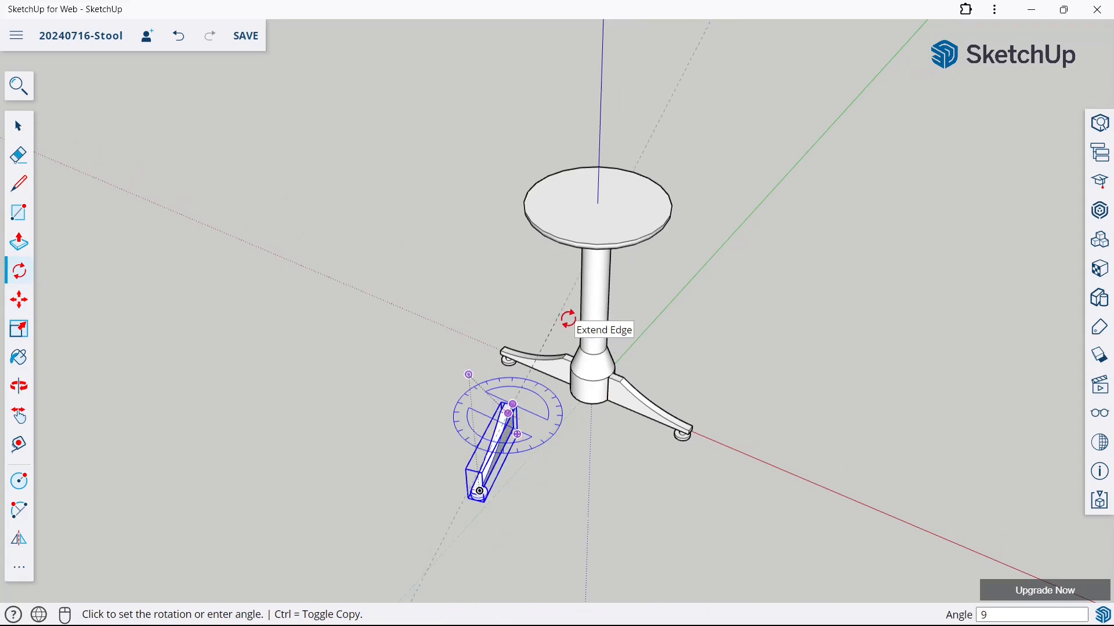
{"action": "key", "text": "Return"}
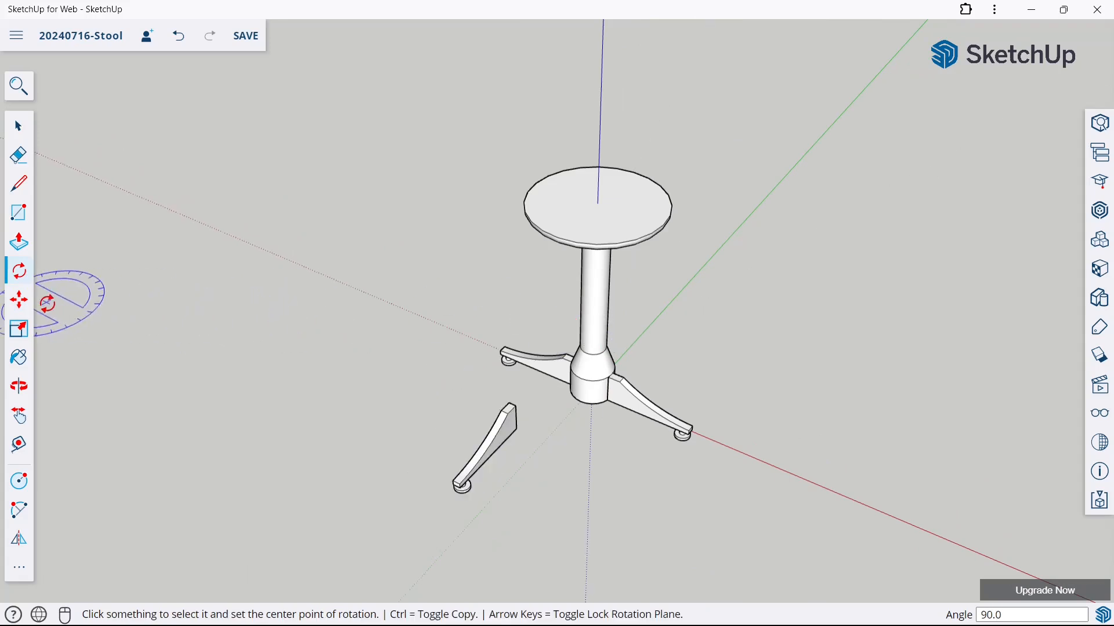
Move the rotated leg about 305 mm by its bottom corner so its thick end meets the post's base
{"action": "left_click", "coordinate": [15, 315]}
{"action": "middle_click_drag", "start_coordinate": [677, 468], "coordinate": [380, 355]}
{"action": "scroll", "coordinate": [627, 423], "scroll_direction": "up", "scroll_amount": 4}
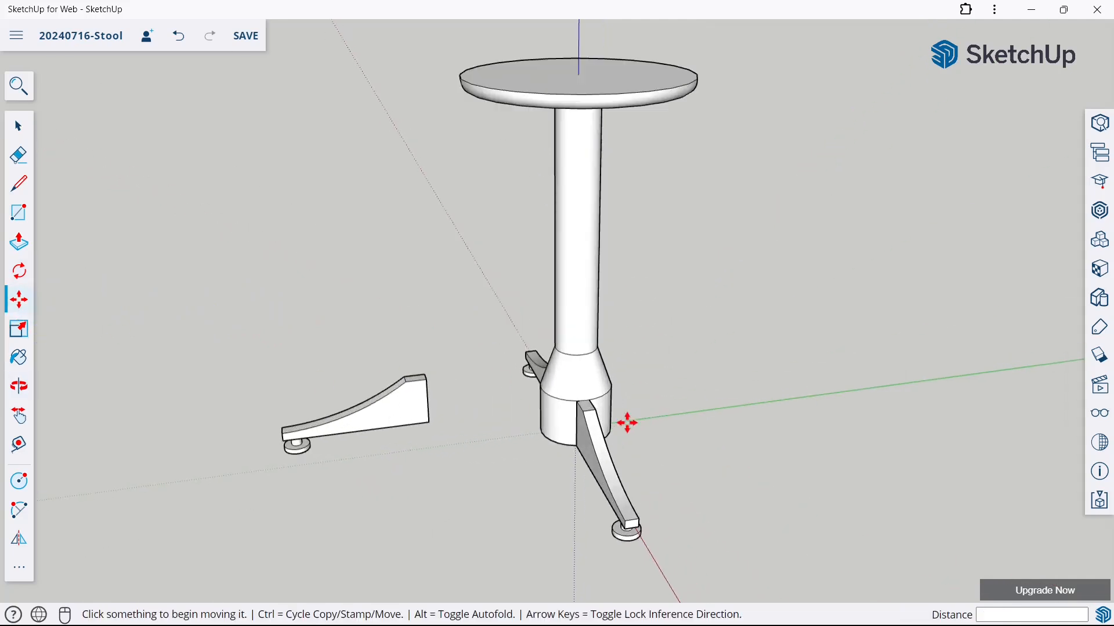
{"action": "middle_click_drag", "start_coordinate": [627, 422], "coordinate": [515, 419]}
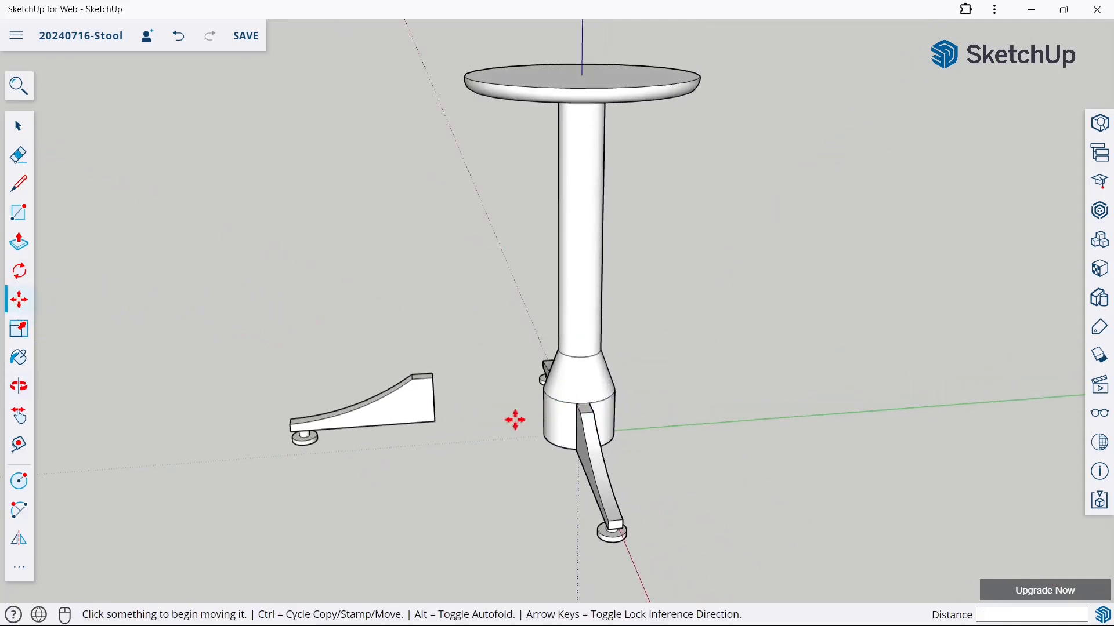
{"action": "left_click", "coordinate": [437, 432]}
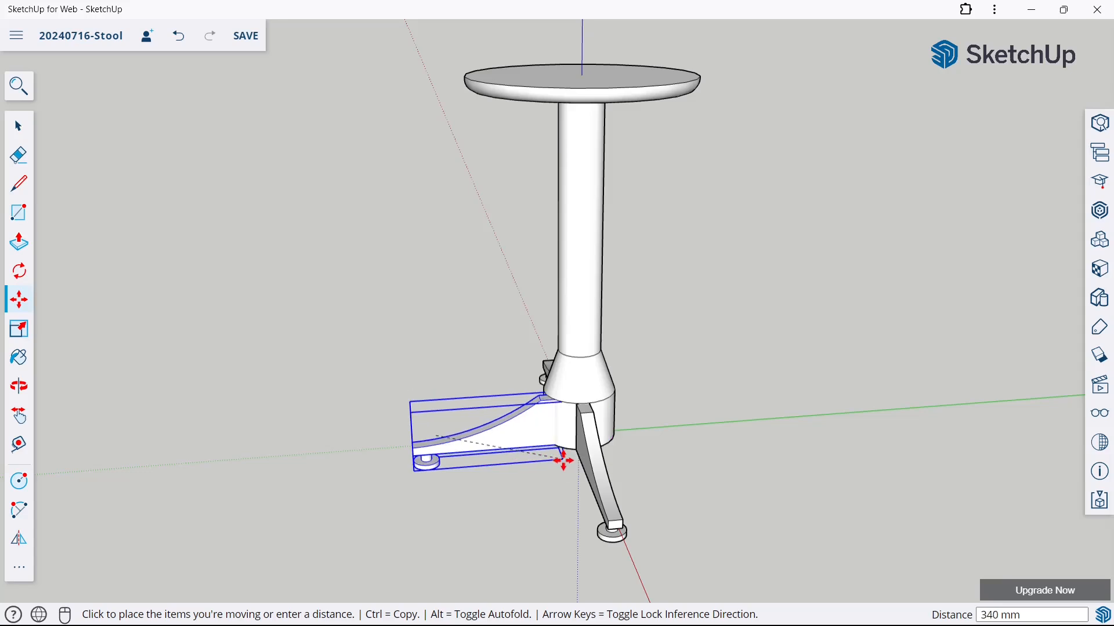
{"action": "scroll", "coordinate": [563, 458], "scroll_direction": "up", "scroll_amount": 3}
{"action": "left_click", "coordinate": [550, 449]}
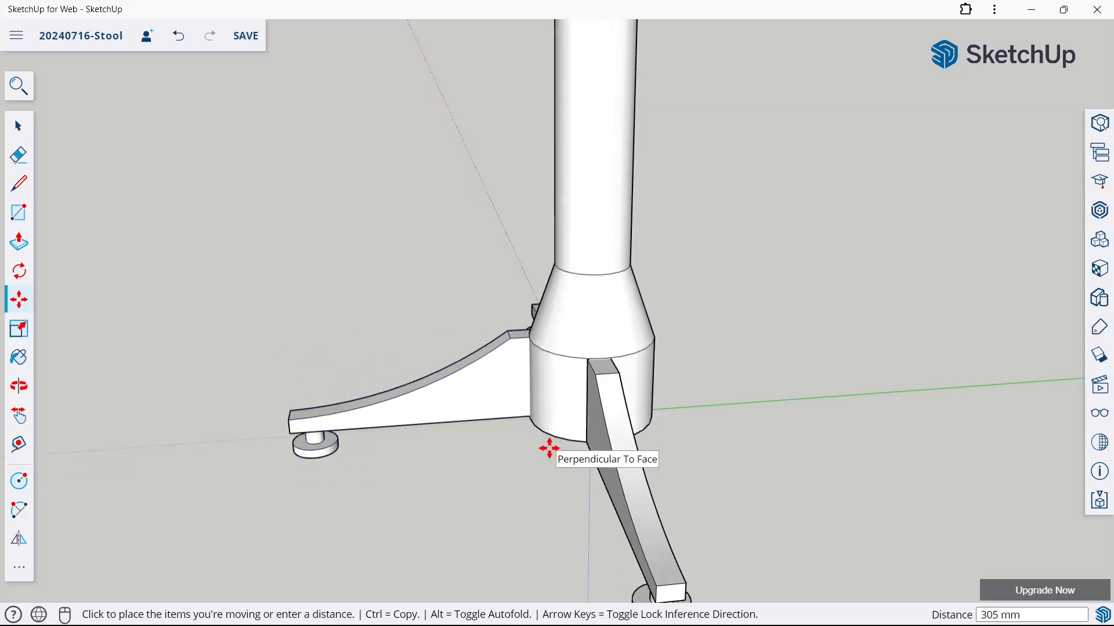
Shift the newly attached leg 30 mm along the red axis to centre it on the post
{"action": "middle_click_drag", "start_coordinate": [552, 450], "coordinate": [497, 398]}
{"action": "scroll", "coordinate": [510, 390], "scroll_direction": "up", "scroll_amount": 2}
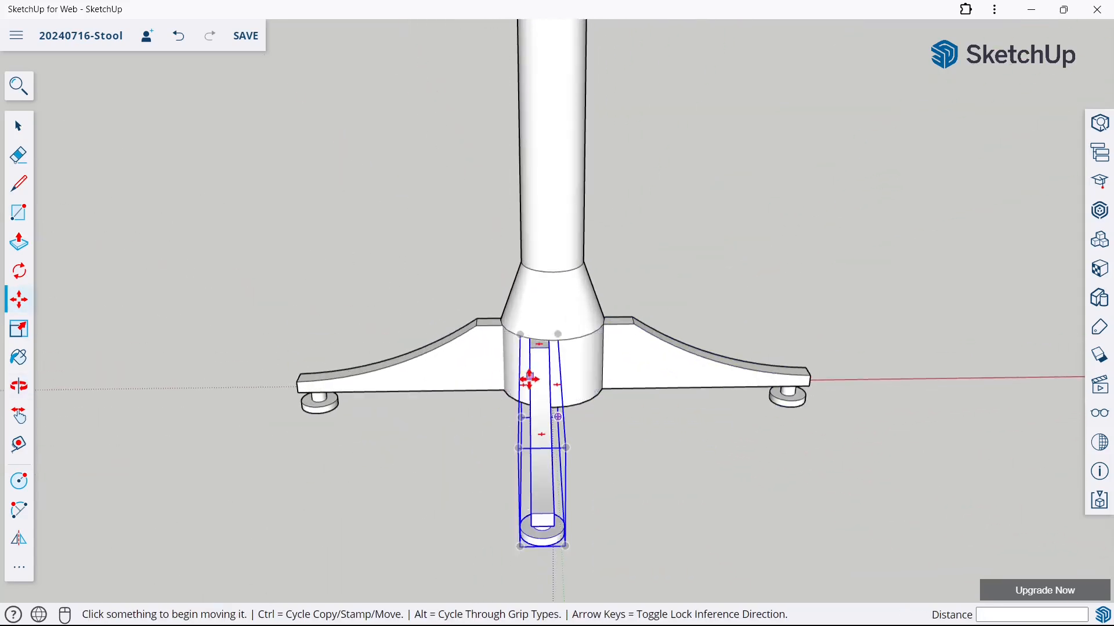
{"action": "left_click", "coordinate": [527, 378]}
{"action": "left_click", "coordinate": [548, 384]}
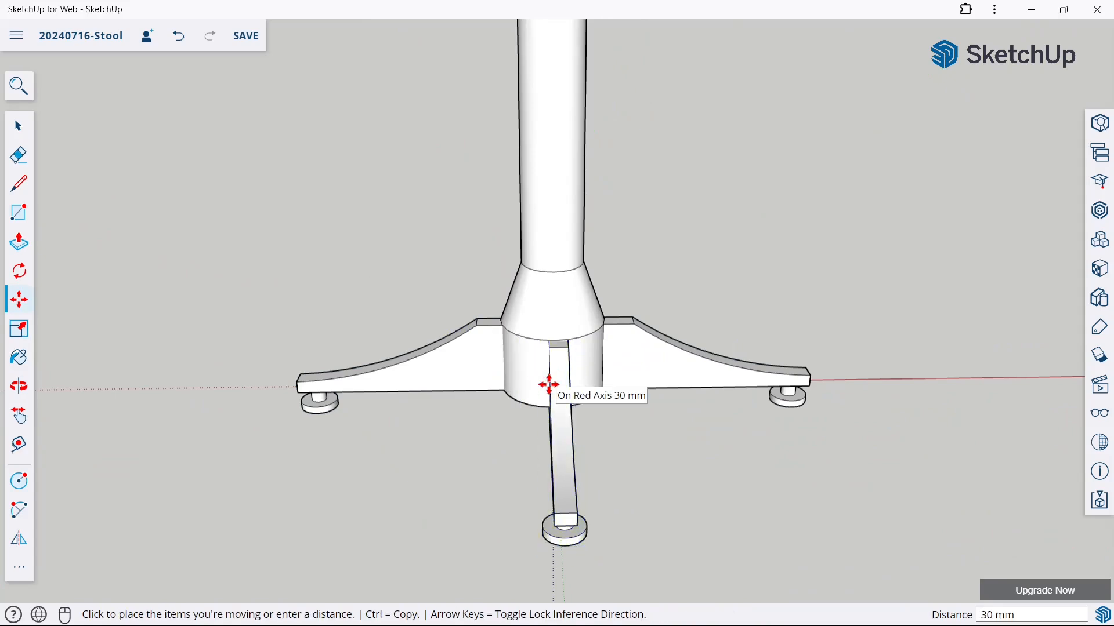
Copy the centred leg 632 mm along the green axis to the opposite side of the post
{"action": "middle_click_drag", "start_coordinate": [615, 380], "coordinate": [371, 379]}
{"action": "middle_click_drag", "start_coordinate": [571, 410], "coordinate": [479, 412]}
{"action": "scroll", "coordinate": [503, 420], "scroll_direction": "down", "scroll_amount": 3}
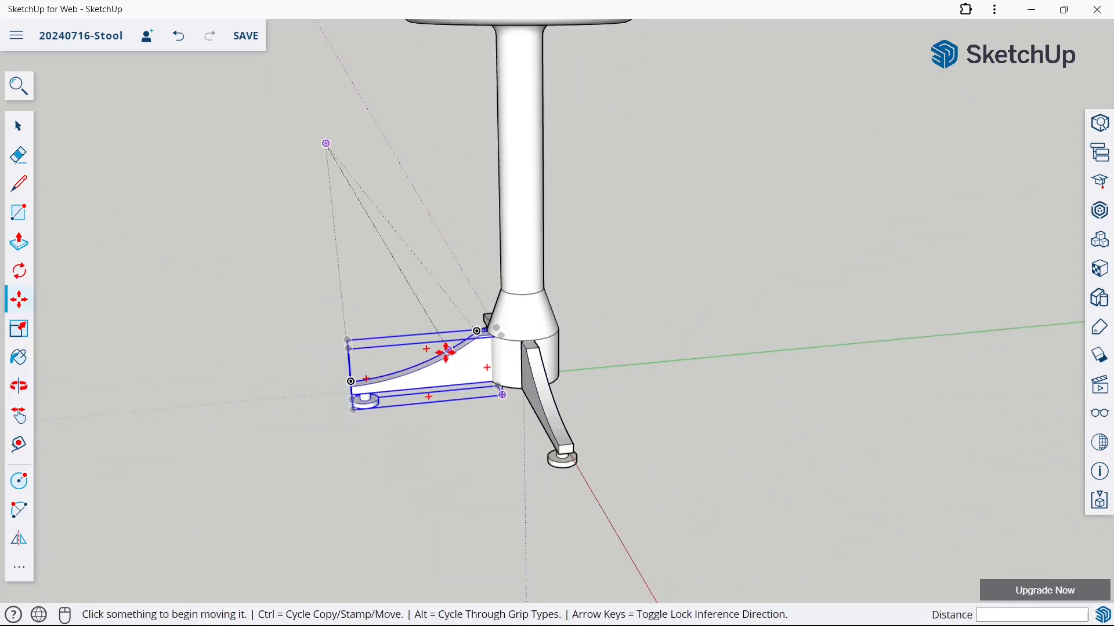
{"action": "scroll", "coordinate": [452, 380], "scroll_direction": "up", "scroll_amount": 2}
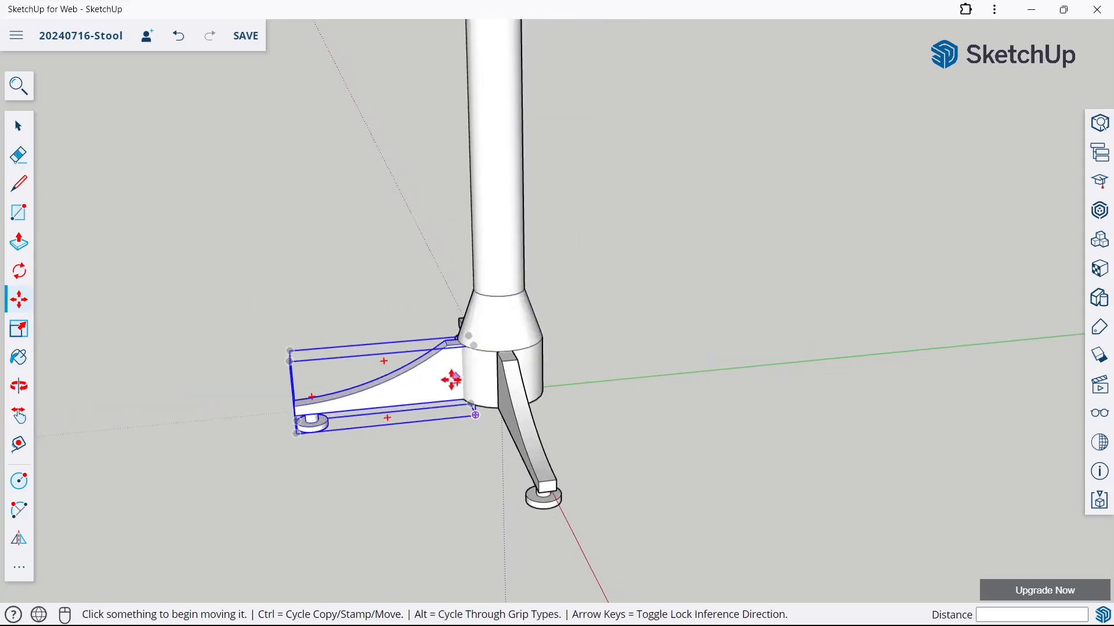
{"action": "left_click", "coordinate": [471, 415]}
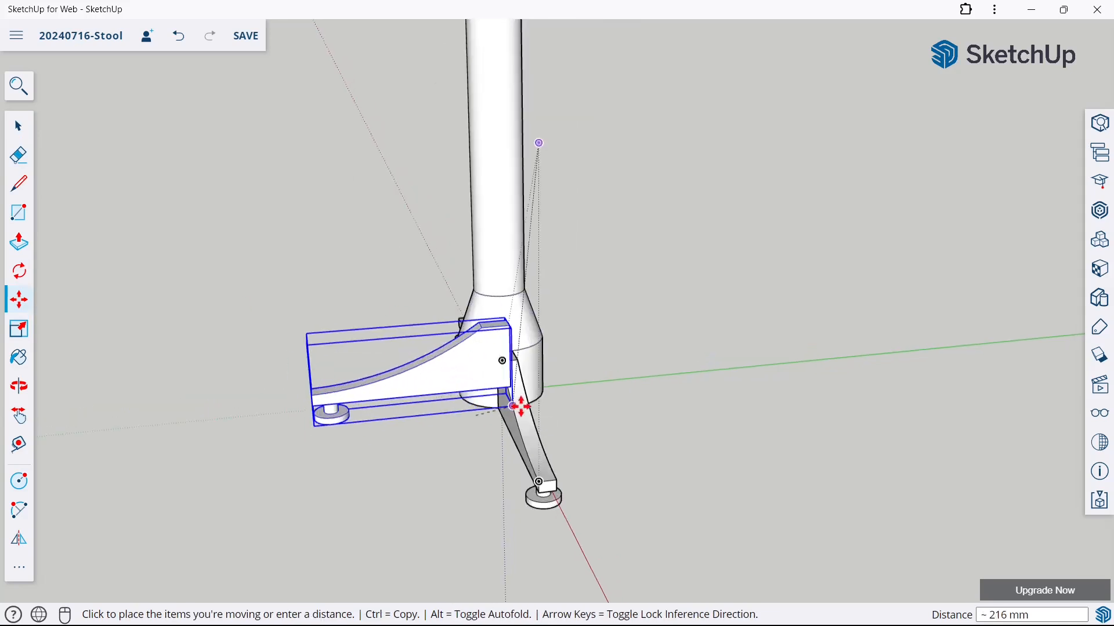
{"action": "key", "text": "ctrl"}
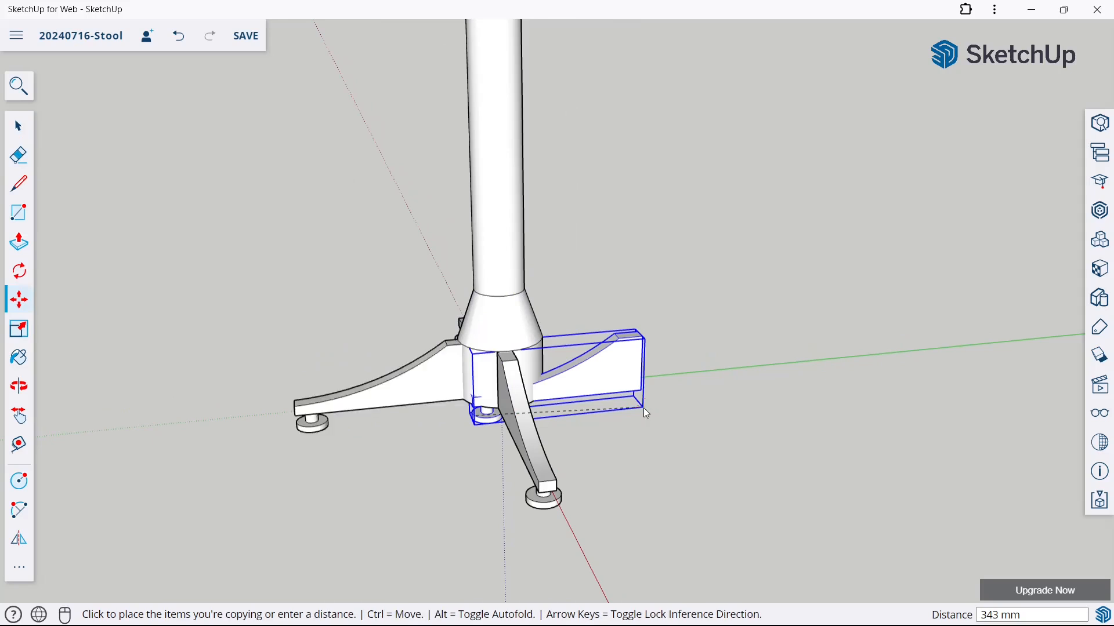
{"action": "left_click", "coordinate": [766, 395]}
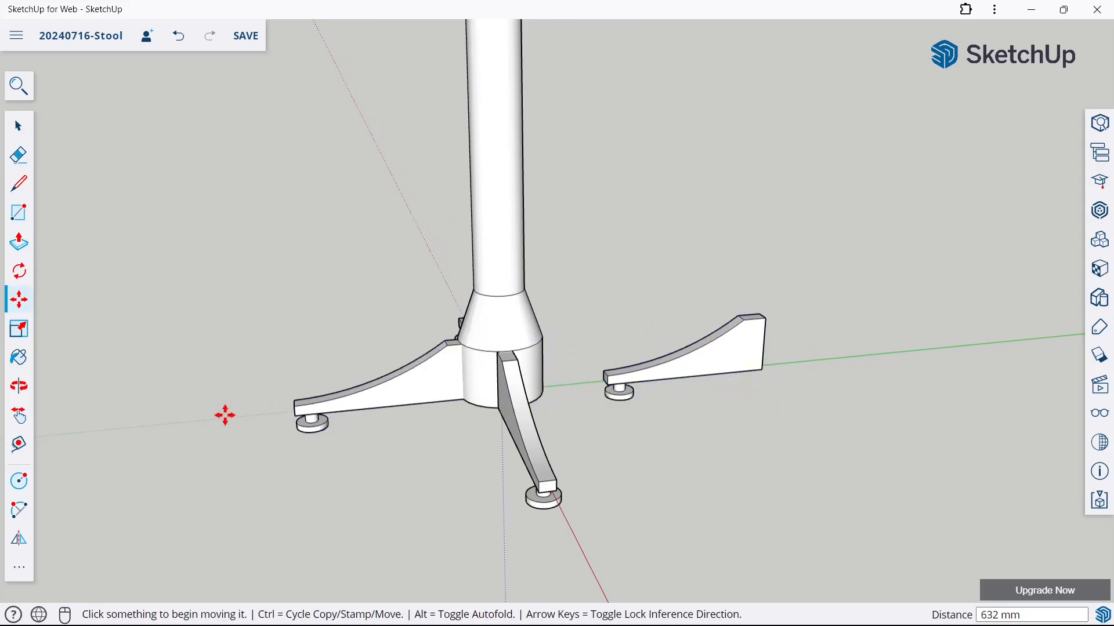
Flip the new leg copy about its red plane so its thick end faces the post
{"action": "left_click", "coordinate": [31, 535]}
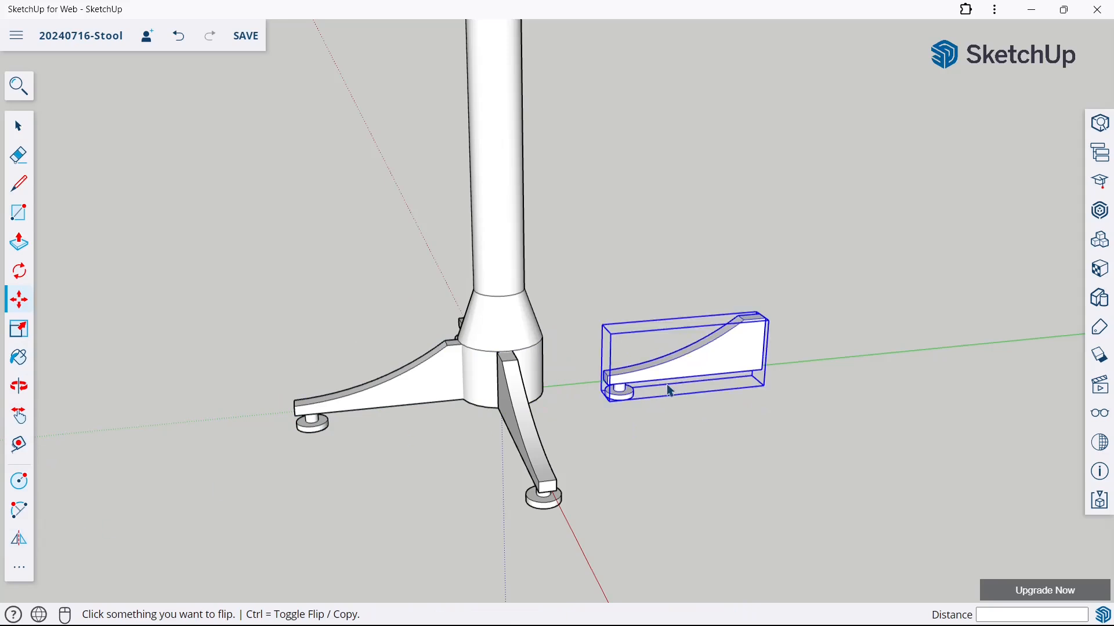
{"action": "left_click", "coordinate": [682, 358]}
{"action": "left_click", "coordinate": [703, 319]}
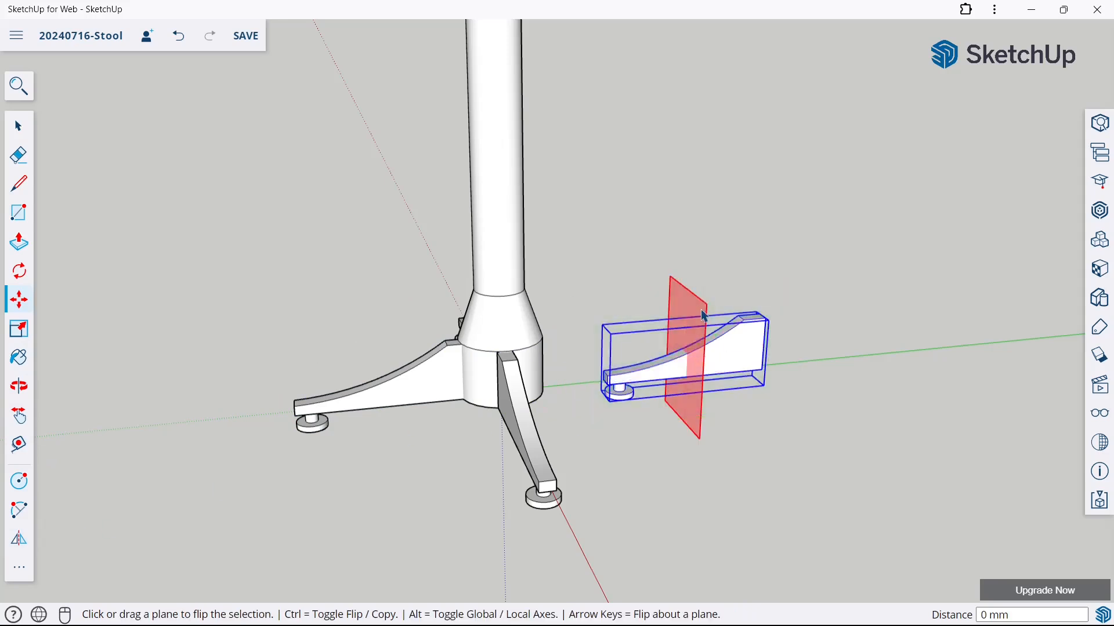
Move the flipped fourth leg along the green axis so its thick end meets the post's base, and deselect it
{"action": "left_click", "coordinate": [15, 311]}
{"action": "middle_click_drag", "start_coordinate": [814, 306], "coordinate": [602, 416]}
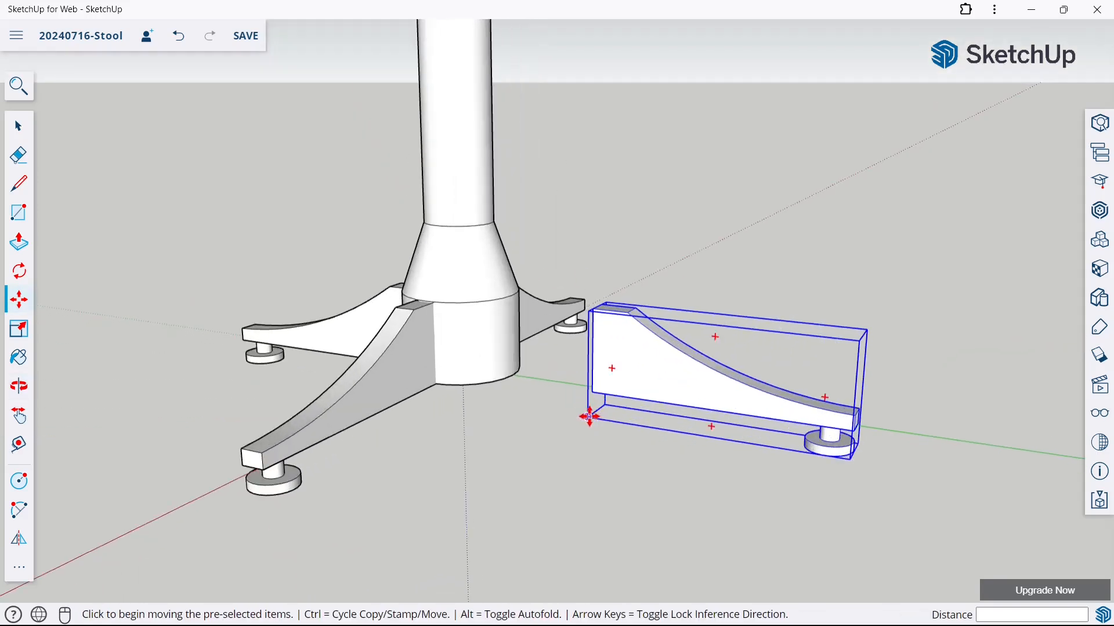
{"action": "left_click", "coordinate": [589, 416]}
{"action": "left_click", "coordinate": [479, 392]}
{"action": "scroll", "coordinate": [606, 238], "scroll_direction": "down", "scroll_amount": 2}
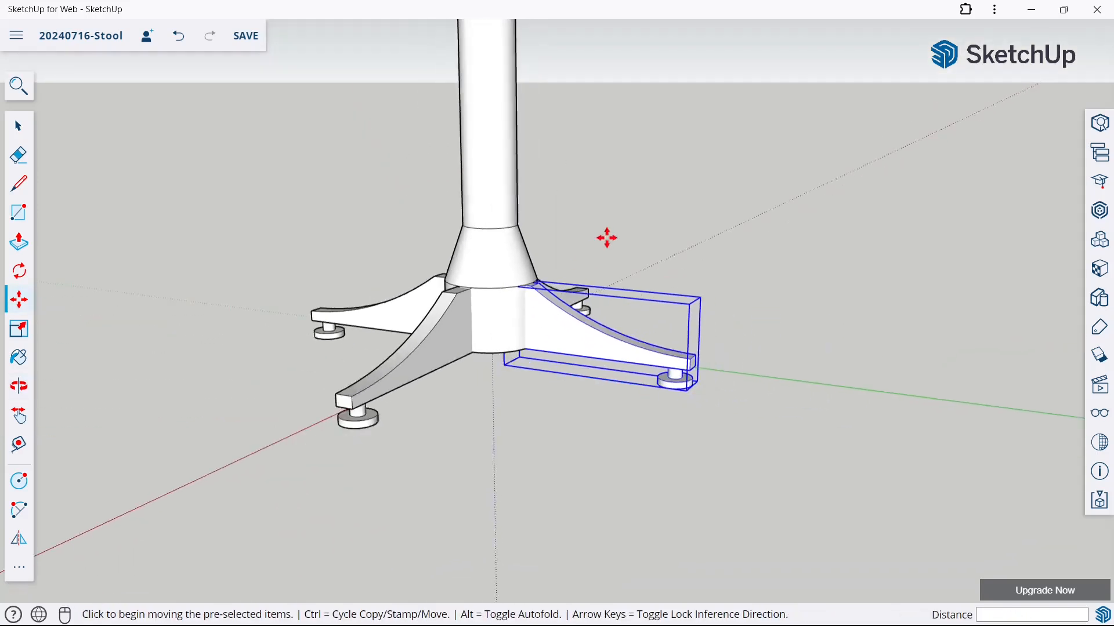
{"action": "scroll", "coordinate": [607, 238], "scroll_direction": "down", "scroll_amount": 1}
{"action": "left_click", "coordinate": [17, 125]}
{"action": "left_click", "coordinate": [242, 184]}
Shift the fourth leg 30 mm outward from the post along the green axis
{"action": "scroll", "coordinate": [480, 245], "scroll_direction": "down", "scroll_amount": 4}
{"action": "middle_click_drag", "start_coordinate": [640, 251], "coordinate": [765, 338]}
{"action": "scroll", "coordinate": [529, 256], "scroll_direction": "up", "scroll_amount": 2}
{"action": "scroll", "coordinate": [512, 352], "scroll_direction": "up", "scroll_amount": 3}
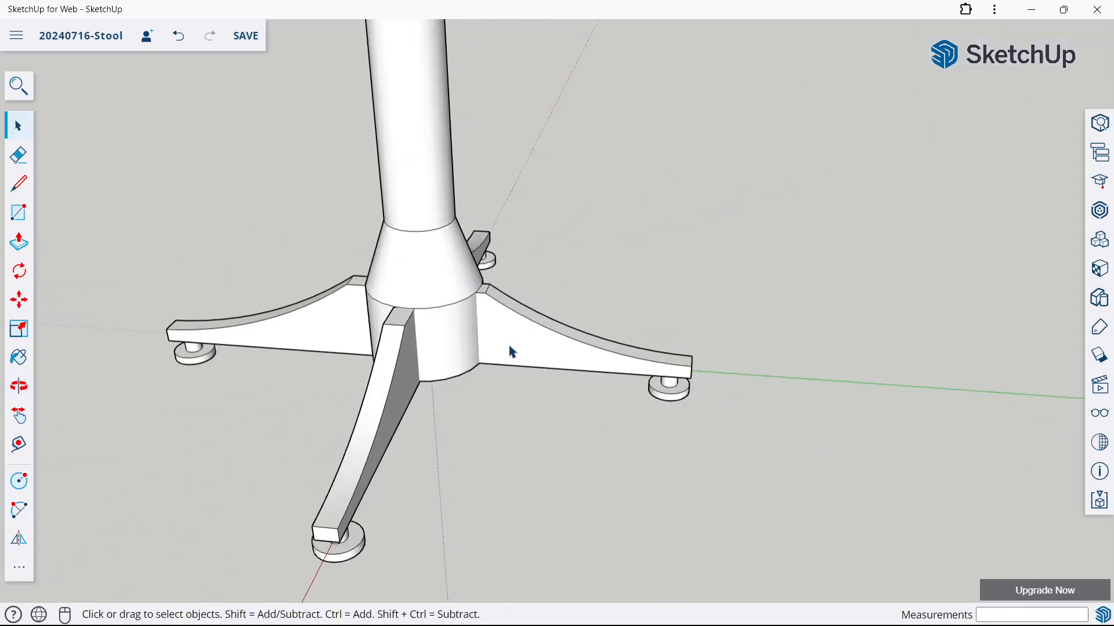
{"action": "left_click", "coordinate": [13, 313]}
{"action": "left_click", "coordinate": [590, 321]}
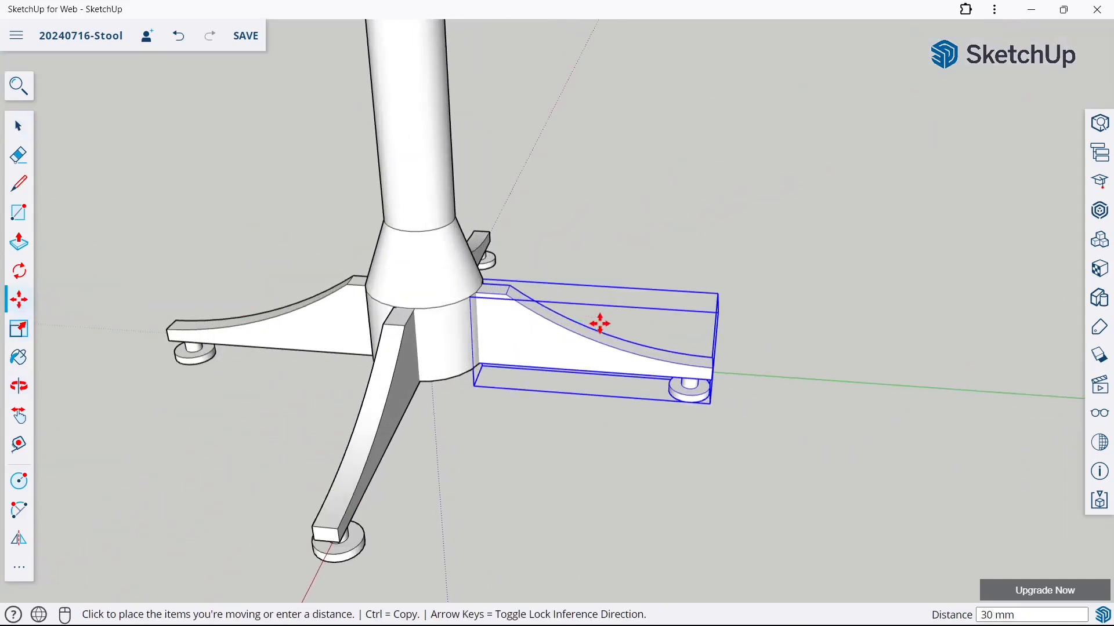
{"action": "left_click", "coordinate": [597, 323]}
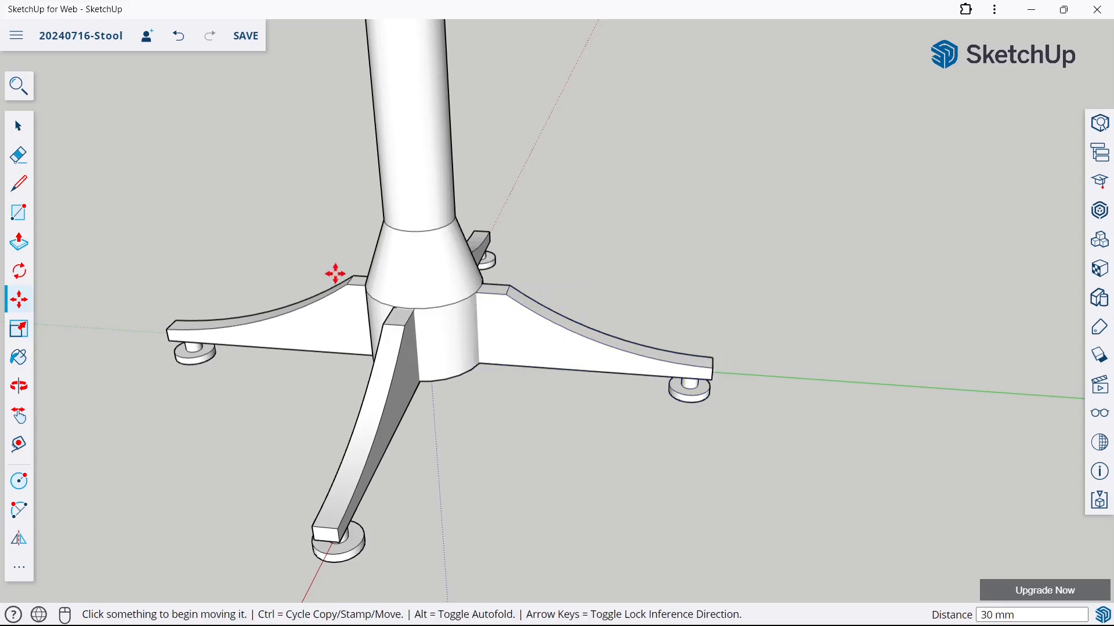
Move the leg opposite the fourth one about 19 mm outward along the green axis
{"action": "middle_click_drag", "start_coordinate": [335, 274], "coordinate": [497, 261]}
{"action": "left_click", "coordinate": [349, 369]}
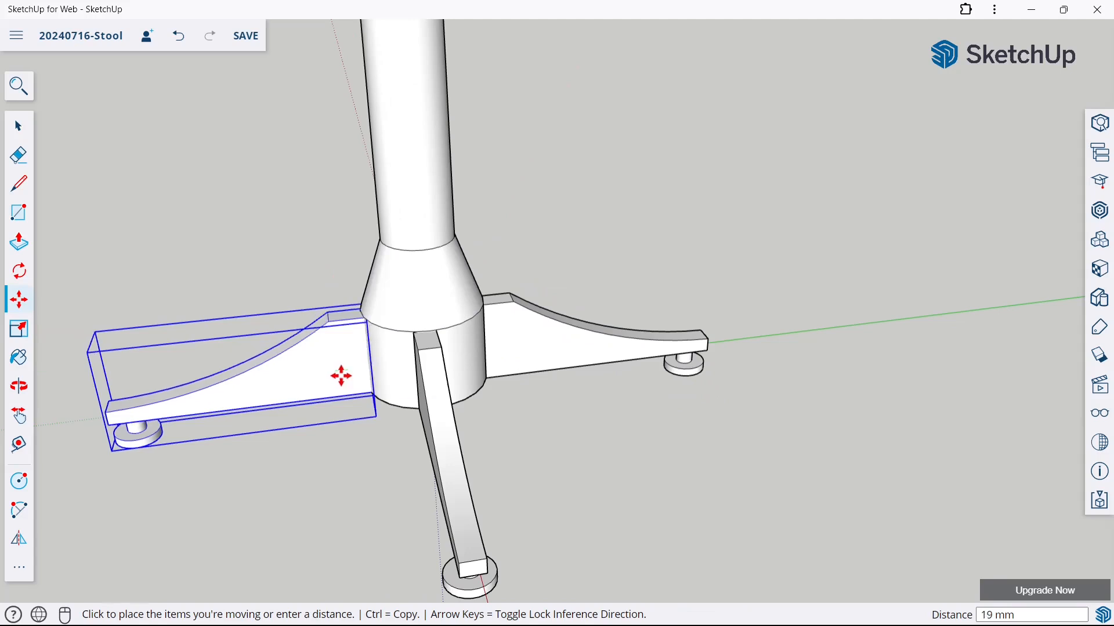
{"action": "left_click", "coordinate": [340, 372]}
{"action": "scroll", "coordinate": [534, 328], "scroll_direction": "down", "scroll_amount": 5}
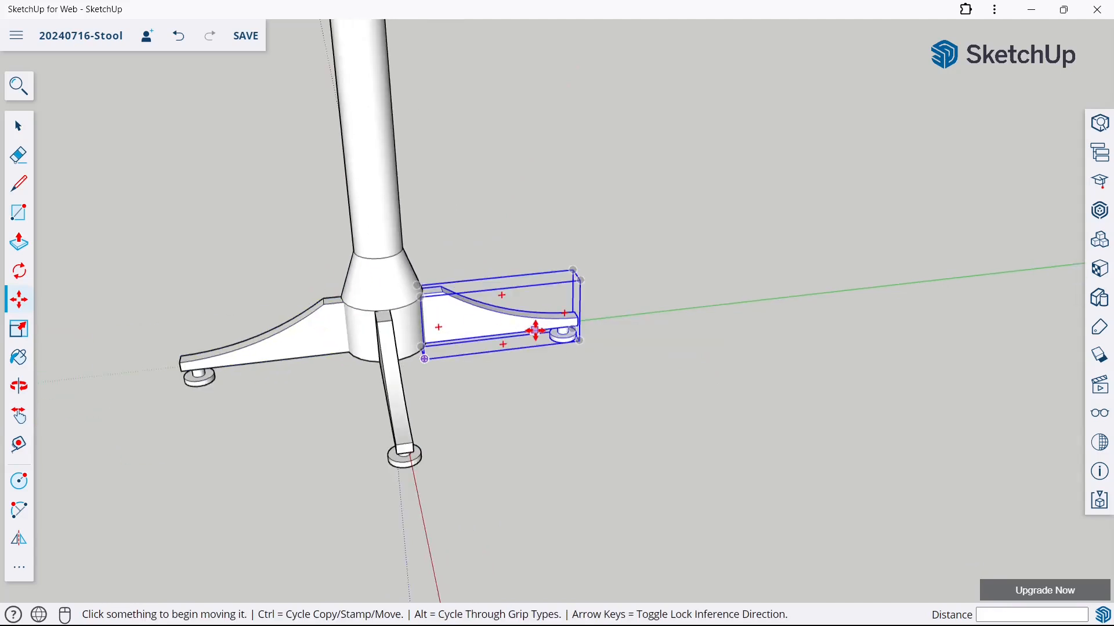
Select the whole stool with its four legs and intersect its faces with the model
{"action": "left_click", "coordinate": [9, 131]}
{"action": "mouse_move", "coordinate": [418, 133]}
{"action": "middle_mouse_down"}
{"action": "mouse_move", "coordinate": [465, 129]}
{"action": "mouse_move", "coordinate": [743, 196]}
{"action": "mouse_move", "coordinate": [559, 250]}
{"action": "mouse_move", "coordinate": [426, 137]}
{"action": "middle_mouse_up"}
{"action": "left_click_drag", "start_coordinate": [426, 137], "coordinate": [771, 455]}
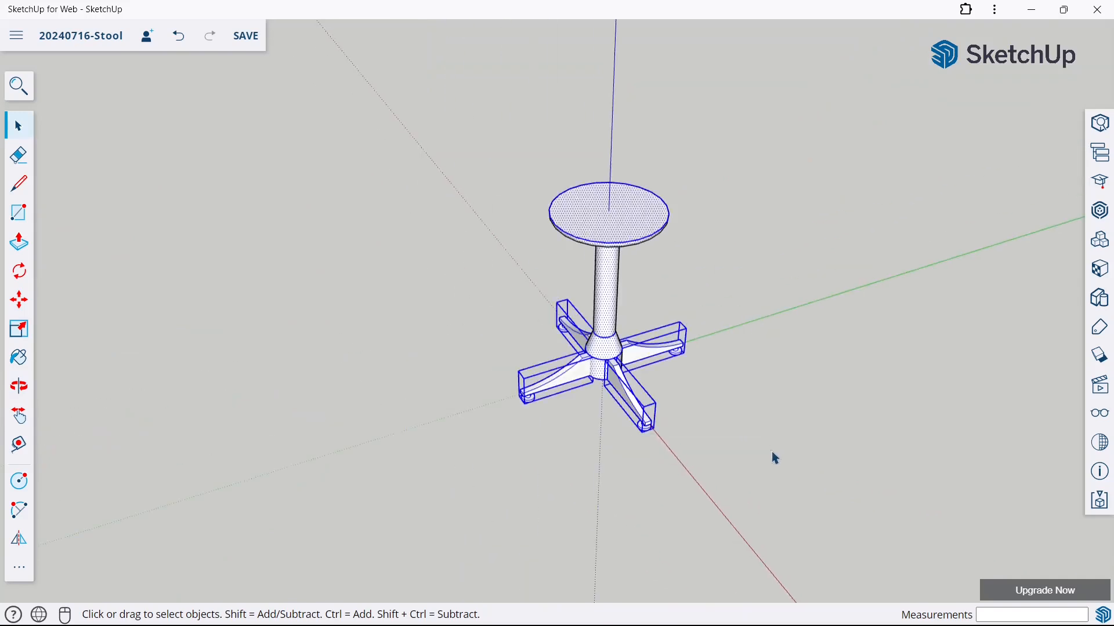
{"action": "middle_click_drag", "start_coordinate": [771, 454], "coordinate": [551, 240]}
{"action": "right_click", "coordinate": [525, 193]}
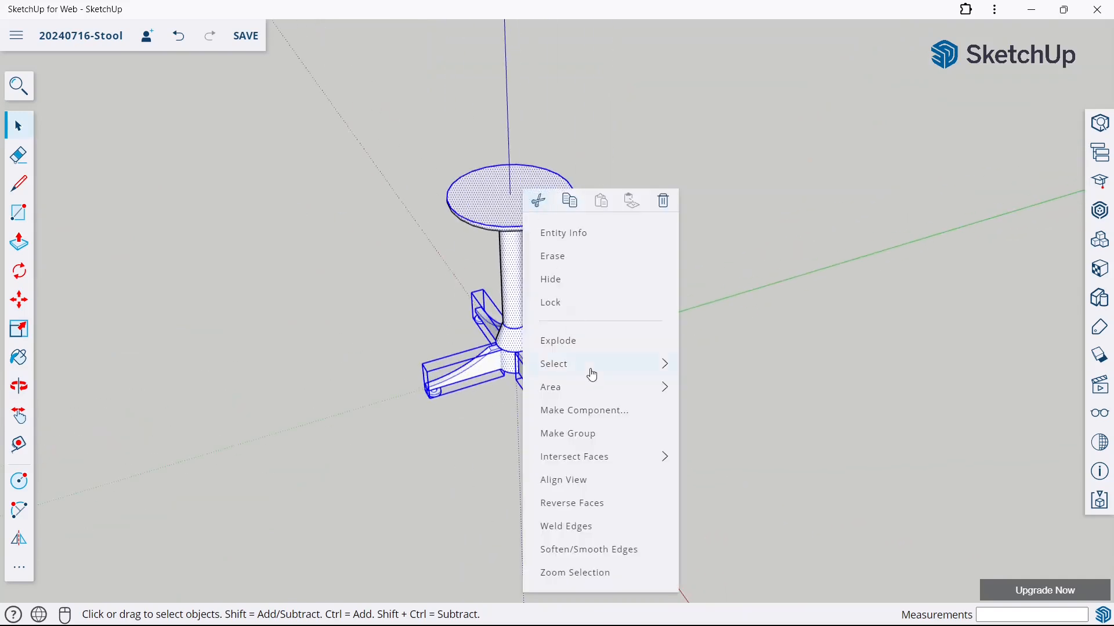
{"action": "mouse_move", "coordinate": [580, 467]}
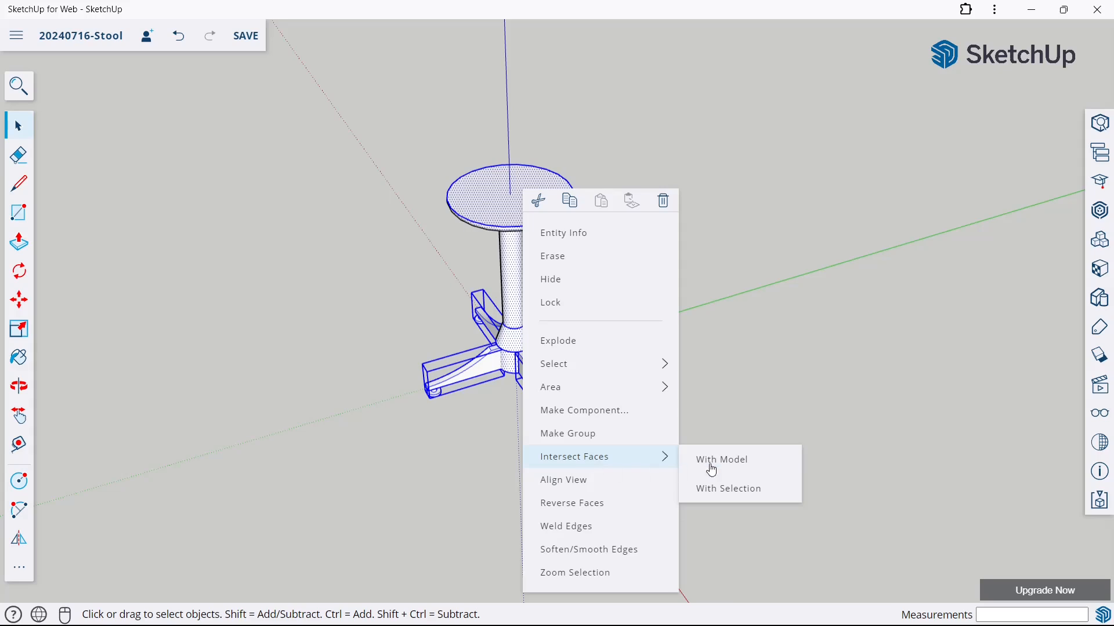
{"action": "left_click", "coordinate": [736, 459]}
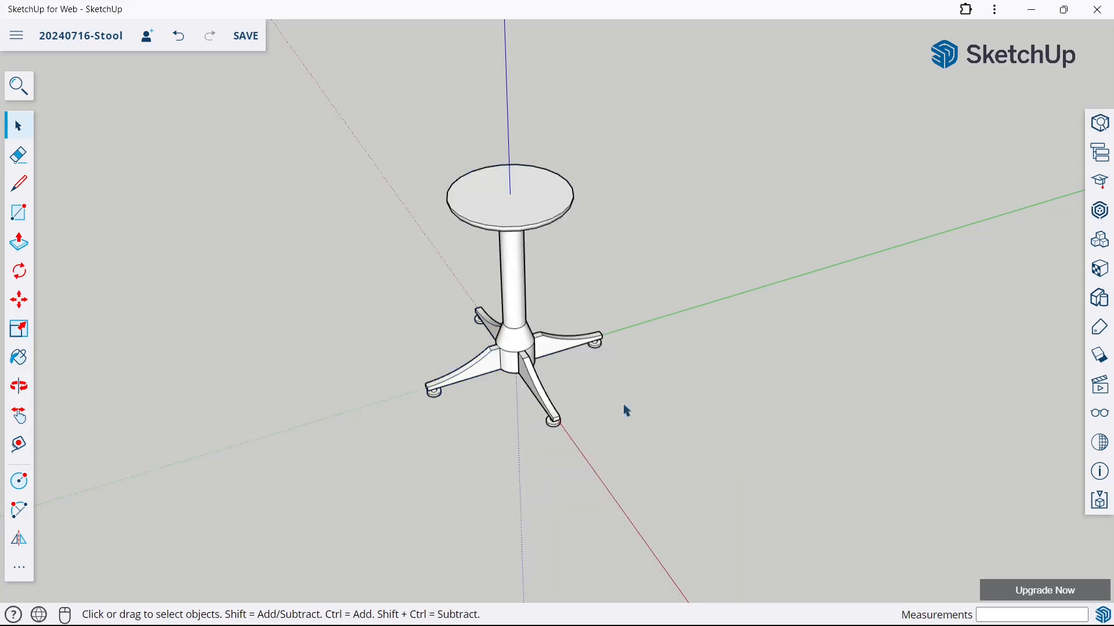
Make the stool's connected seat and post geometry into a group and deselect it
{"action": "middle_click_drag", "start_coordinate": [627, 411], "coordinate": [609, 274]}
{"action": "scroll", "coordinate": [582, 257], "scroll_direction": "down", "scroll_amount": 3}
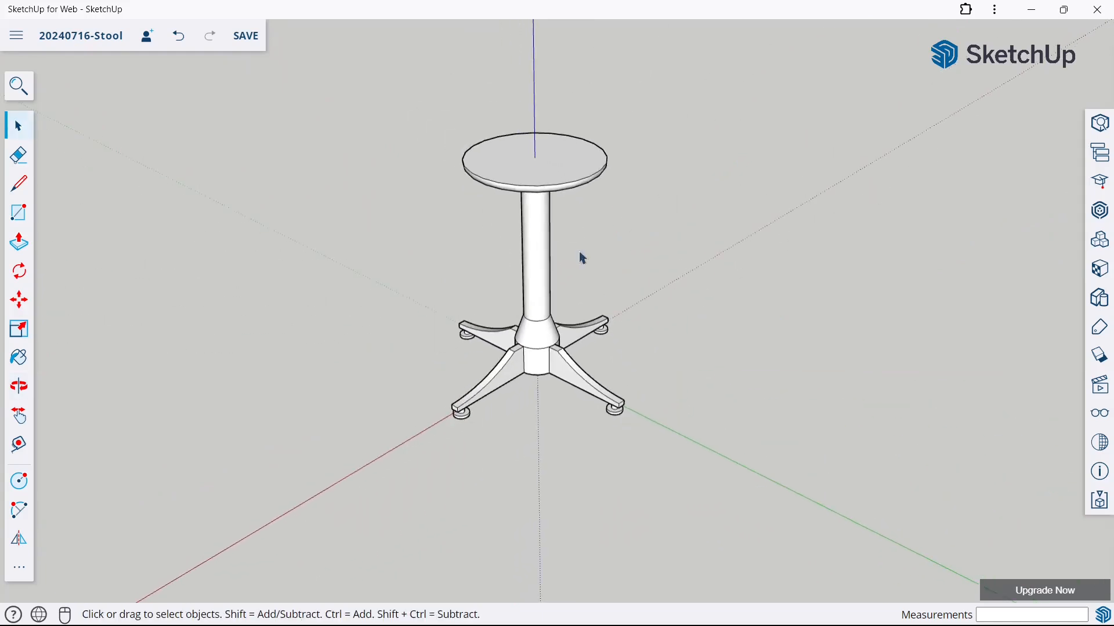
{"action": "scroll", "coordinate": [464, 102], "scroll_direction": "up", "scroll_amount": 2}
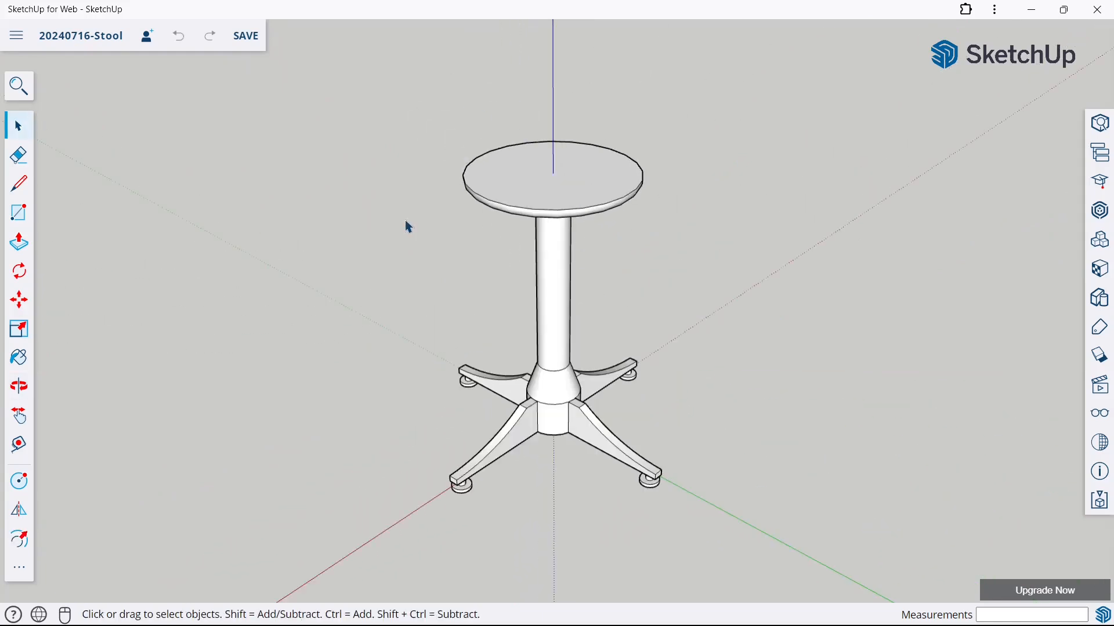
{"action": "triple_click", "coordinate": [523, 194]}
{"action": "right_click", "coordinate": [523, 194]}
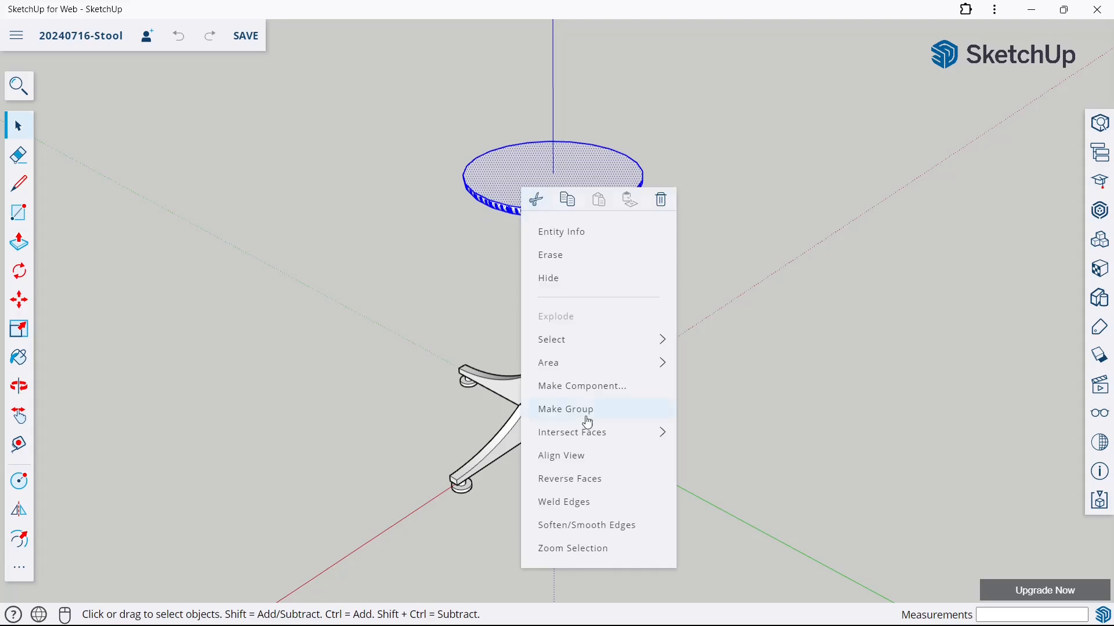
{"action": "left_click", "coordinate": [583, 408]}
{"action": "left_click", "coordinate": [406, 351]}
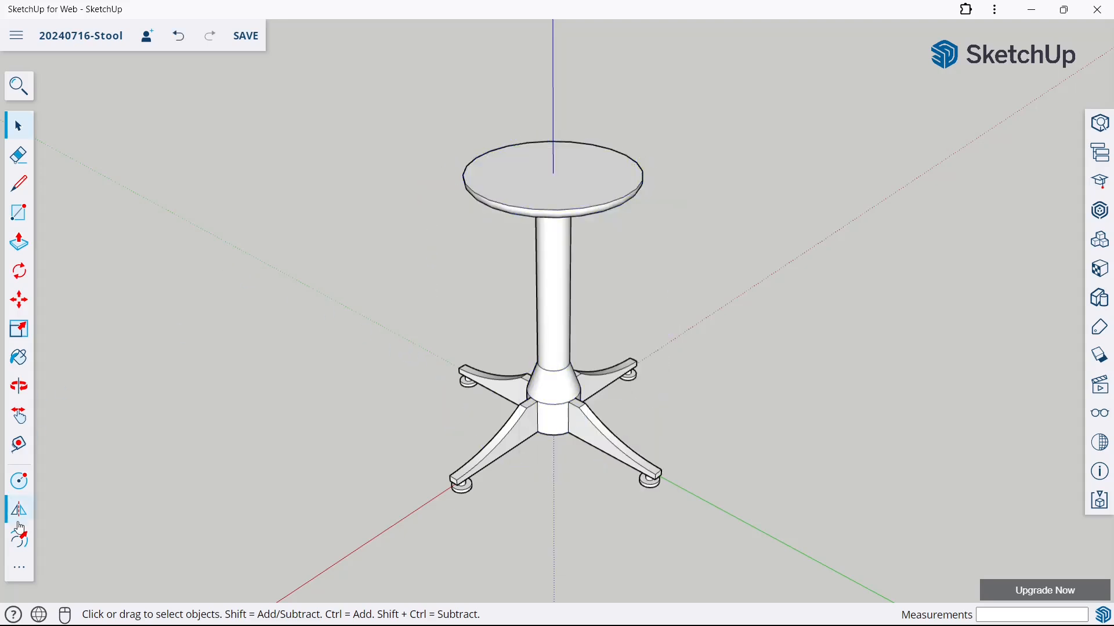
Draw a circle of 350 mm radius centred on the top face of the seat
{"action": "left_click", "coordinate": [19, 481]}
{"action": "middle_click_drag", "start_coordinate": [606, 293], "coordinate": [552, 390]}
{"action": "scroll", "coordinate": [551, 390], "scroll_direction": "up", "scroll_amount": 3}
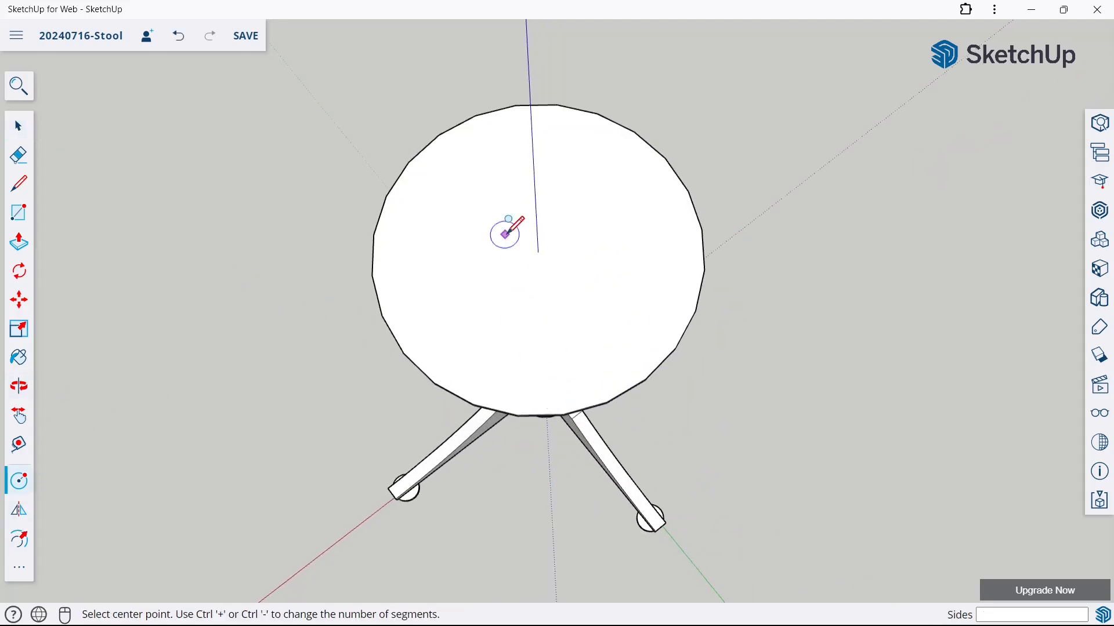
{"action": "left_click", "coordinate": [538, 251]}
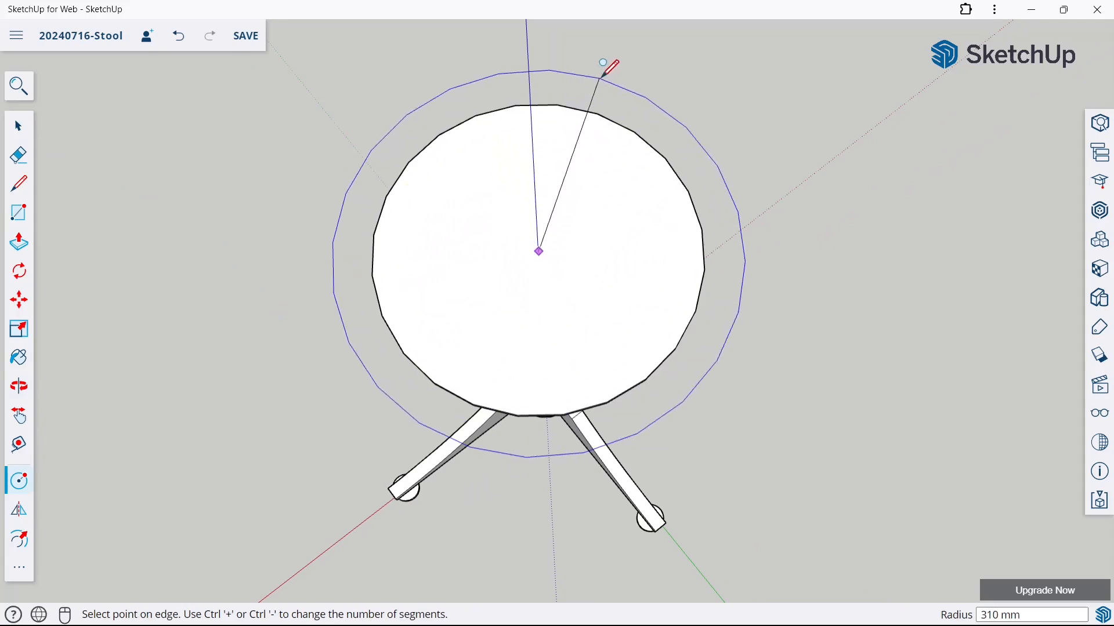
{"action": "left_click", "coordinate": [603, 62]}
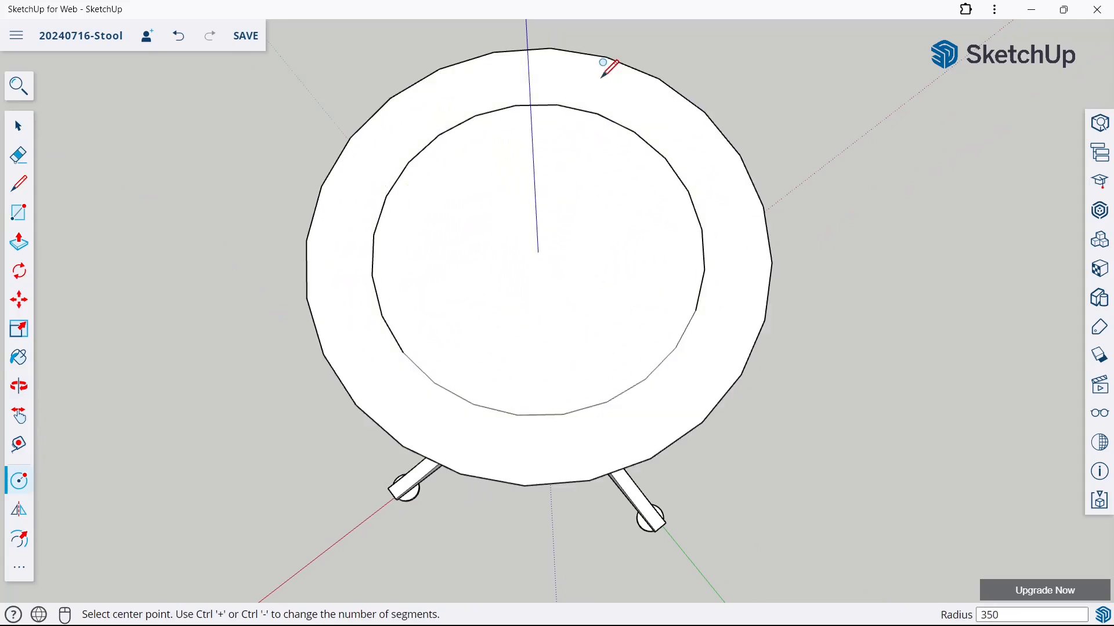
Extrude the 350 mm radius circular top face upward by 25 mm with Push/Pull
{"action": "left_click", "coordinate": [17, 242]}
{"action": "middle_click_drag", "start_coordinate": [506, 281], "coordinate": [531, 191]}
{"action": "scroll", "coordinate": [521, 259], "scroll_direction": "down", "scroll_amount": 5}
{"action": "middle_click_drag", "start_coordinate": [579, 137], "coordinate": [586, 19]}
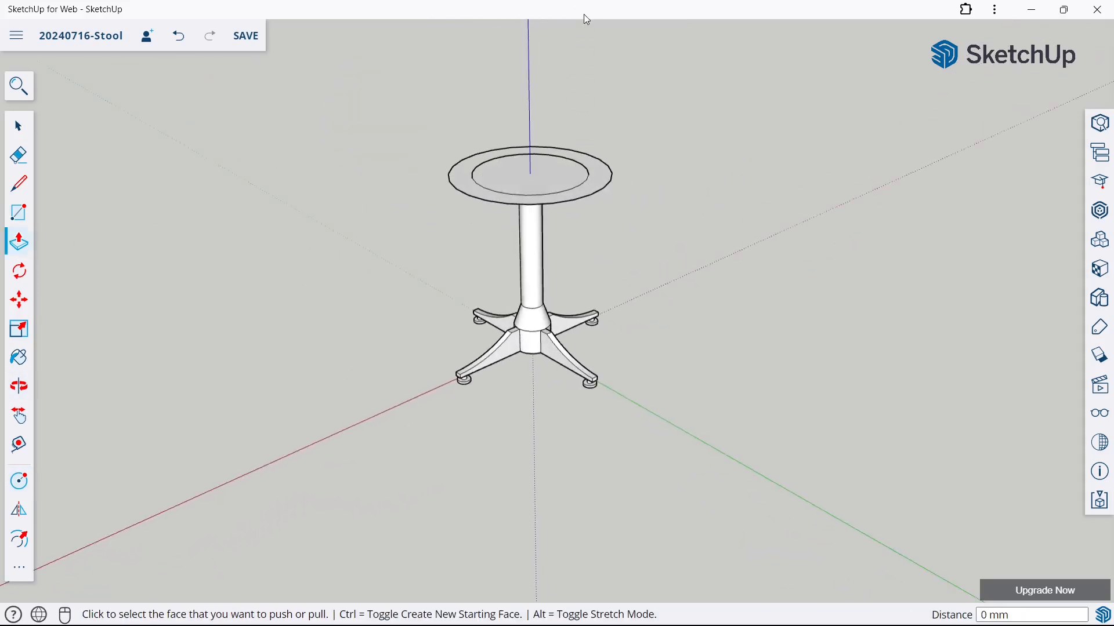
{"action": "scroll", "coordinate": [587, 20], "scroll_direction": "up", "scroll_amount": 3}
{"action": "left_click", "coordinate": [509, 214]}
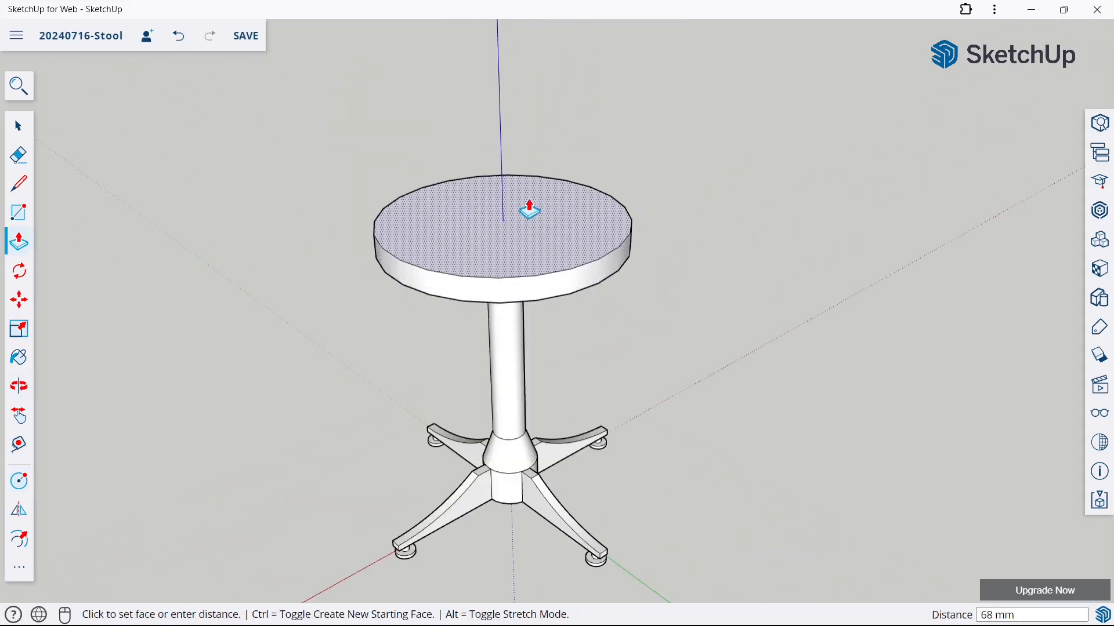
{"action": "type", "text": "25"}
{"action": "key", "text": "Return"}
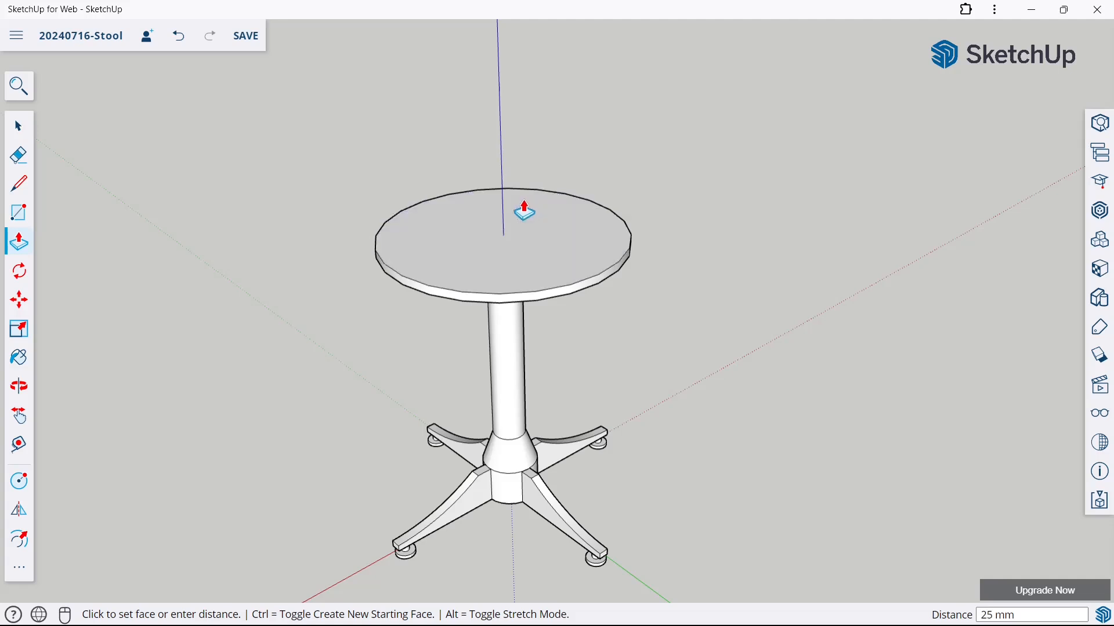
Offset the edge of the round top's upper face inward by 30 mm
{"action": "left_click", "coordinate": [16, 537]}
{"action": "middle_click_drag", "start_coordinate": [536, 255], "coordinate": [525, 293]}
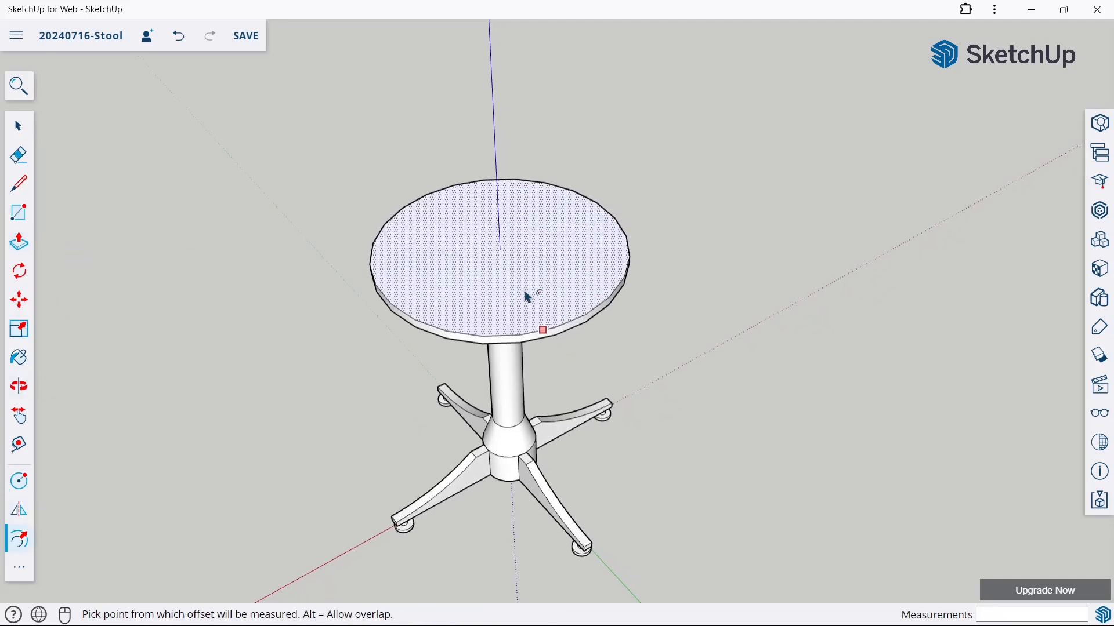
{"action": "left_click", "coordinate": [521, 283]}
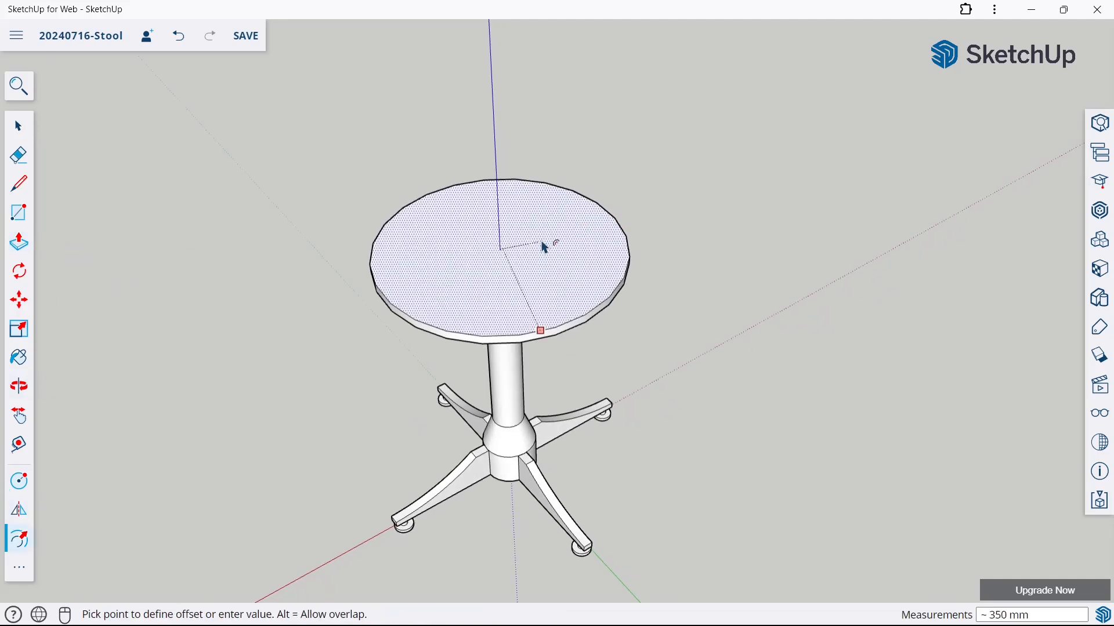
{"action": "left_click", "coordinate": [523, 331]}
Move the inner face of the round top up 25 mm along the blue axis with Autofold to form a bevelled rim
{"action": "left_click", "coordinate": [27, 309]}
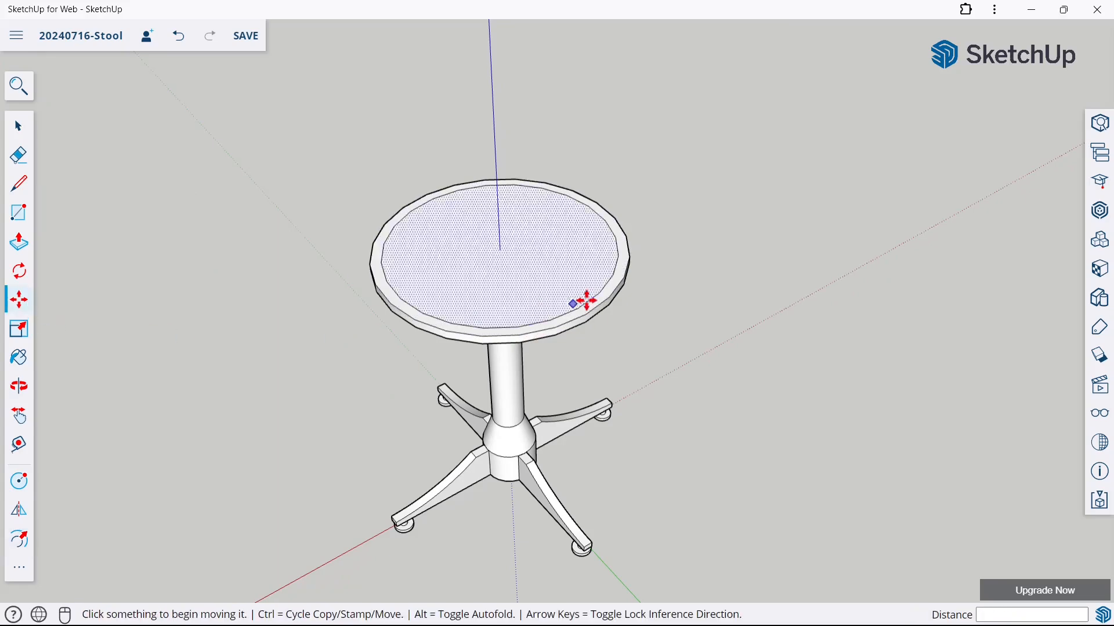
{"action": "middle_click_drag", "start_coordinate": [559, 277], "coordinate": [550, 223]}
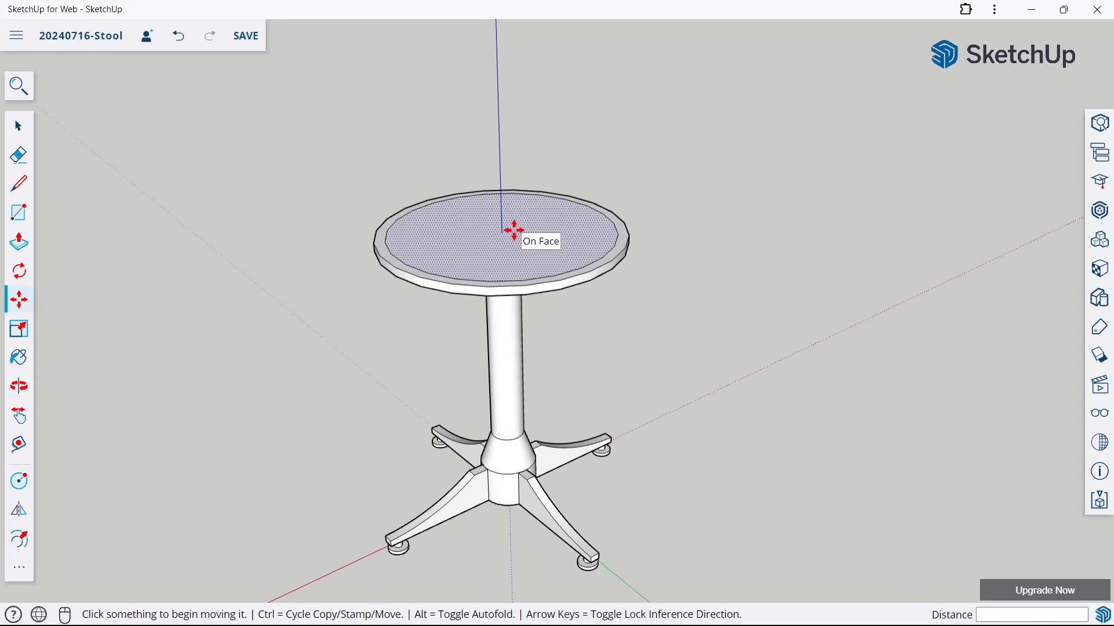
{"action": "left_click", "coordinate": [514, 230]}
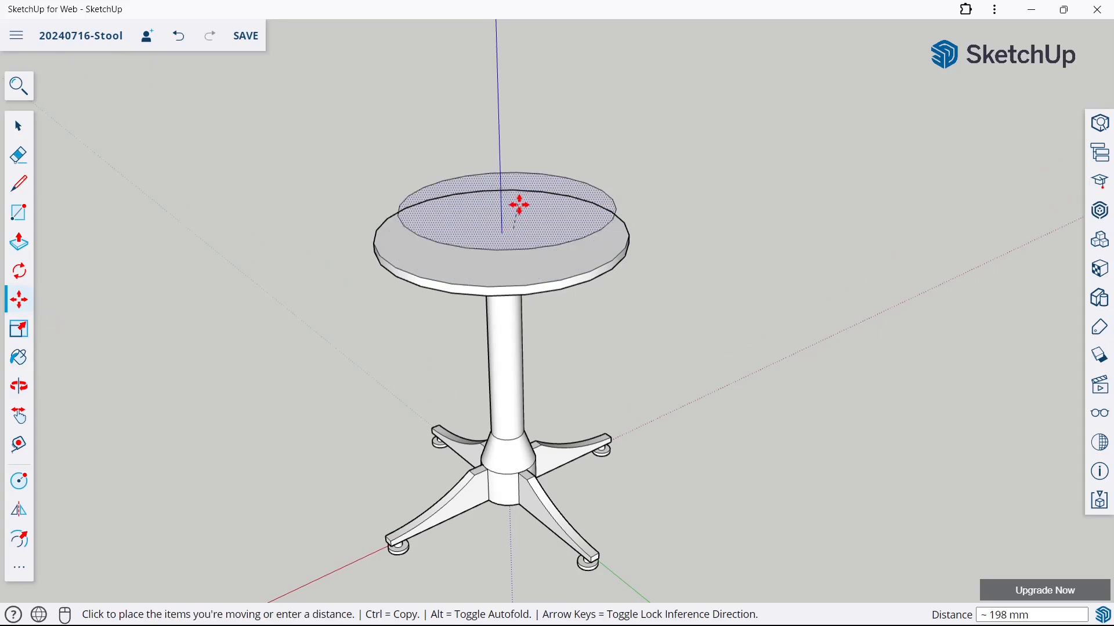
{"action": "key", "text": "alt"}
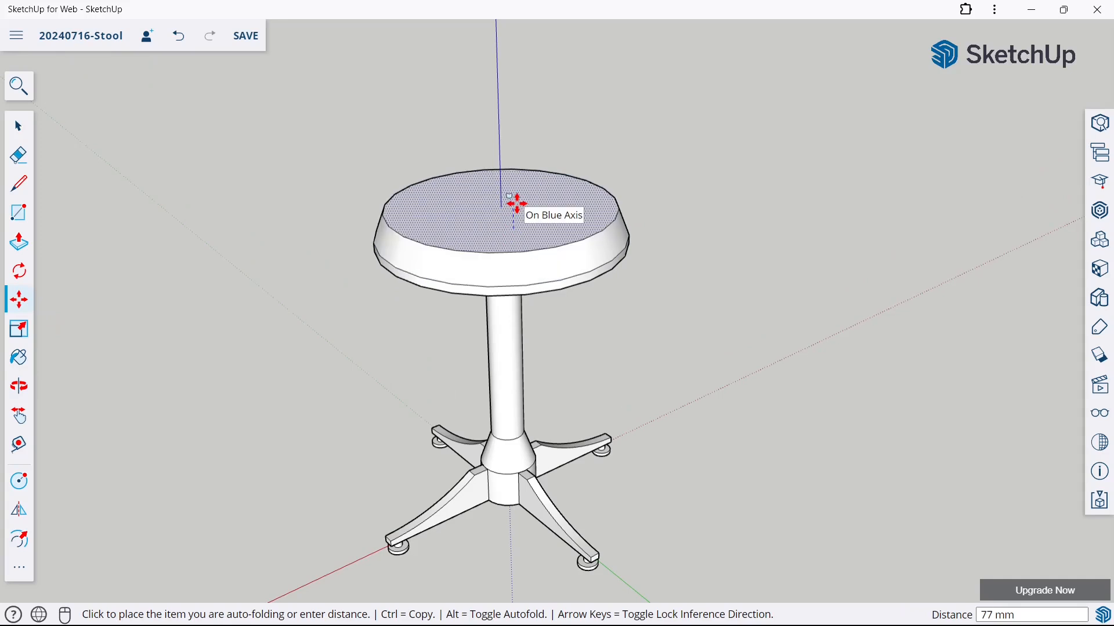
{"action": "type", "text": "25"}
{"action": "key", "text": "Return"}
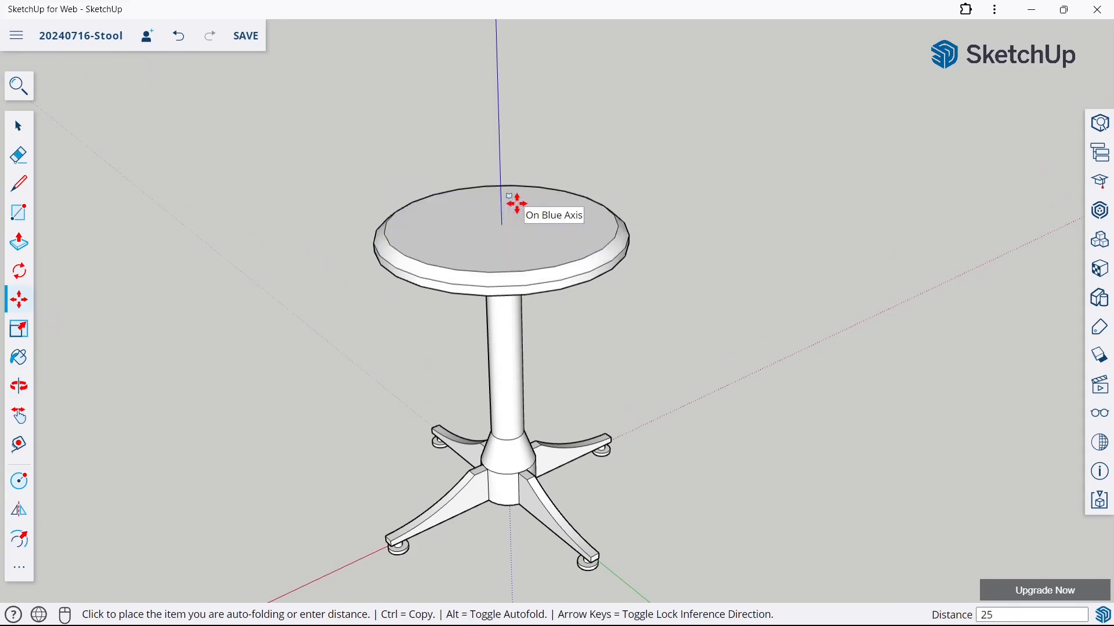
Make all connected geometry of the round top into a group and deselect it
{"action": "left_click", "coordinate": [17, 127]}
{"action": "scroll", "coordinate": [604, 251], "scroll_direction": "down", "scroll_amount": 2}
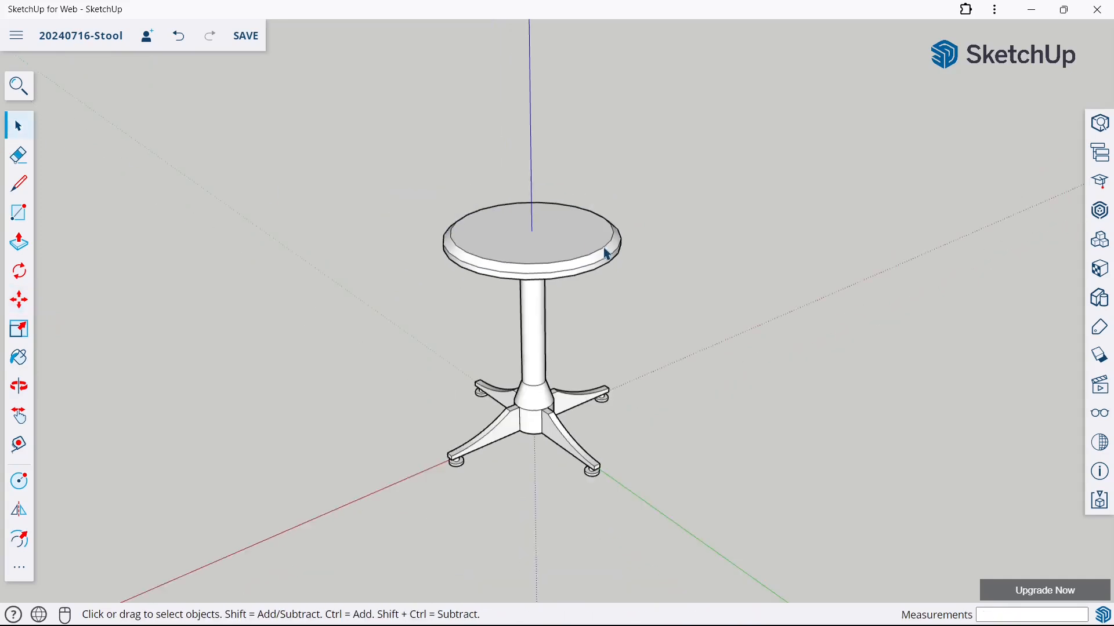
{"action": "middle_click_drag", "start_coordinate": [627, 348], "coordinate": [569, 313]}
{"action": "triple_click", "coordinate": [555, 267]}
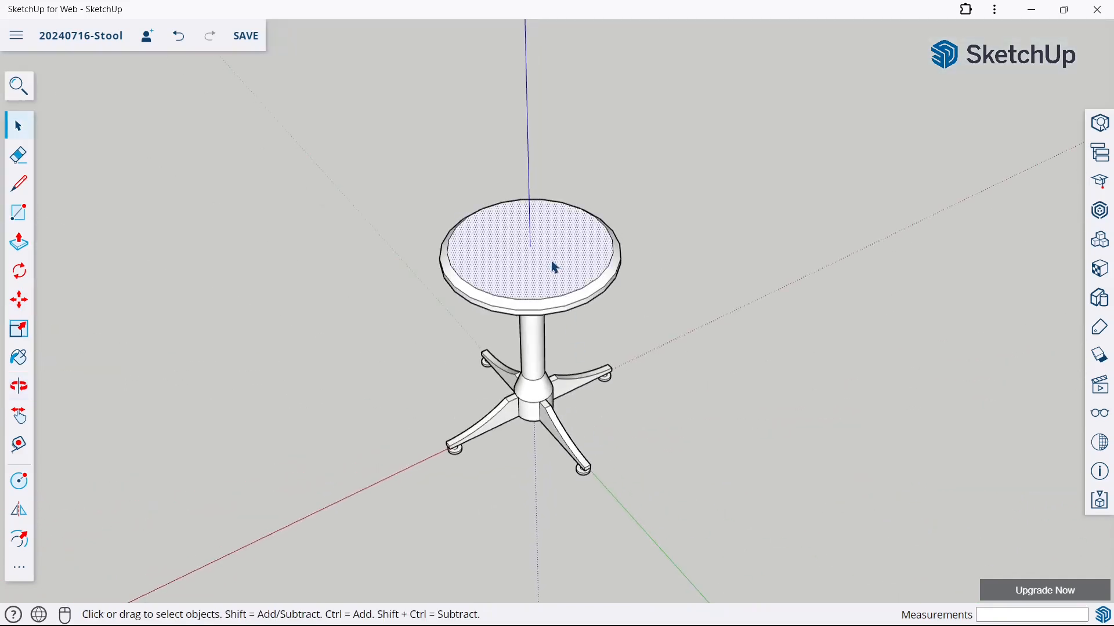
{"action": "right_click", "coordinate": [554, 267]}
{"action": "left_click", "coordinate": [587, 394]}
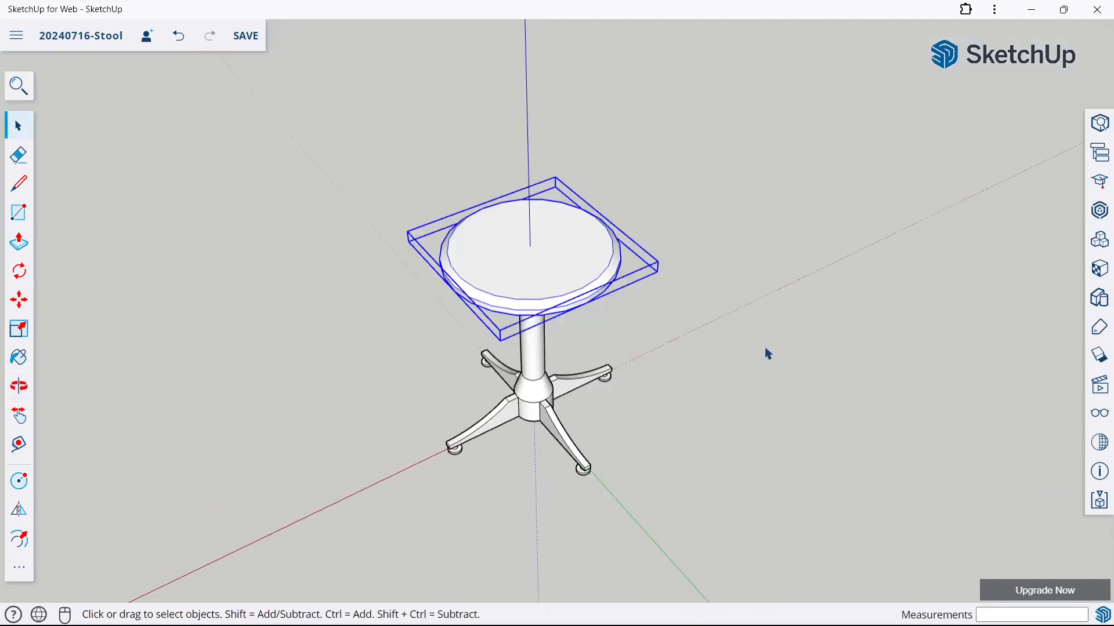
{"action": "left_click", "coordinate": [765, 346]}
Save the unpainted stool model
{"action": "middle_click_drag", "start_coordinate": [764, 347], "coordinate": [539, 290]}
{"action": "scroll", "coordinate": [514, 249], "scroll_direction": "up", "scroll_amount": 2}
{"action": "scroll", "coordinate": [501, 246], "scroll_direction": "down", "scroll_amount": 1}
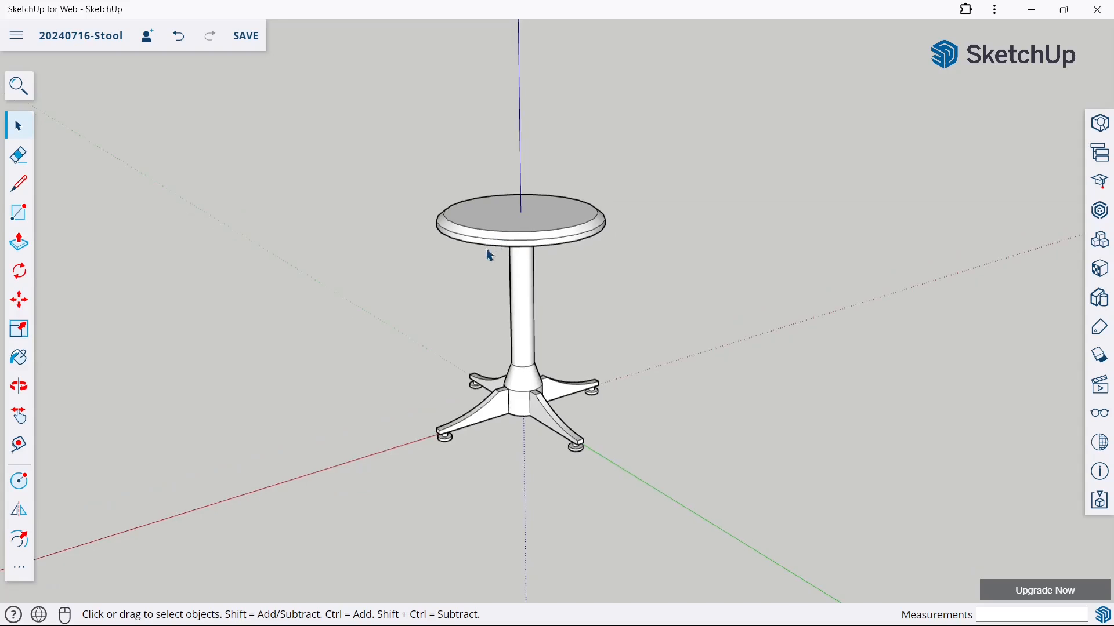
{"action": "key", "text": "ctrl+s"}
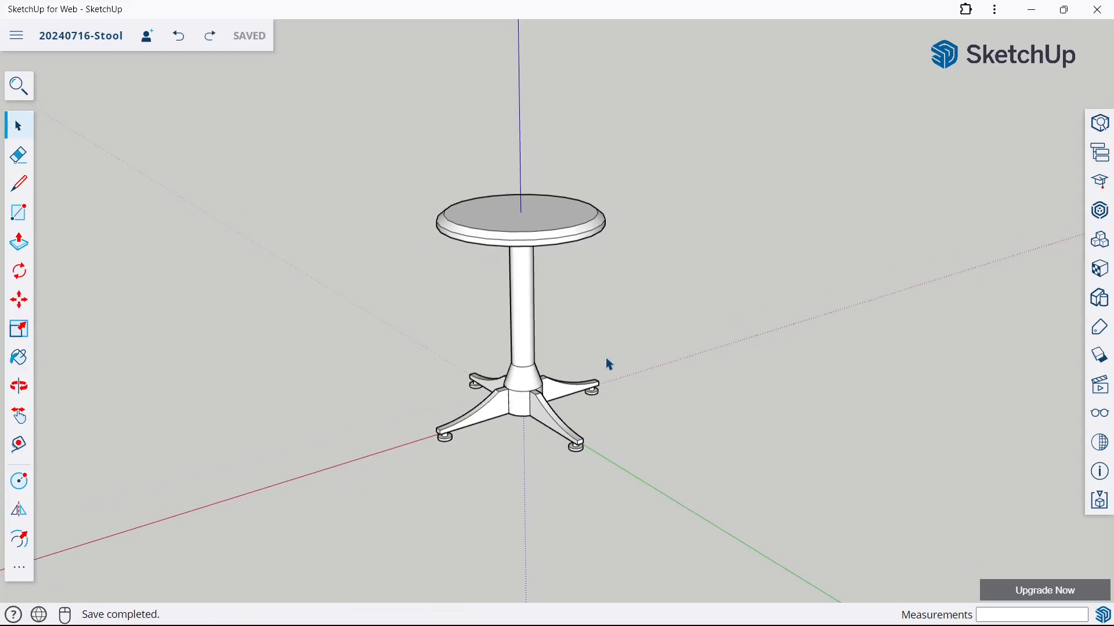
Paint the round top group with a dark brown material from the Wood collection
{"action": "left_click", "coordinate": [1107, 268]}
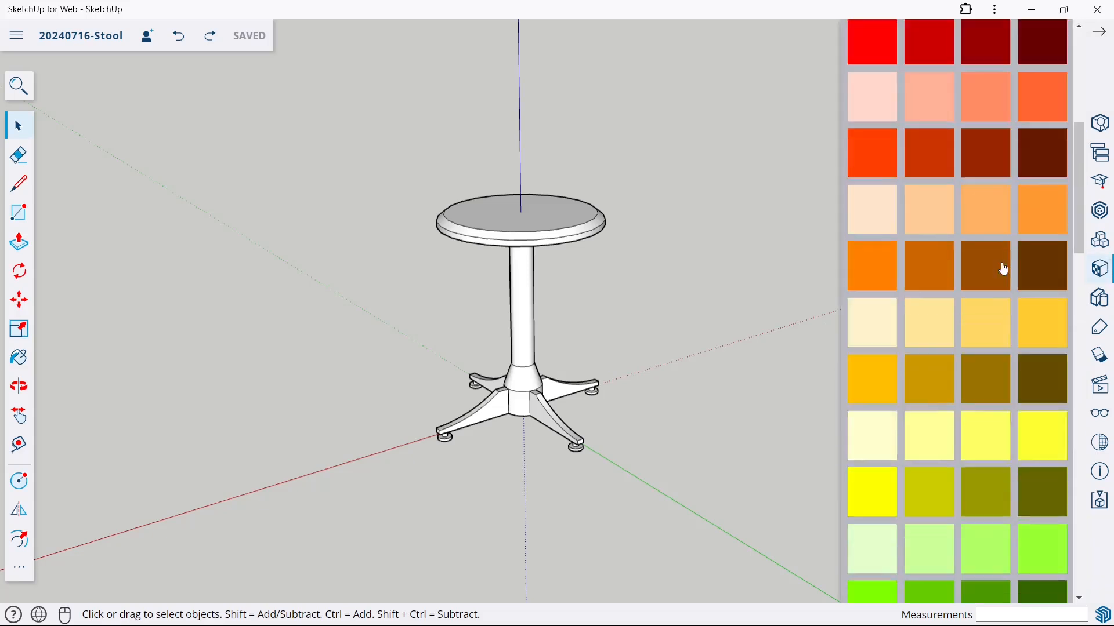
{"action": "scroll", "coordinate": [986, 290], "scroll_direction": "down", "scroll_amount": 8}
{"action": "scroll", "coordinate": [977, 314], "scroll_direction": "down", "scroll_amount": 10}
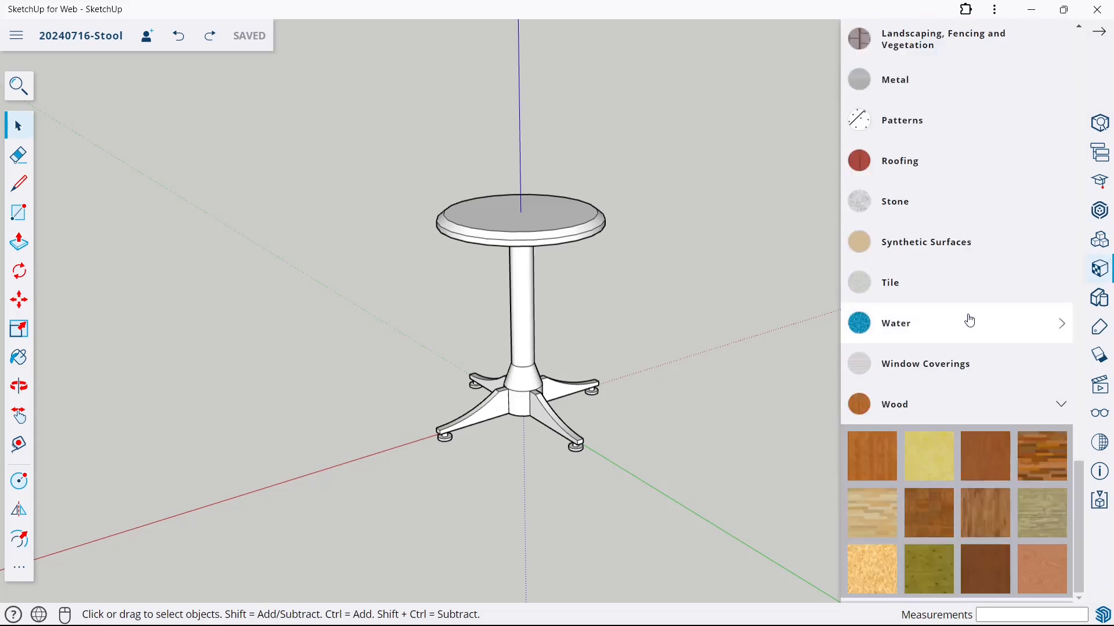
{"action": "left_click", "coordinate": [944, 509]}
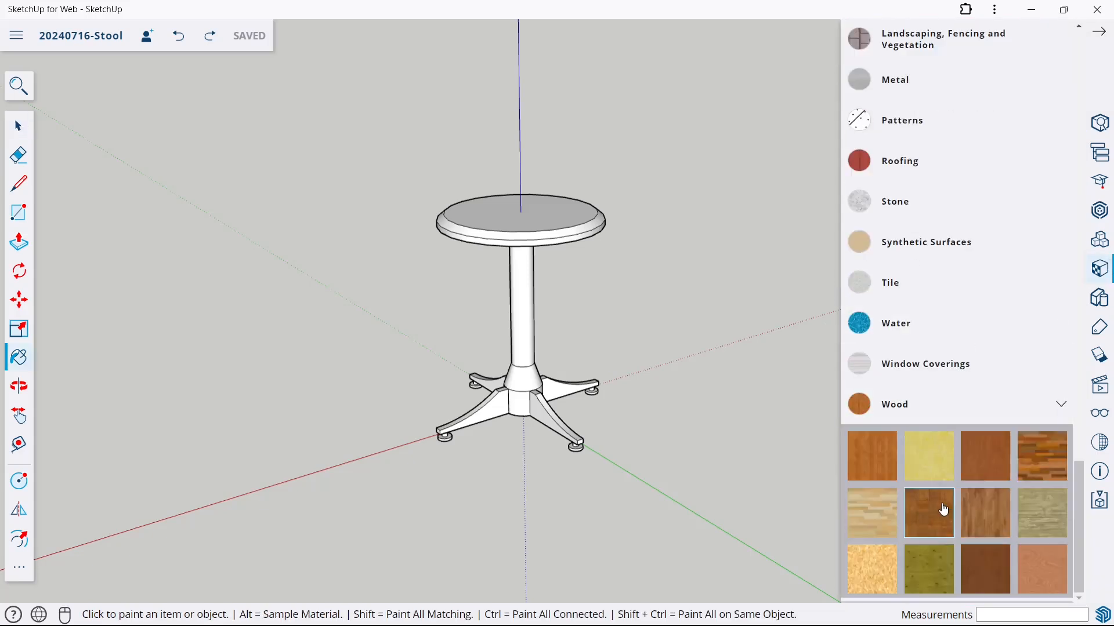
{"action": "left_click", "coordinate": [562, 224]}
Paint the post and all four legs with the dark grey Color M06
{"action": "scroll", "coordinate": [992, 243], "scroll_direction": "up", "scroll_amount": 8}
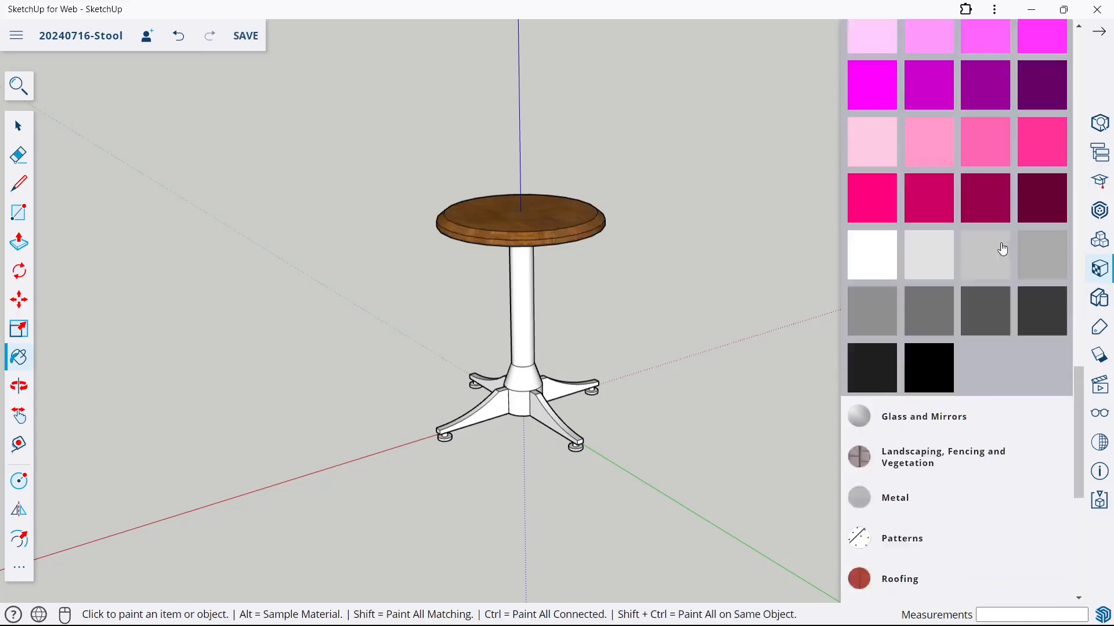
{"action": "scroll", "coordinate": [1002, 249], "scroll_direction": "down", "scroll_amount": 1}
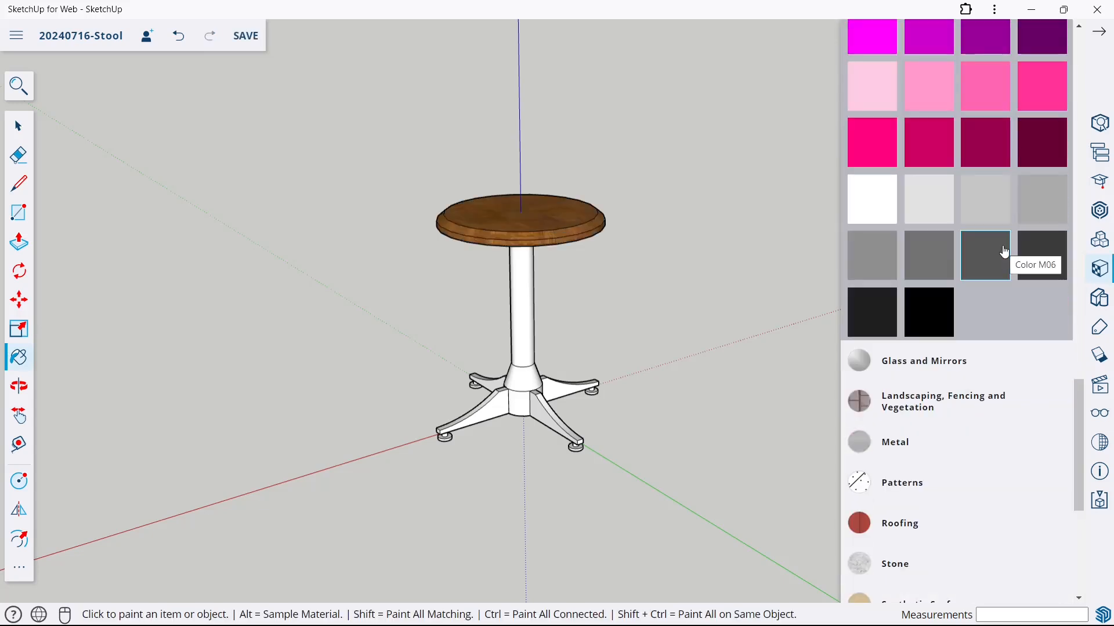
{"action": "left_click", "coordinate": [531, 288]}
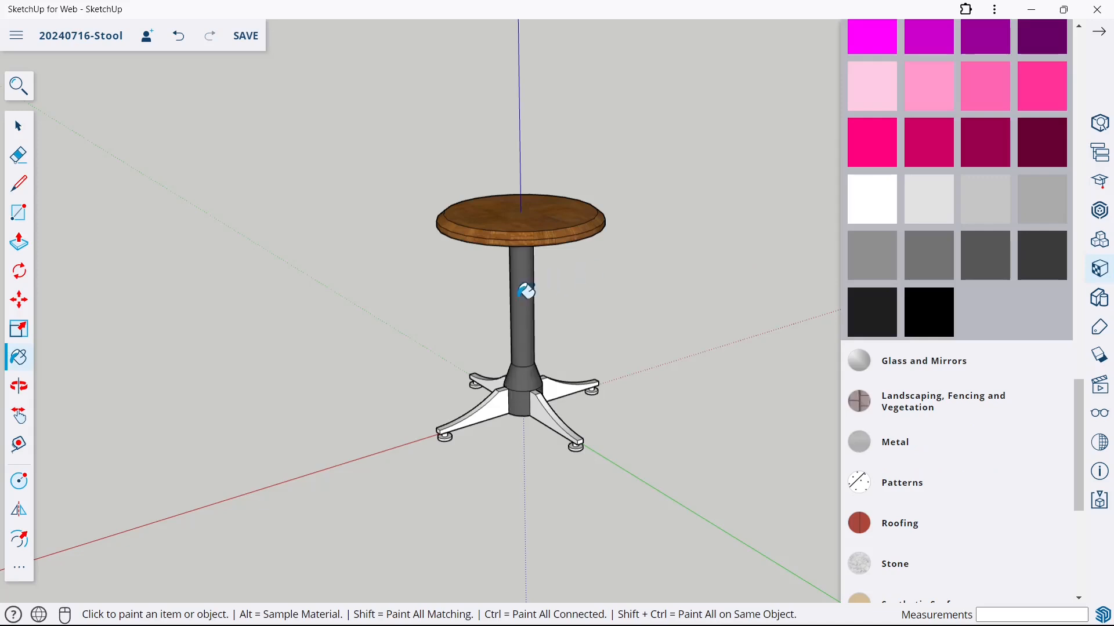
{"action": "left_click", "coordinate": [480, 405]}
{"action": "left_click", "coordinate": [539, 406]}
{"action": "left_click", "coordinate": [572, 385]}
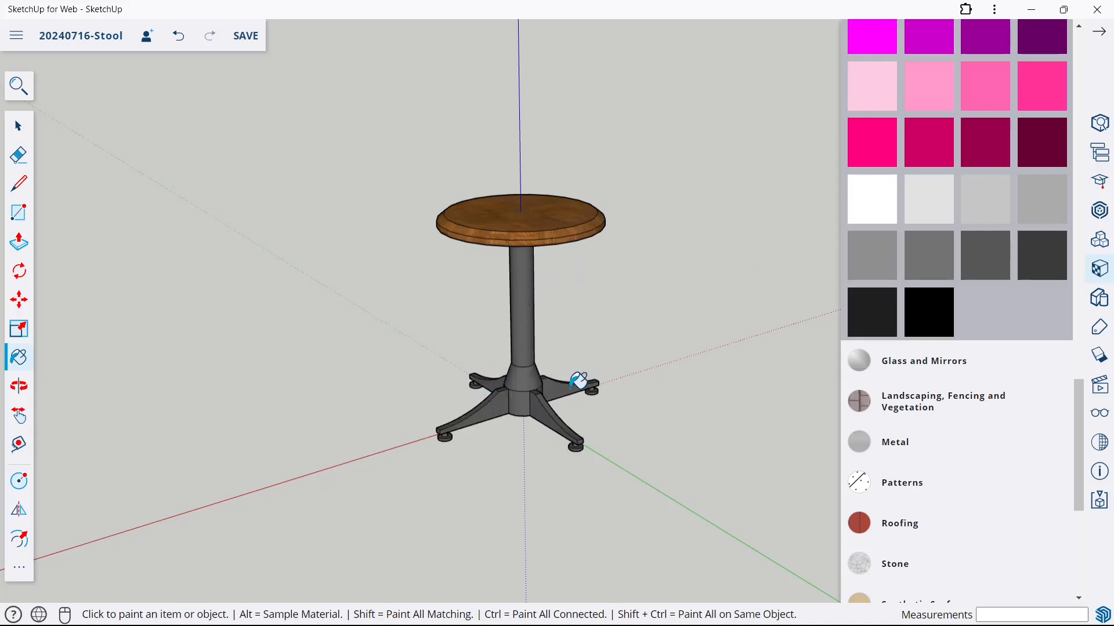
Turn off the display of the model's axes and guides
{"action": "left_click", "coordinate": [1104, 412]}
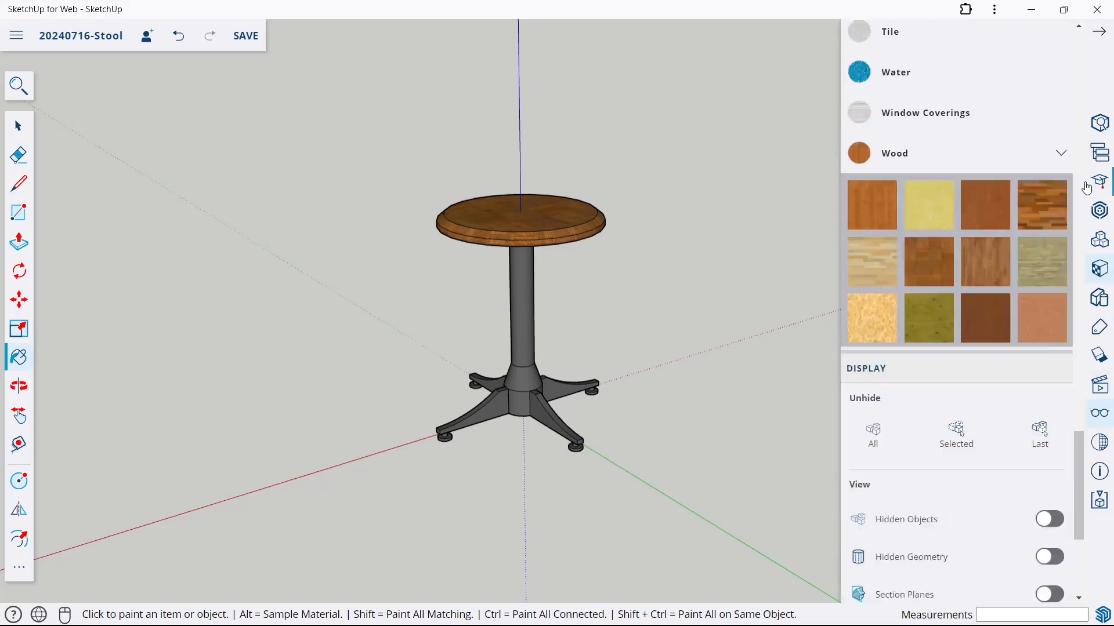
{"action": "left_click", "coordinate": [1051, 355]}
{"action": "left_click", "coordinate": [1051, 392]}
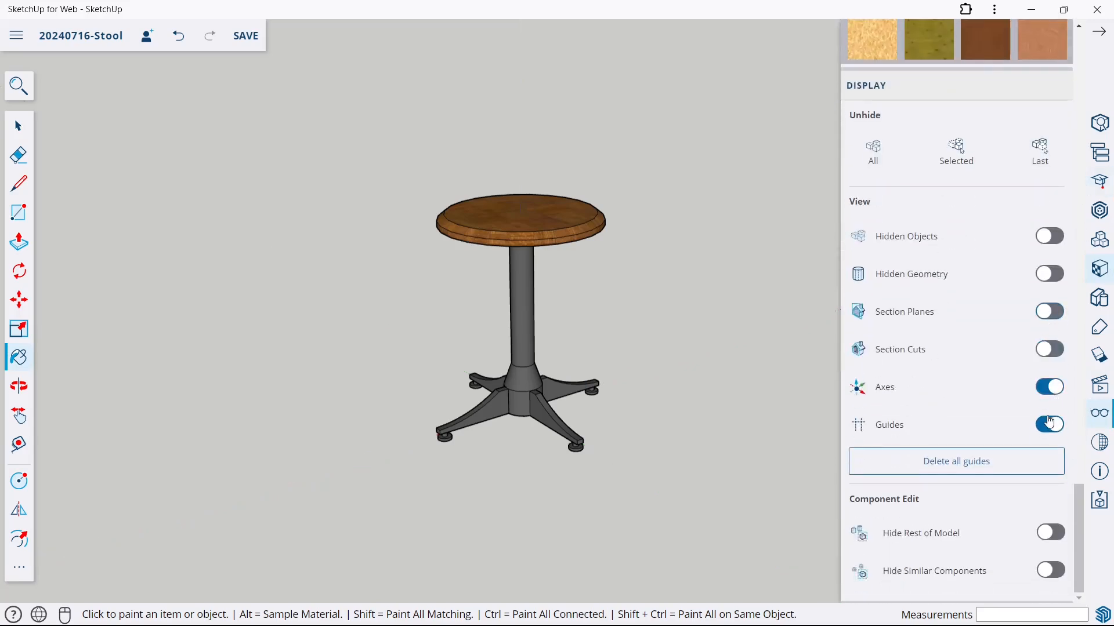
{"action": "left_click", "coordinate": [1103, 35]}
Save the painted stool model and orbit around it to inspect the result
{"action": "key", "text": "space"}
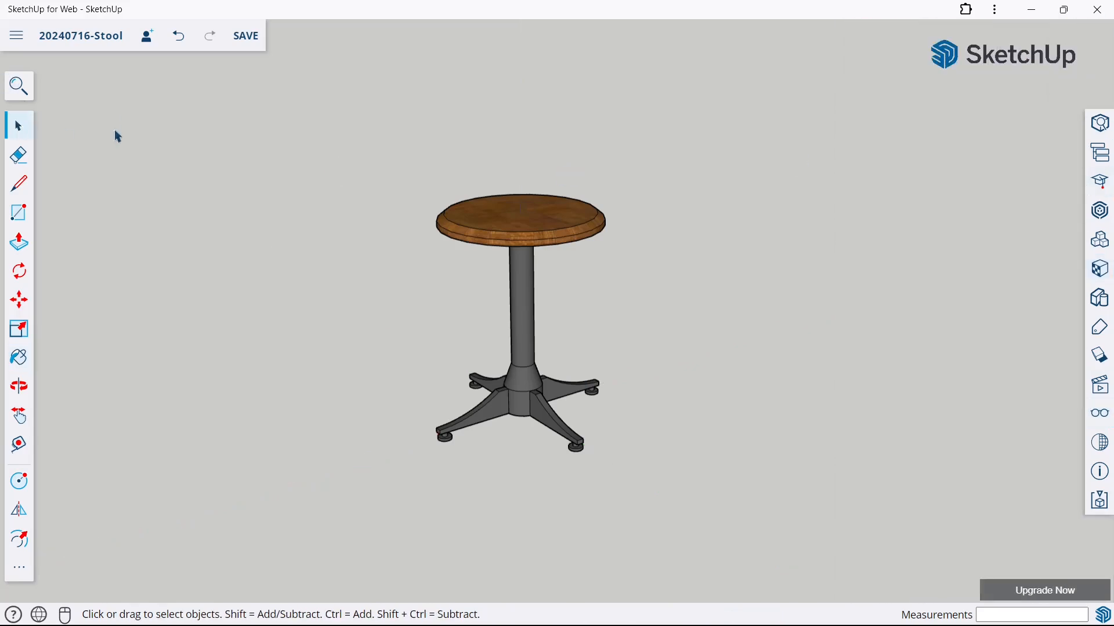
{"action": "key", "text": "o"}
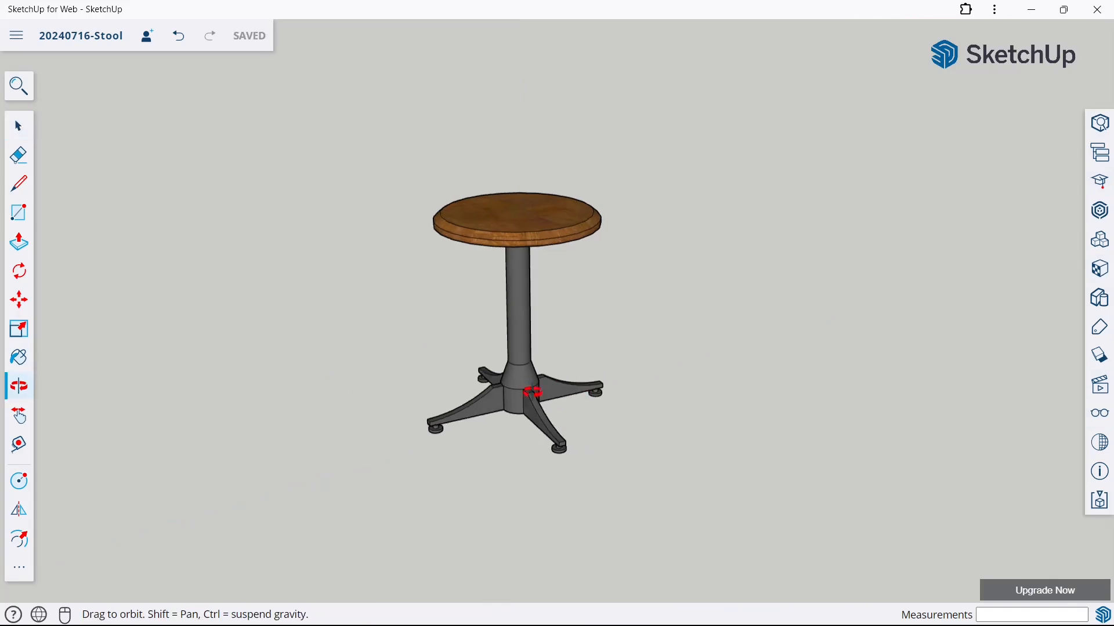